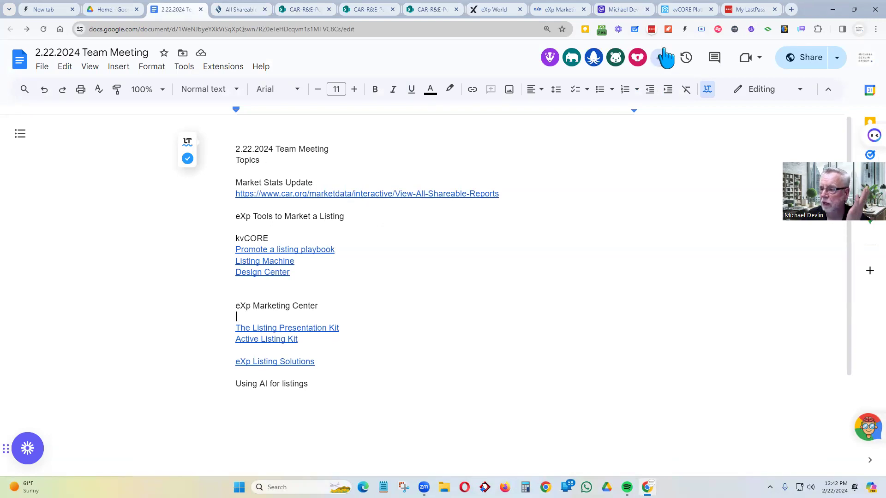
- Switch from the meeting notes Google Doc to the kvCORE dashboard tab
left_click(676, 10)
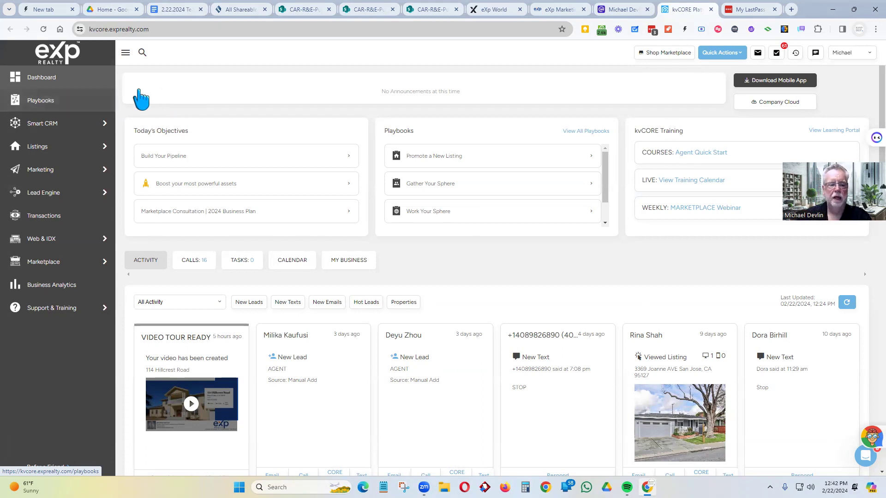
- Go to the Playbooks page from the kvCORE sidebar
left_click(41, 109)
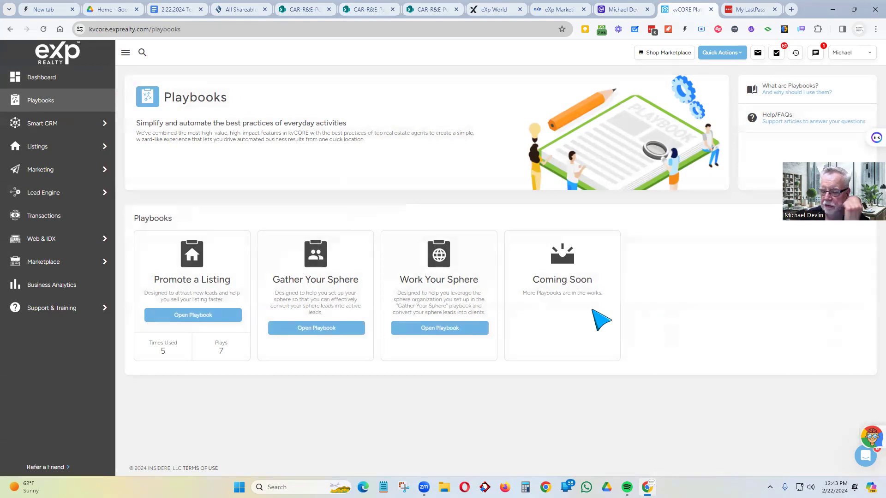
- Open the Promote a Listing playbook
left_click(197, 325)
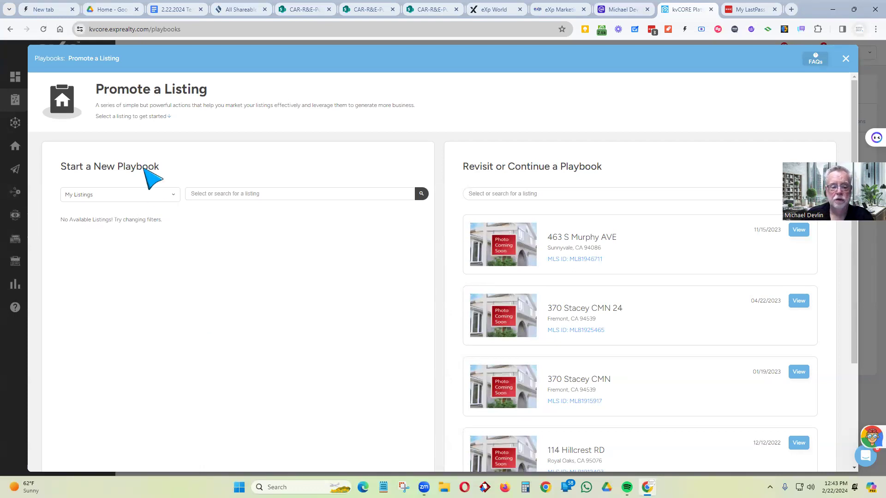
- Switch Start a New Playbook to eXp Realty of California listings and browse them
left_click(144, 195)
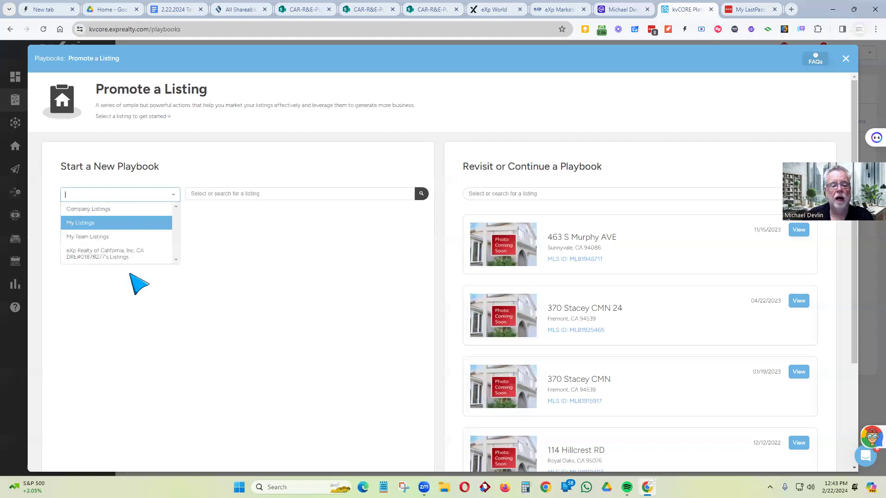
left_click(126, 254)
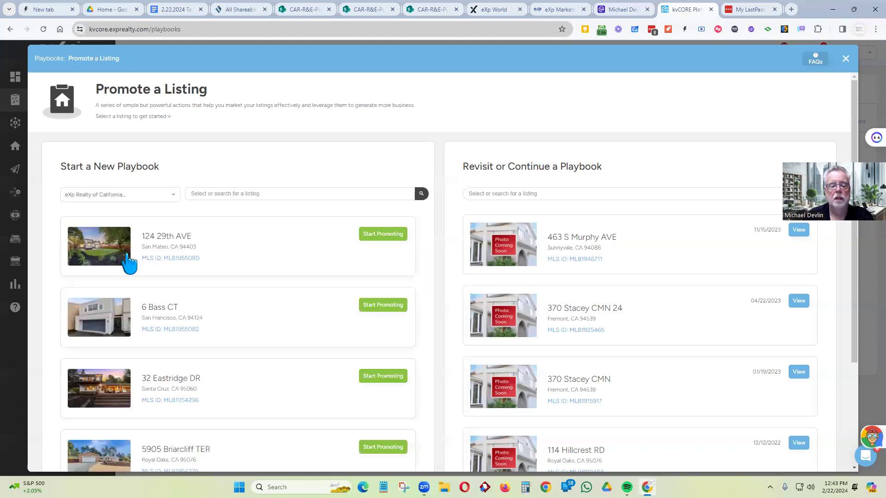
scroll(233, 279, "down", 2)
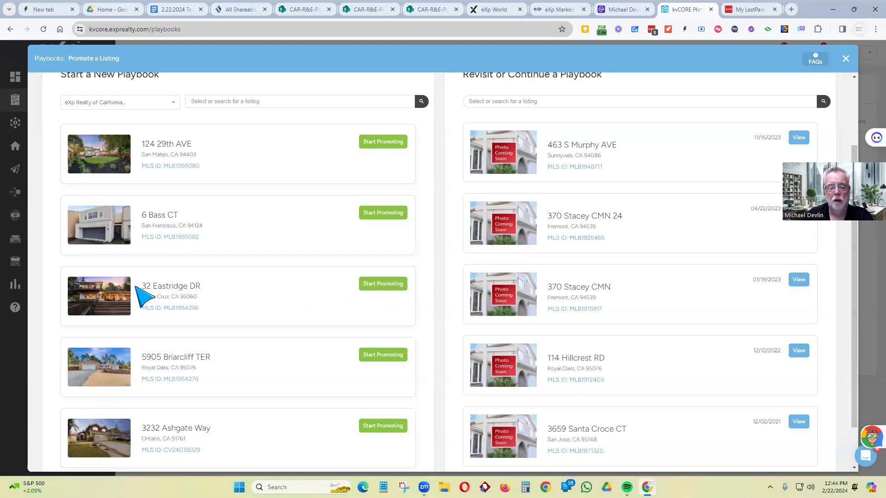
scroll(153, 272, "down", 1)
scroll(139, 282, "up", 2)
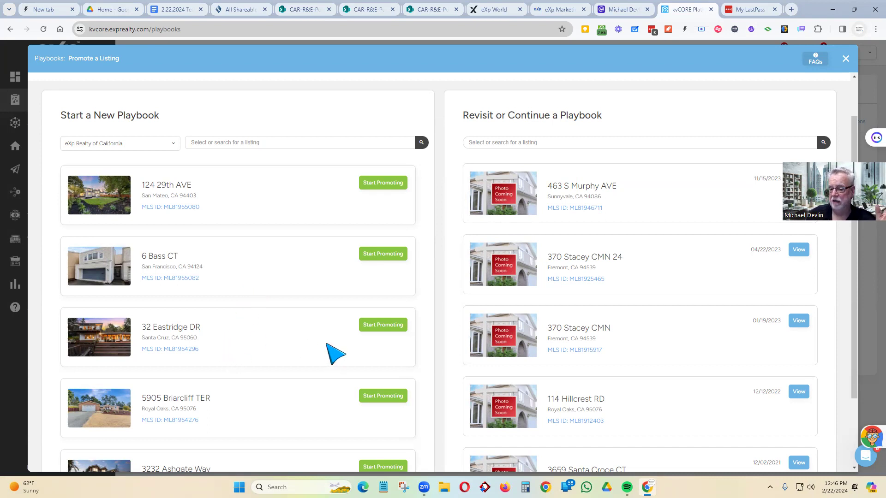
left_click(387, 325)
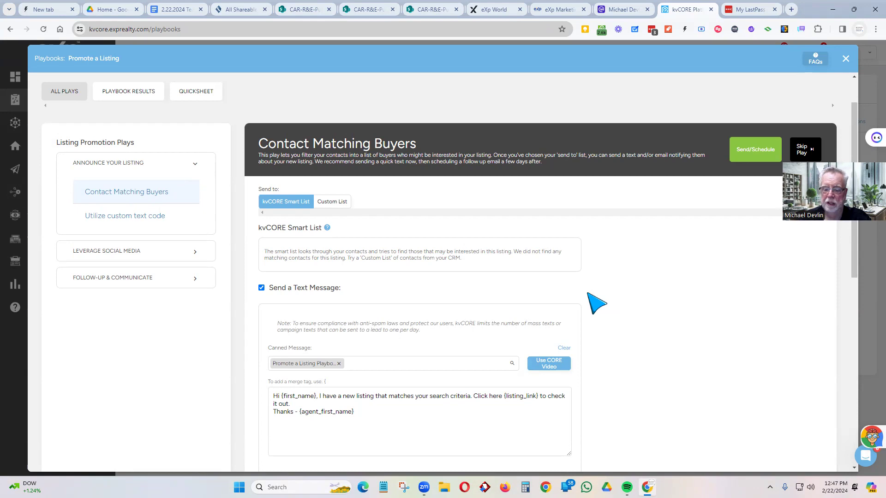
scroll(362, 272, "down", 2)
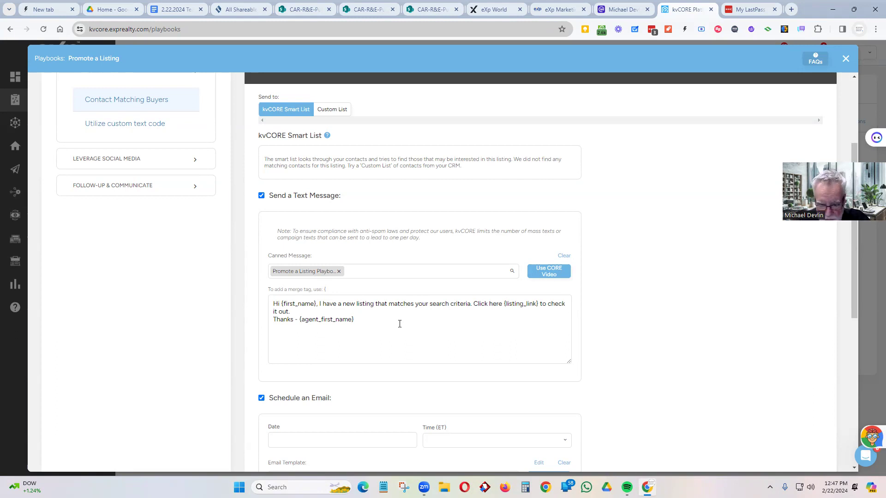
scroll(419, 295, "down", 6)
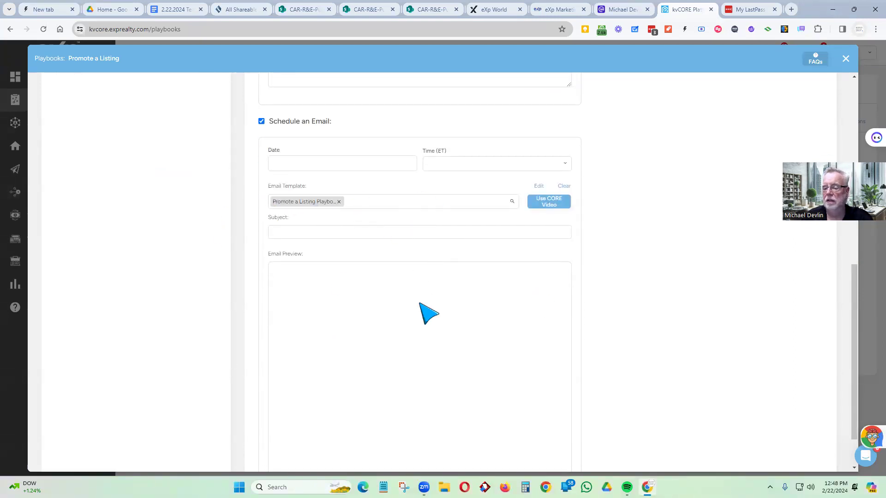
scroll(376, 267, "up", 9)
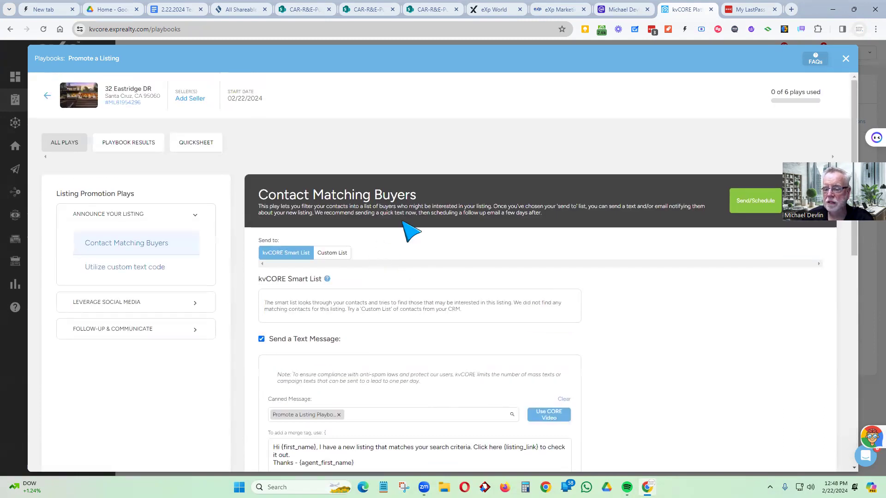
scroll(418, 212, "down", 2)
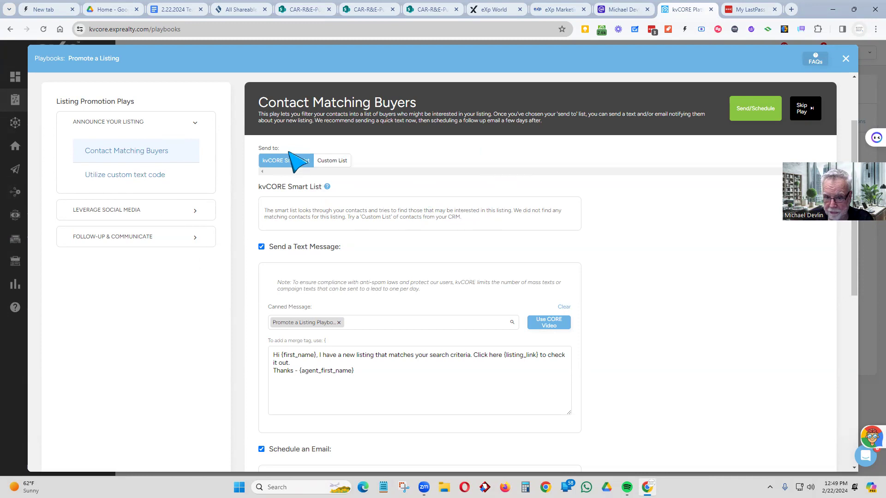
- Open the custom text code play and highlight text code 32EASTRIDG and the smart number
left_click(102, 176)
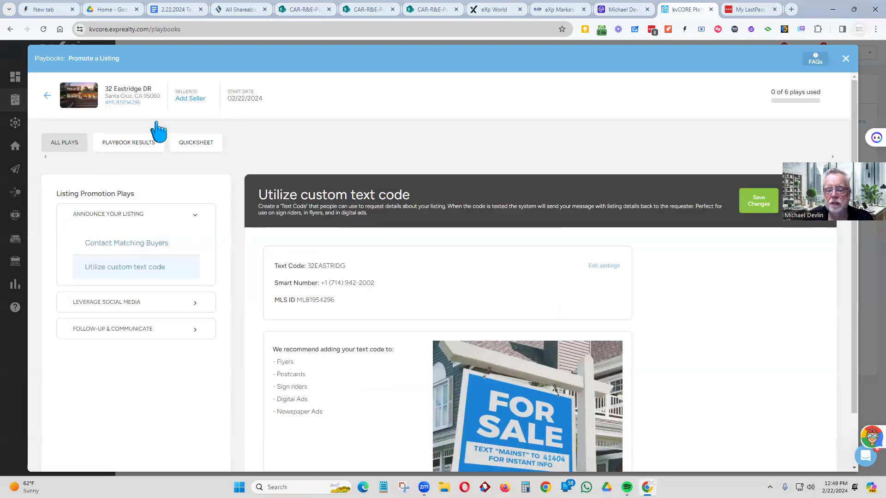
scroll(503, 148, "down", 2)
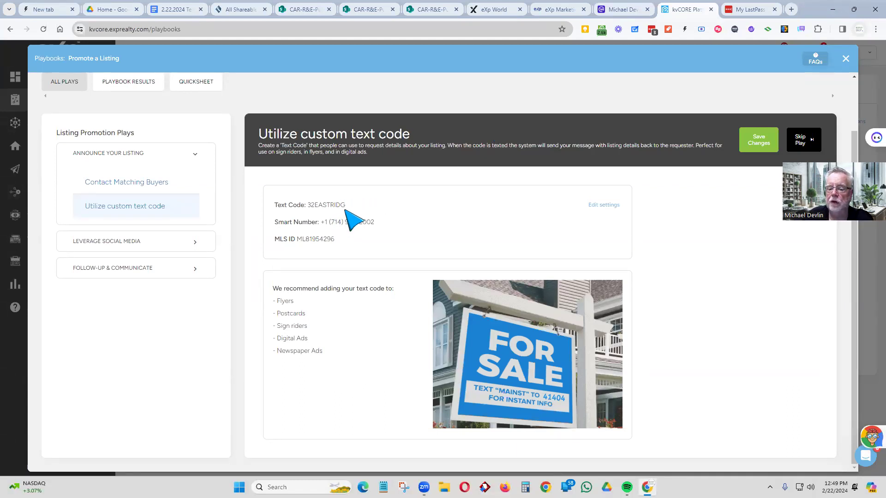
left_click_drag(346, 206, 308, 205)
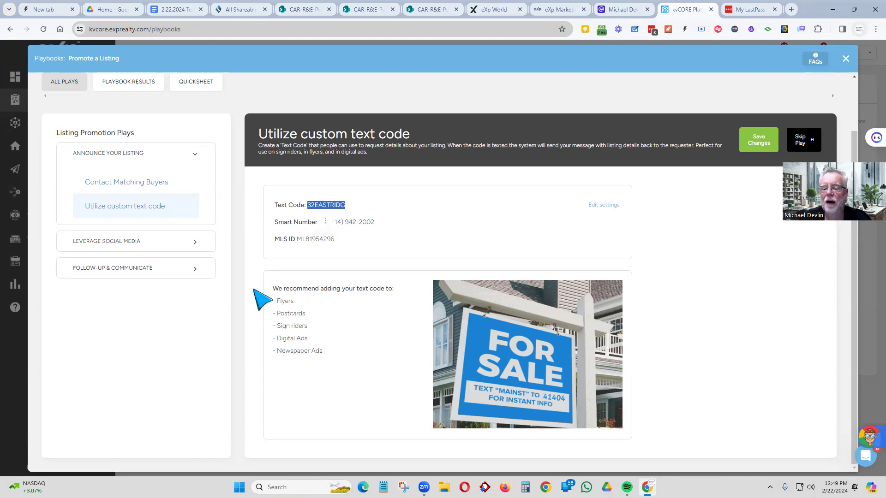
left_click_drag(376, 222, 274, 222)
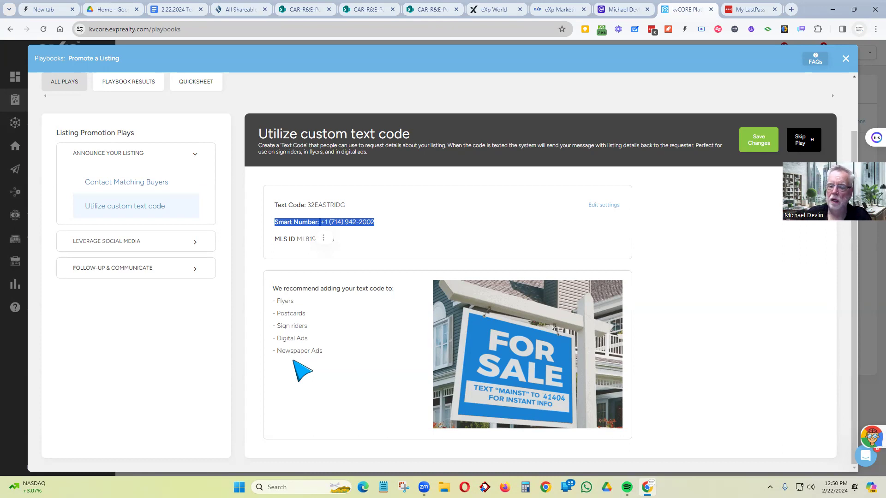
left_click_drag(345, 205, 307, 206)
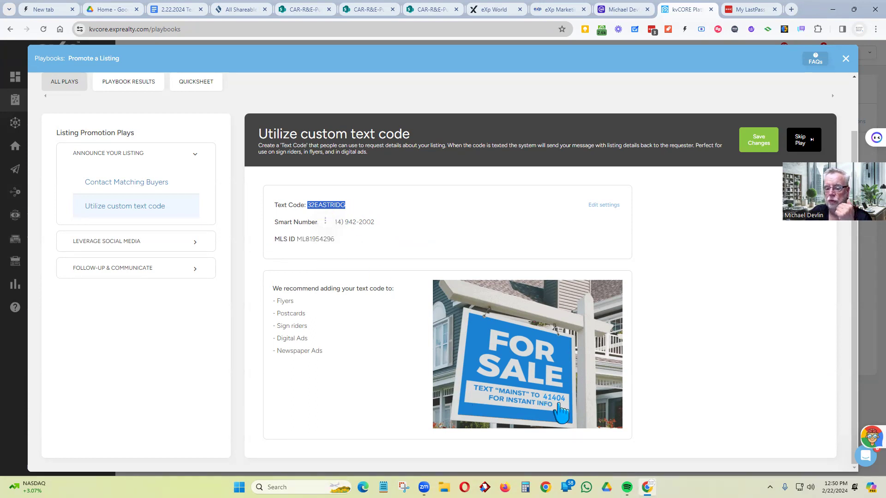
left_click(422, 229)
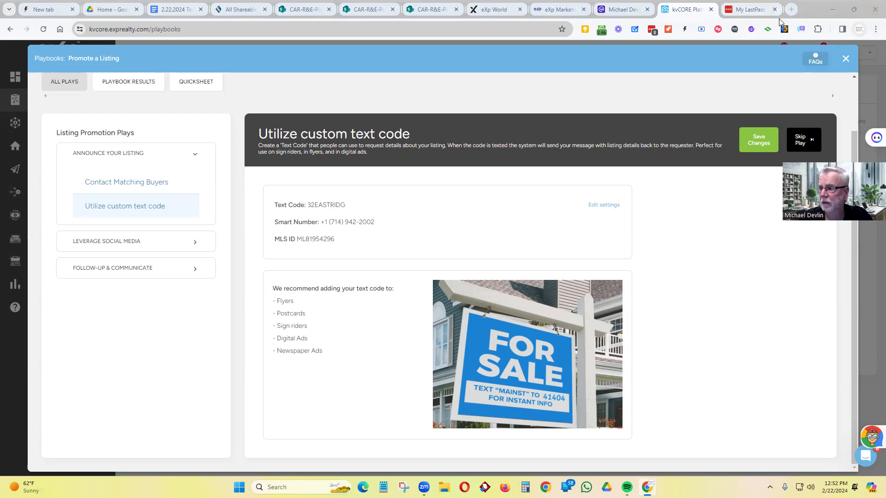
- Search Google for 'avery bumper stickers' in a new tab
left_click(791, 9)
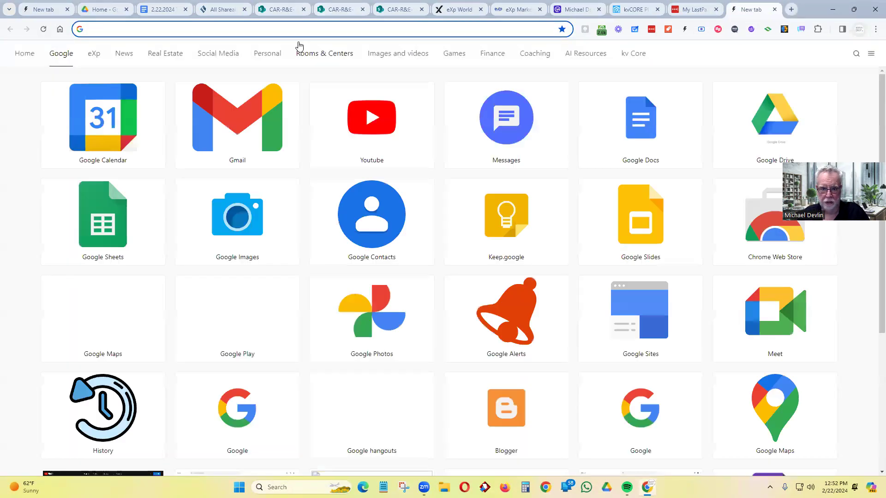
left_click(300, 33)
type("avery bu")
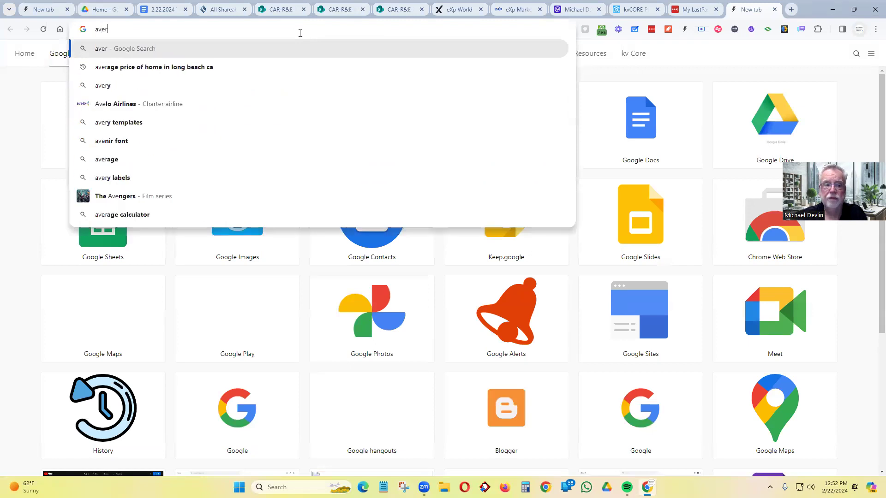
key("BackSpace")
key("BackSpace")
type("bum")
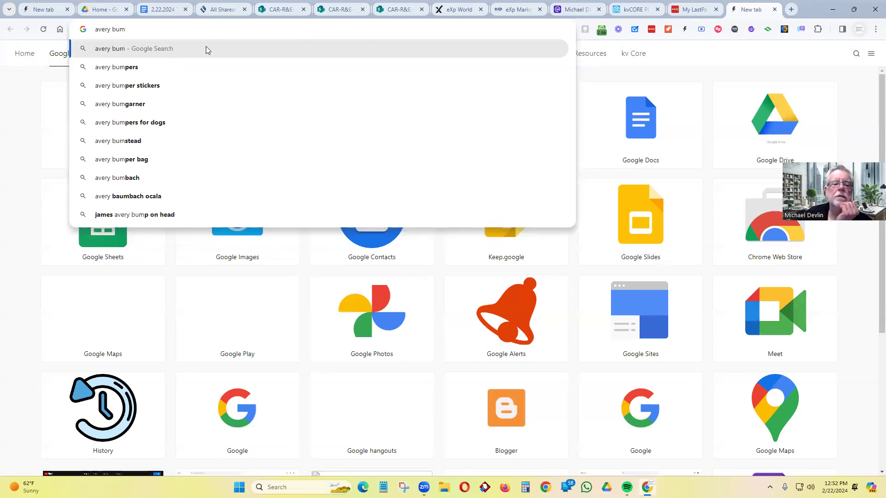
left_click(133, 86)
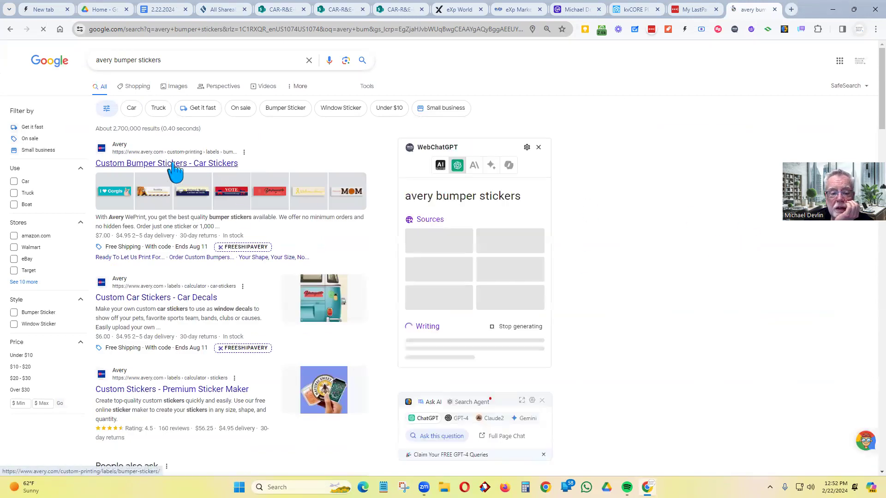
- Check the image results, go back, then return to the kvCORE playbook
left_click(178, 87)
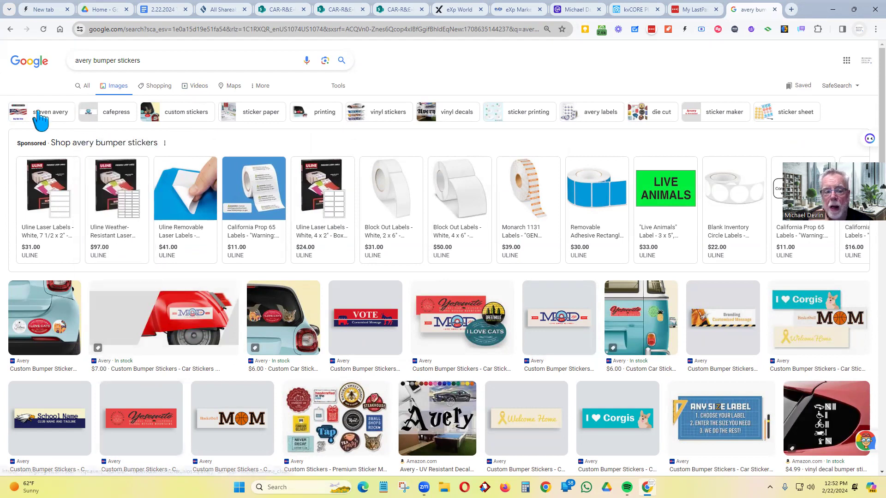
left_click(9, 30)
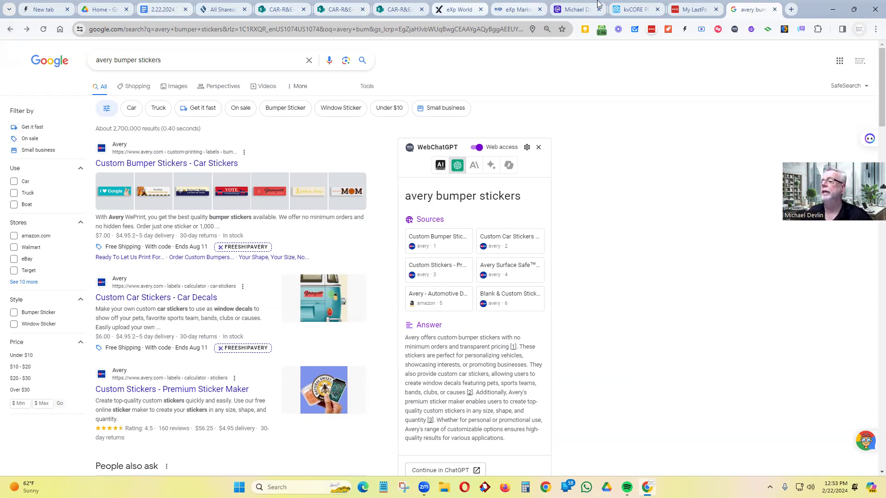
left_click(635, 9)
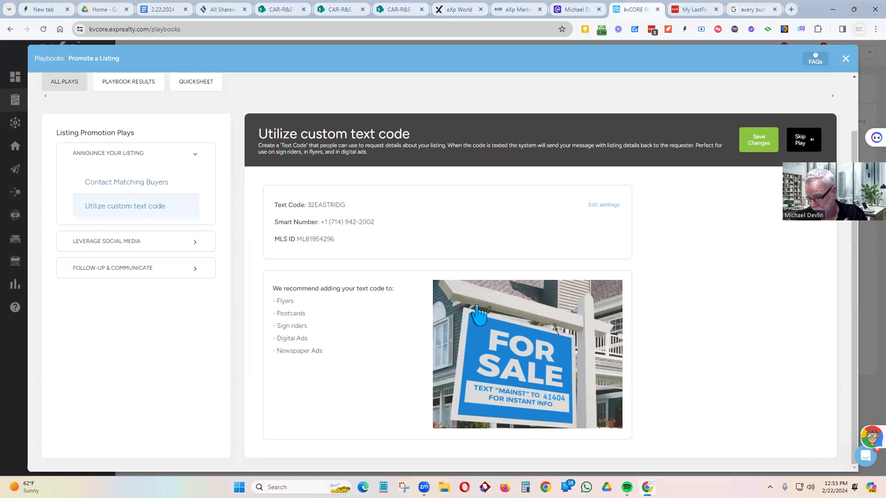
- Expand Leverage Social Media to list PropertyBoost: Boost Now and Digital Promotion
left_click(118, 243)
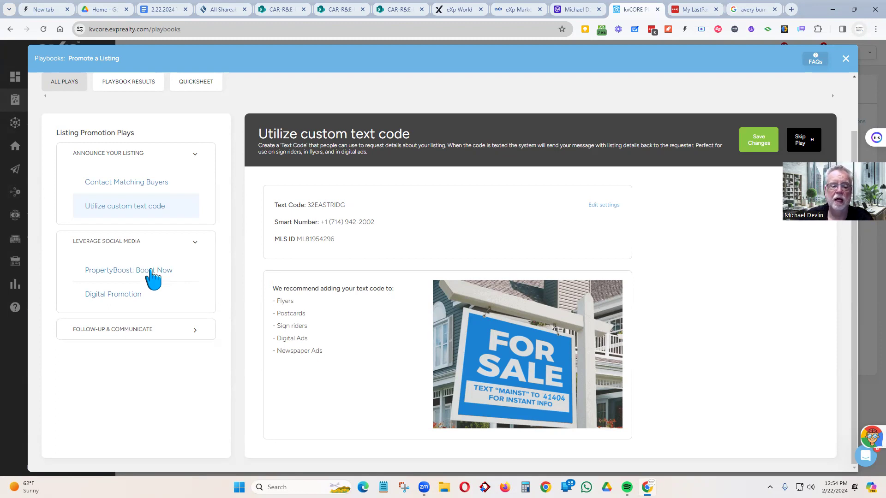
- Open PropertyBoost: Boost Now and scroll through its example Facebook ad
left_click(151, 271)
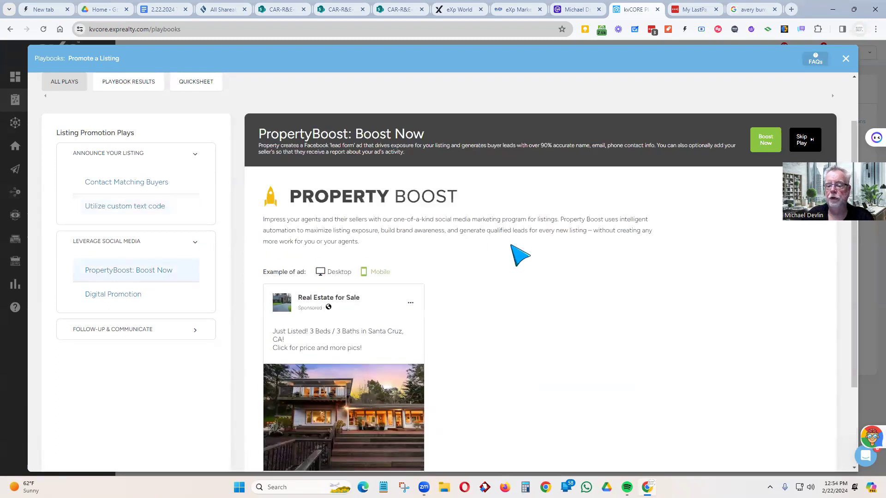
scroll(550, 216, "down", 3)
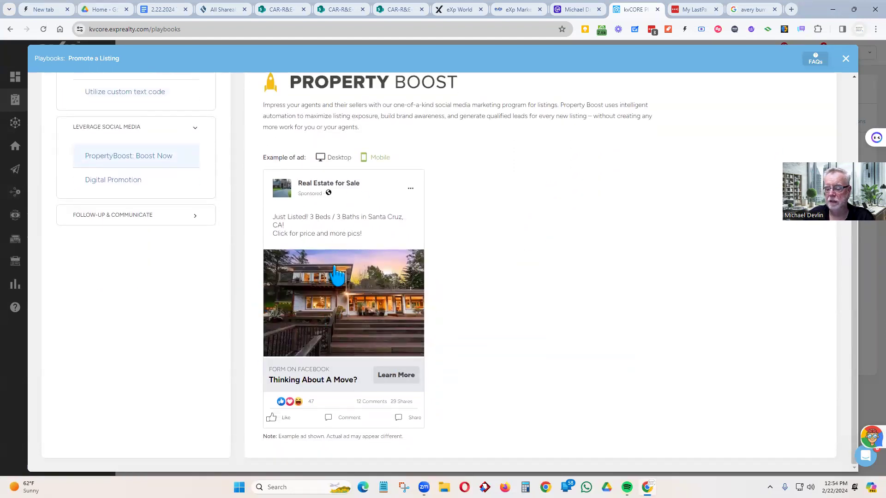
scroll(336, 275, "up", 3)
scroll(339, 277, "down", 2)
scroll(340, 277, "up", 2)
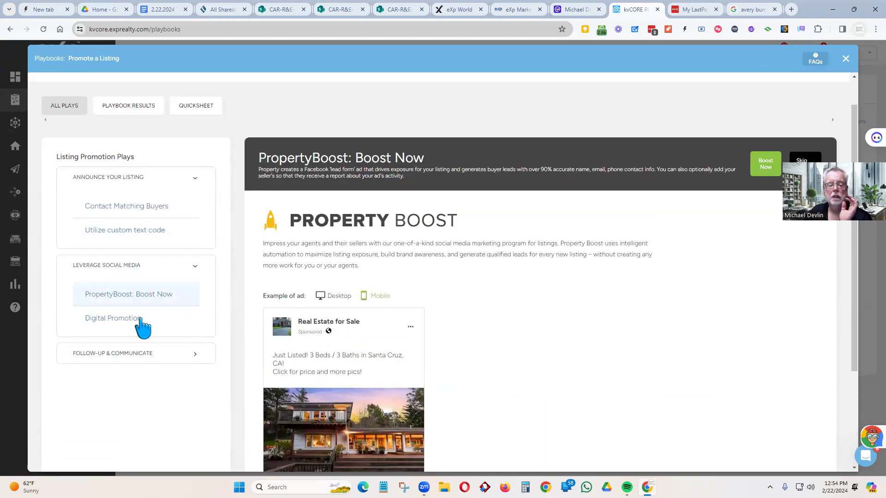
- Open Digital Promotion, copy the listing's landing page link, and start a new tab
left_click(139, 320)
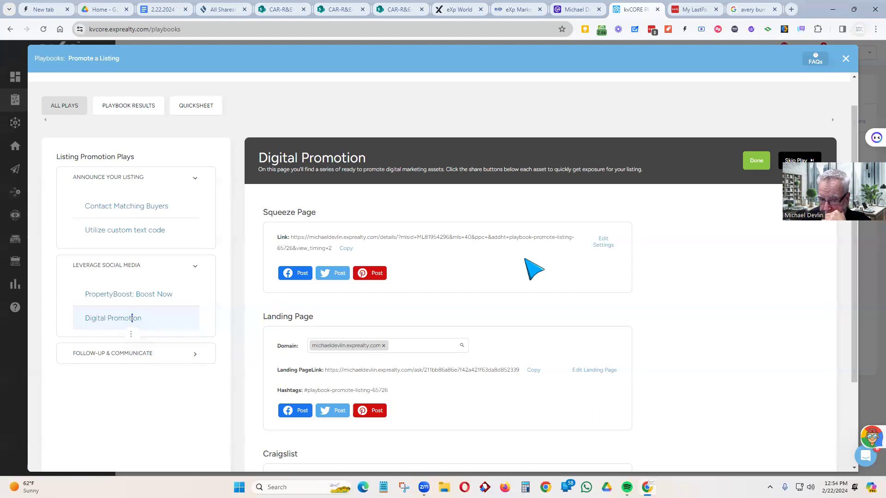
scroll(526, 261, "down", 1)
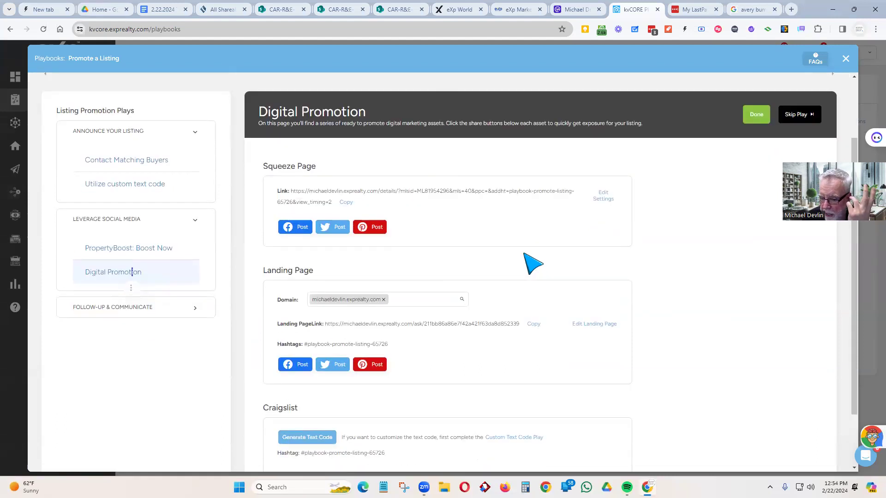
scroll(533, 263, "down", 2)
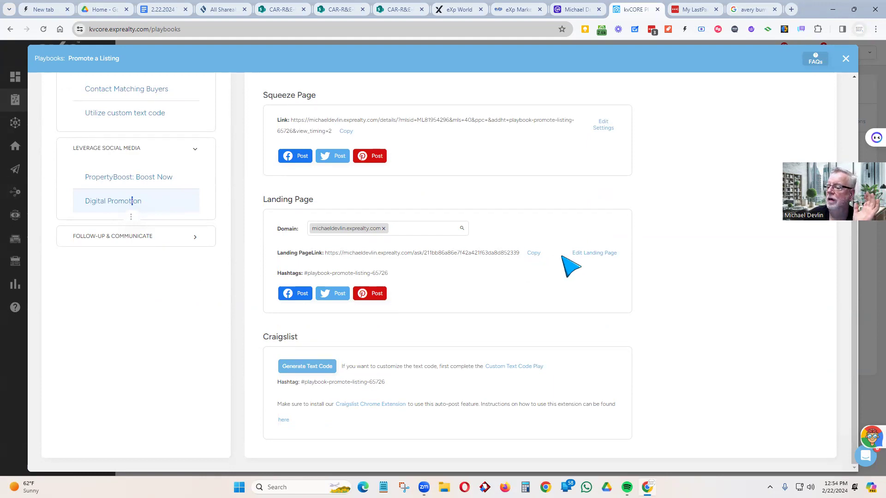
left_click(533, 253)
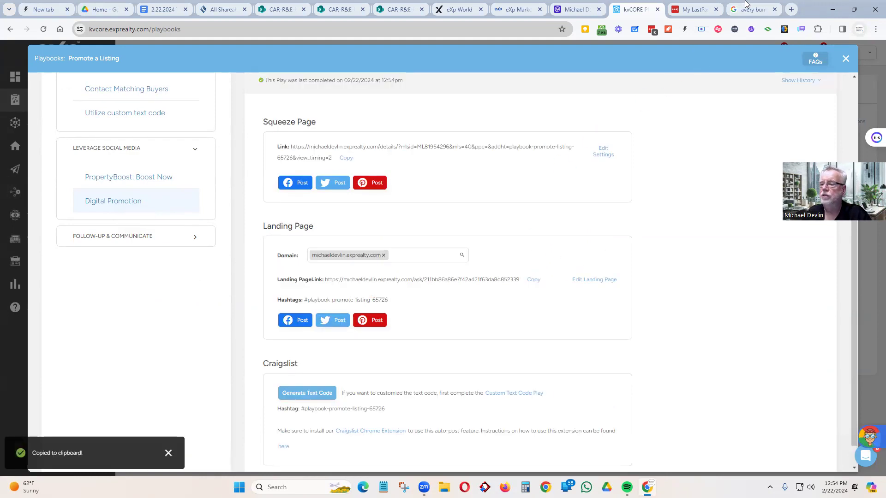
left_click(788, 11)
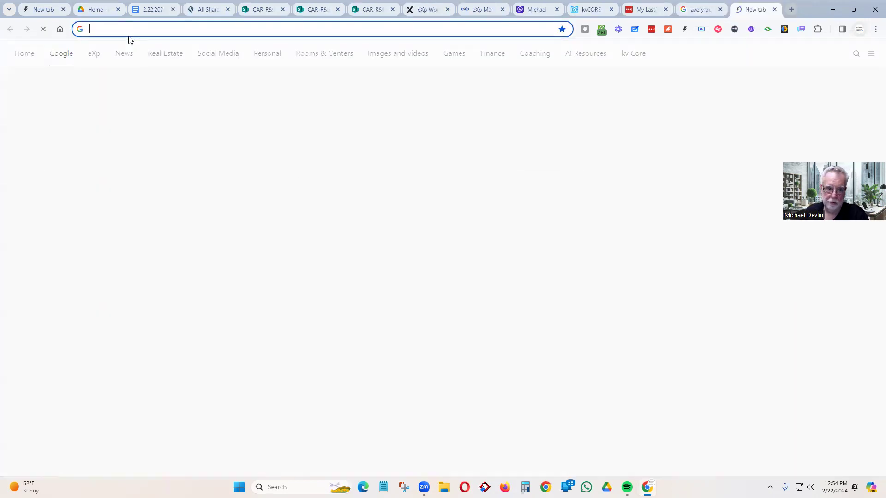
key("ctrl+v")
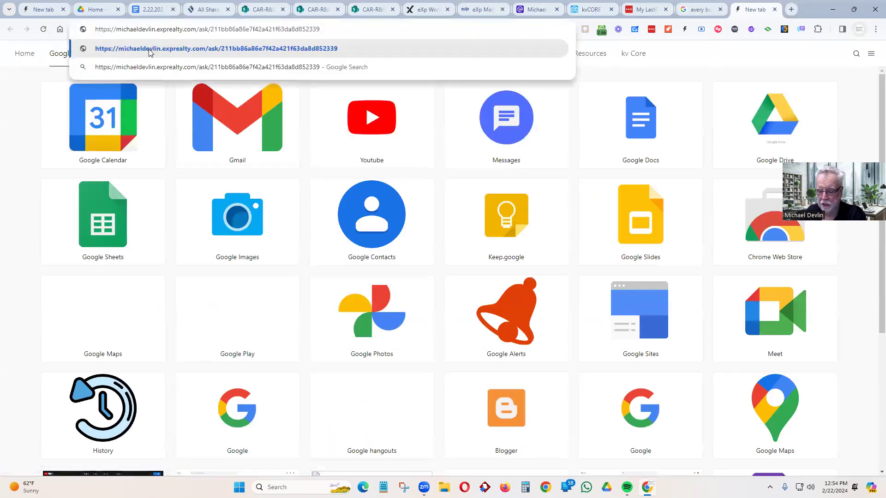
key("Return")
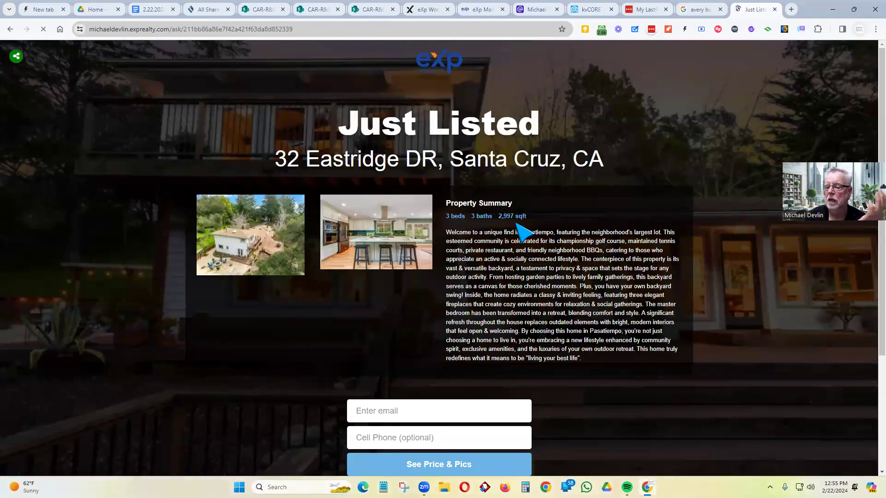
scroll(617, 210, "down", 1)
scroll(617, 211, "down", 2)
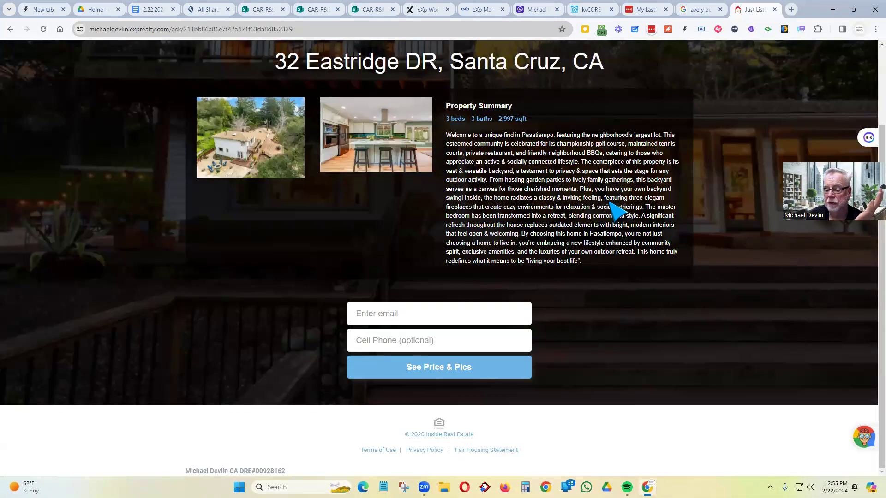
scroll(617, 210, "up", 1)
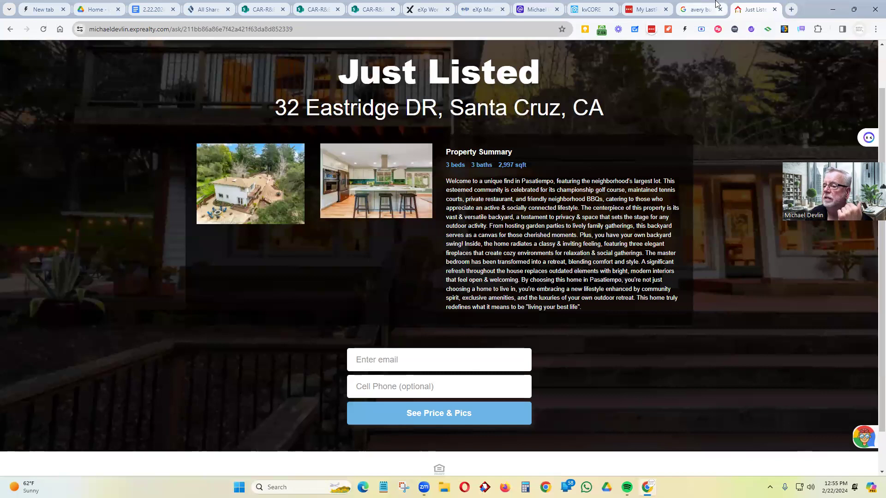
- Back in the kvCORE playbook, copy the Squeeze Page link and open a new browser tab
left_click(420, 9)
left_click(475, 10)
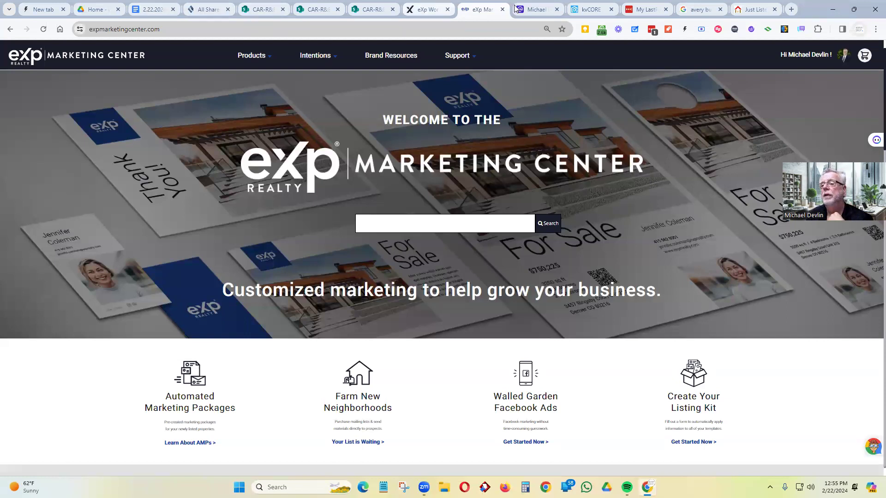
left_click(592, 9)
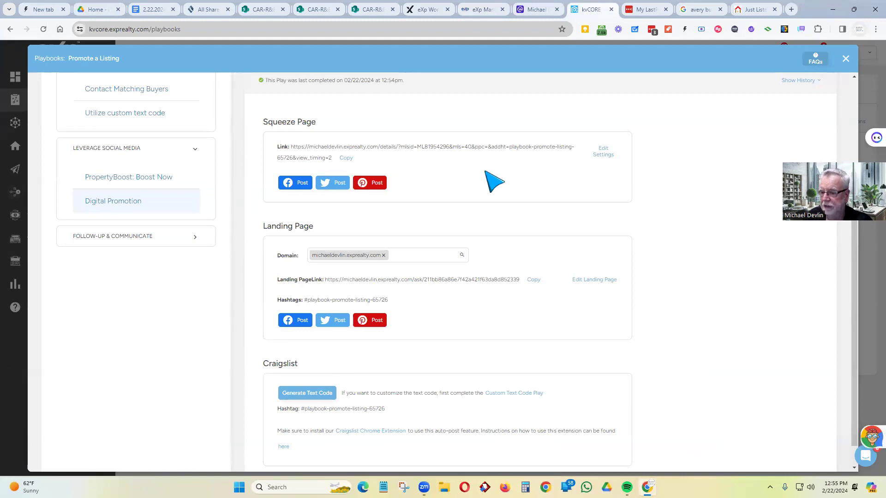
left_click(345, 156)
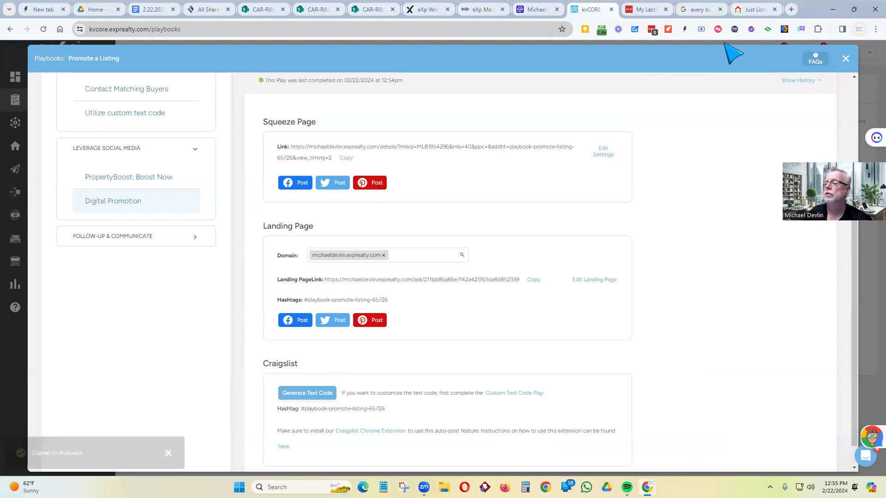
left_click(792, 10)
left_click(350, 30)
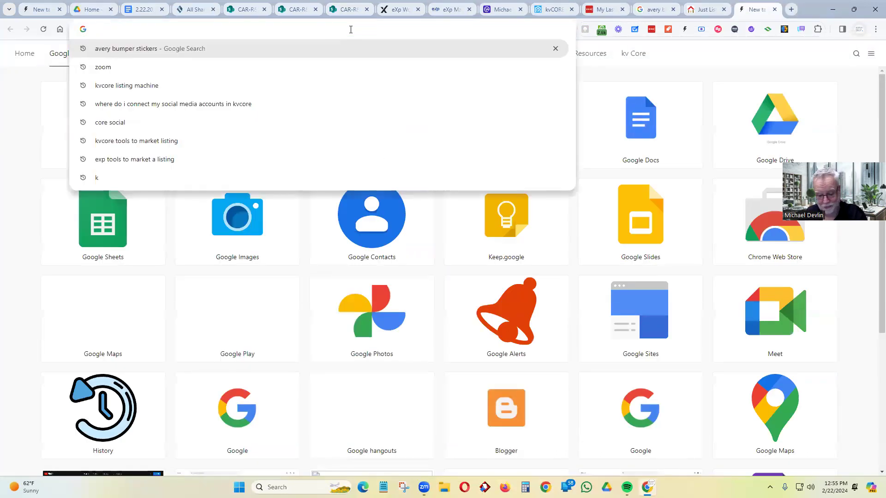
left_click(142, 29)
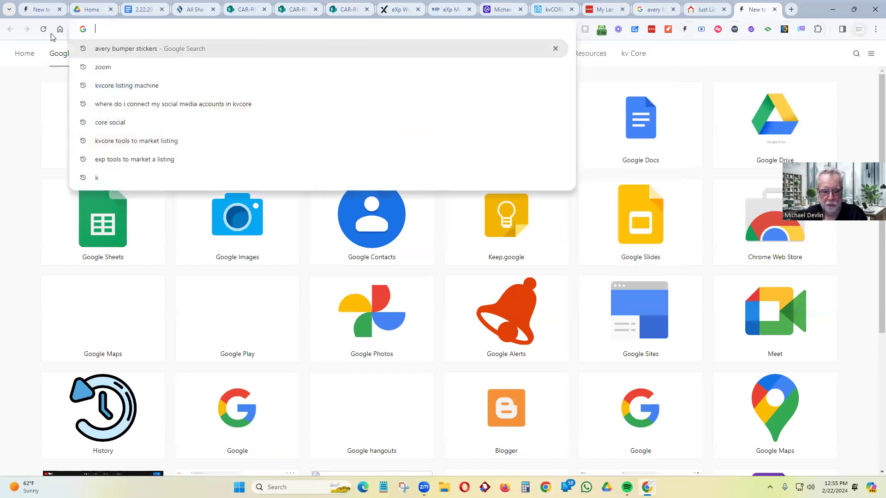
key("ctrl+v")
key("Return")
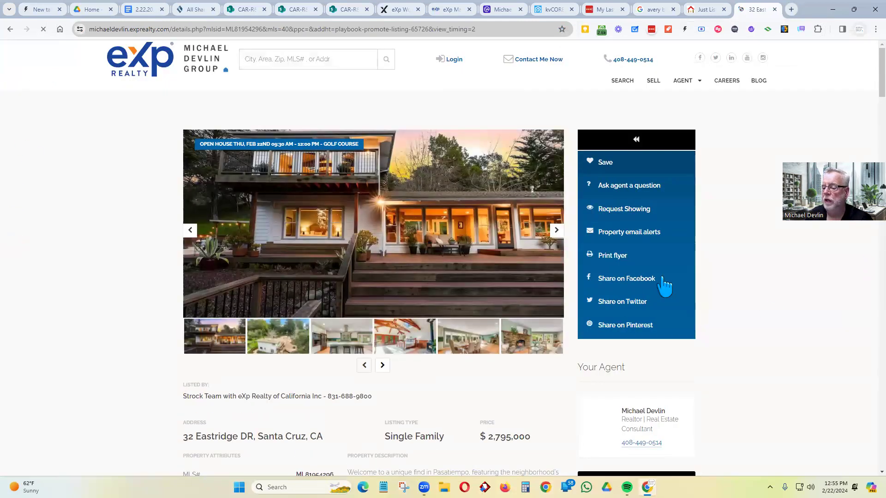
scroll(664, 286, "down", 3)
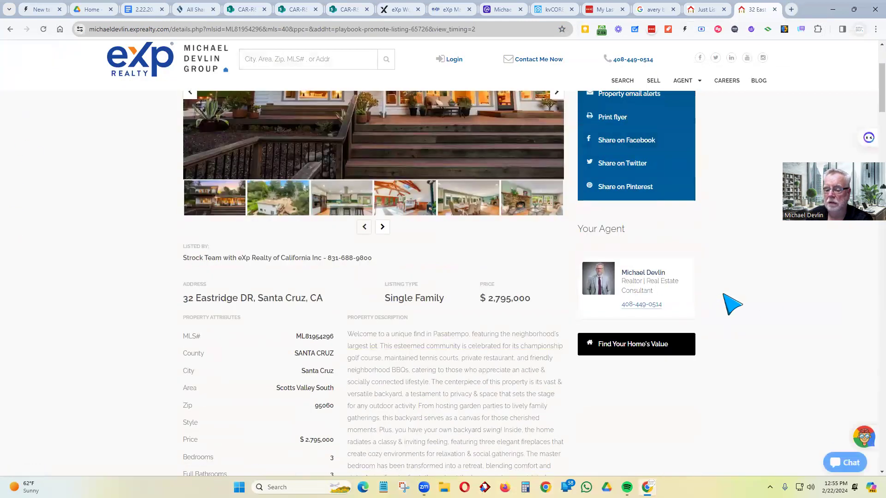
scroll(683, 274, "up", 3)
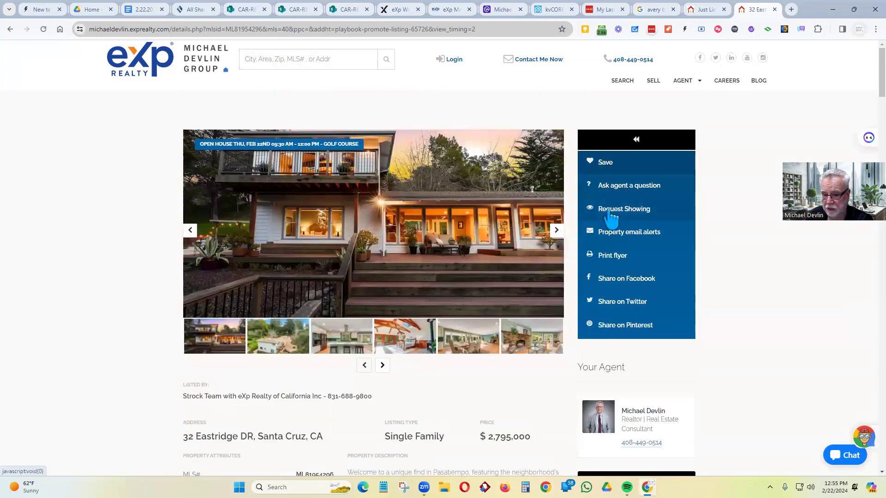
scroll(226, 337, "down", 8)
scroll(210, 344, "down", 18)
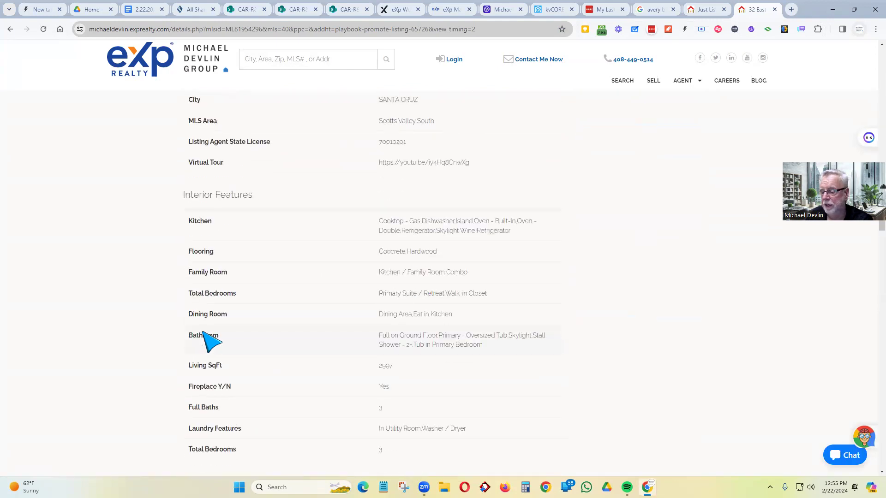
scroll(210, 344, "up", 12)
left_click(655, 9)
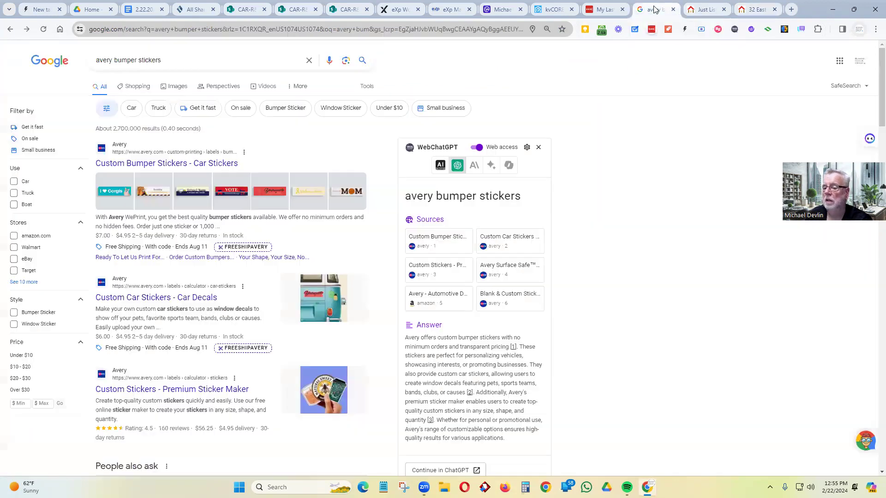
left_click(549, 10)
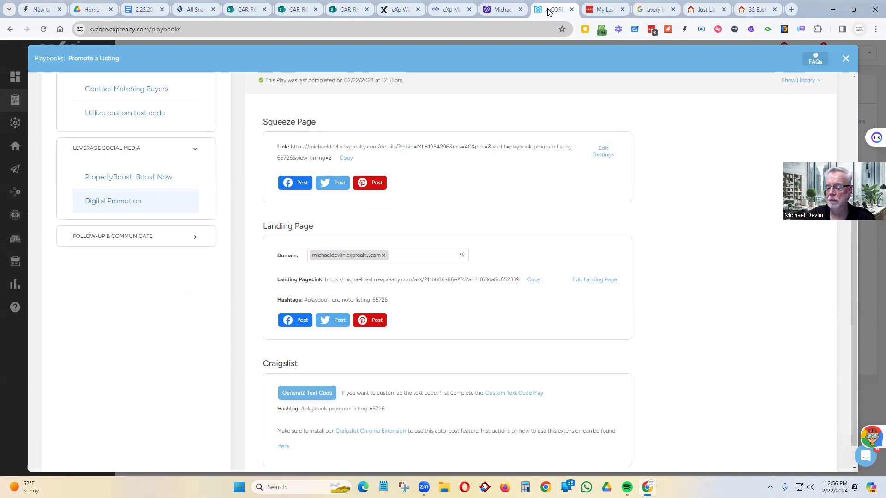
- Scroll to the Craigslist section and follow the 'Craigslist Chrome Extension' link
scroll(411, 194, "down", 1)
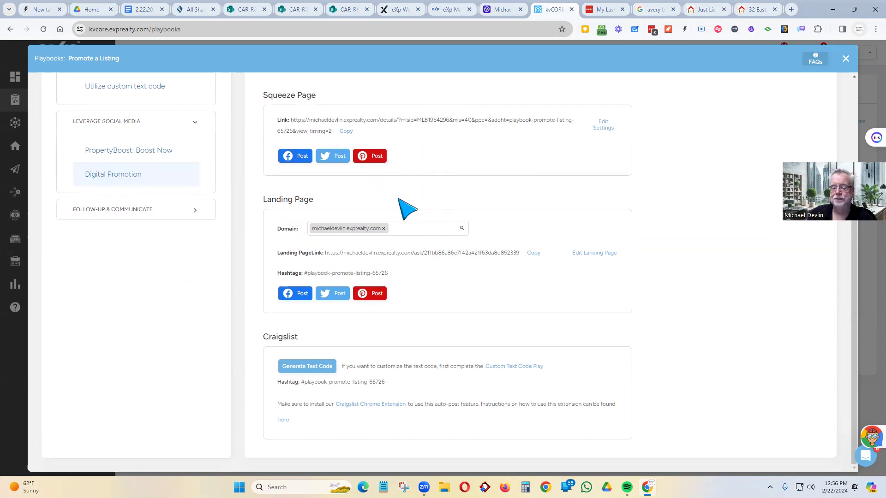
left_click(365, 405)
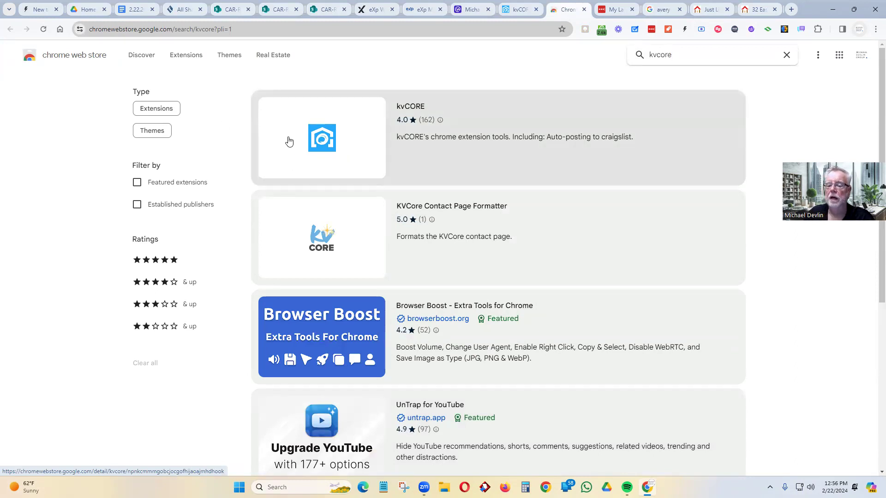
- Install the kvCORE Craigslist extension, pin it to the toolbar, and return to the kvCORE playbook
left_click(324, 141)
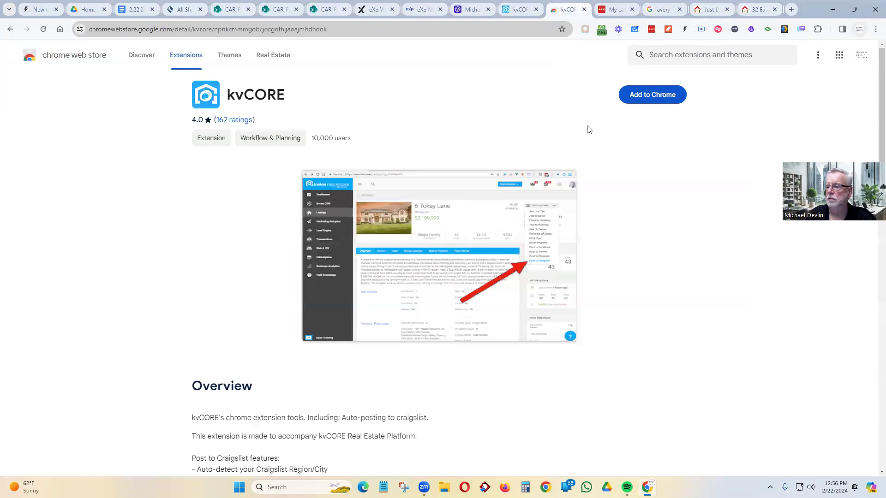
left_click(648, 94)
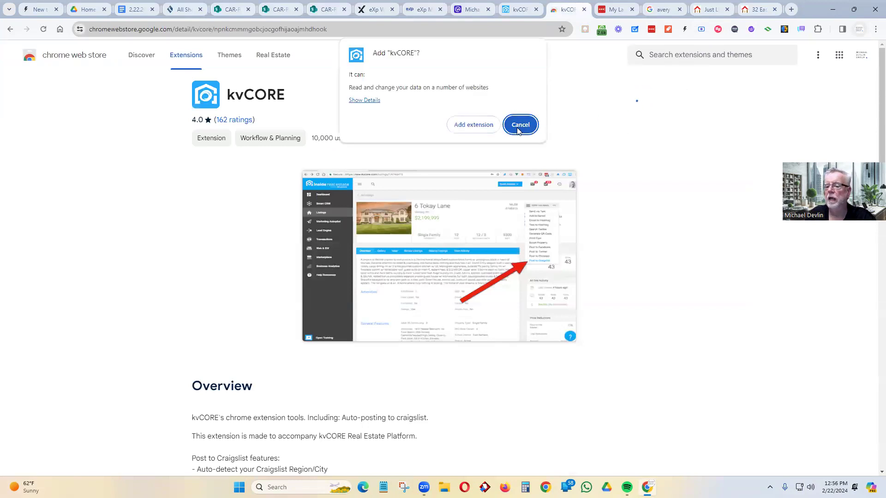
left_click(459, 130)
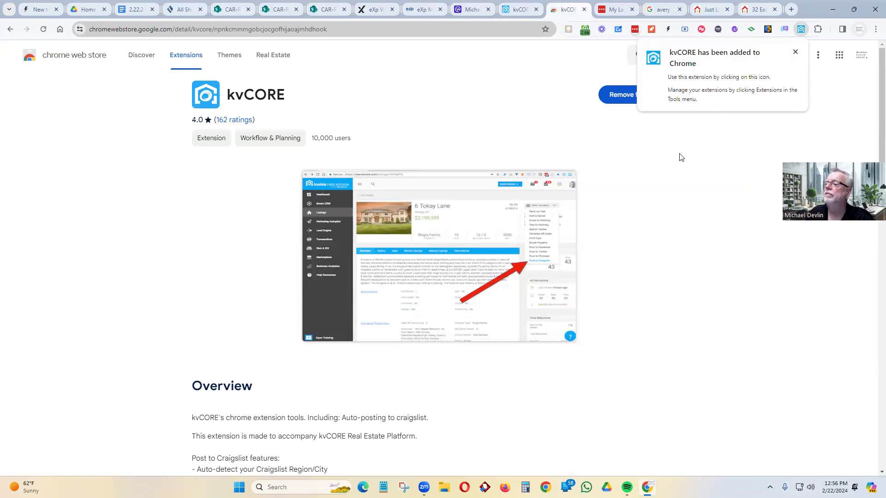
right_click(800, 31)
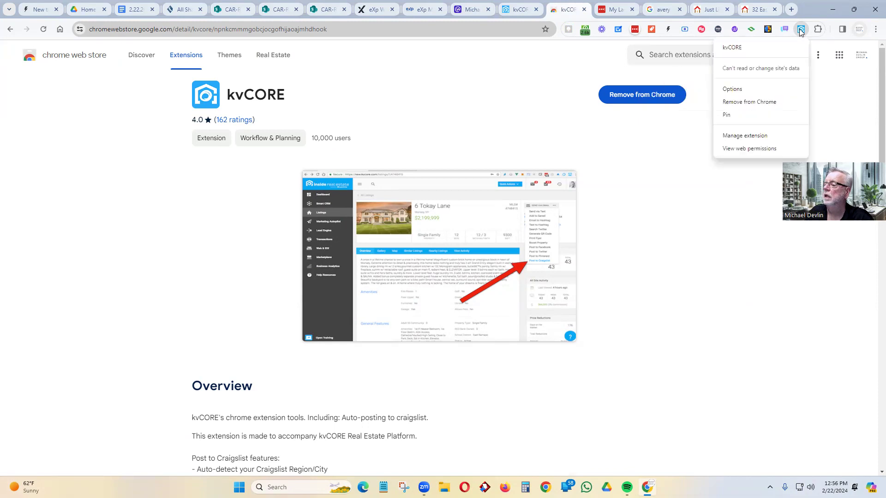
left_click(744, 115)
left_click(521, 12)
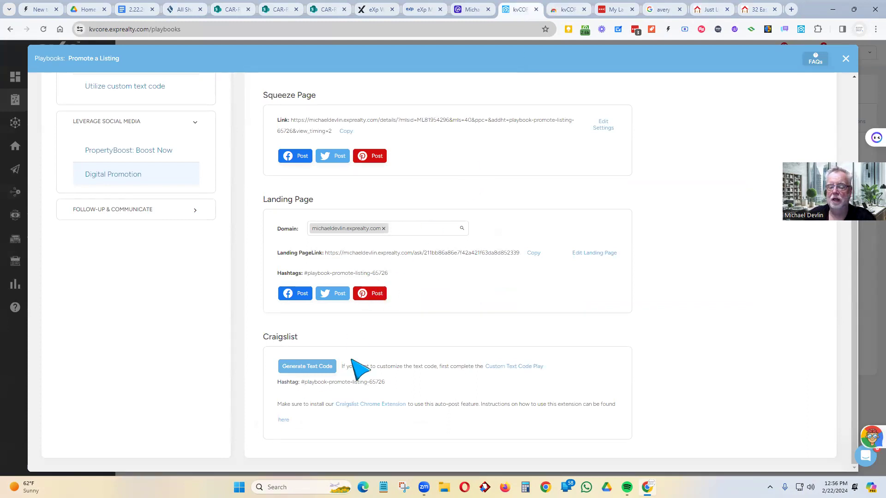
- Generate the listing's Craigslist text code, then open a new browser tab
left_click(305, 365)
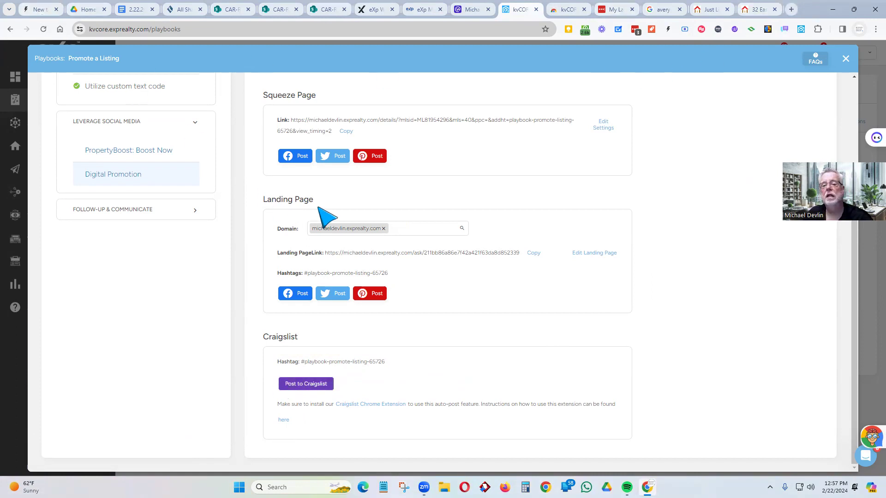
left_click(791, 9)
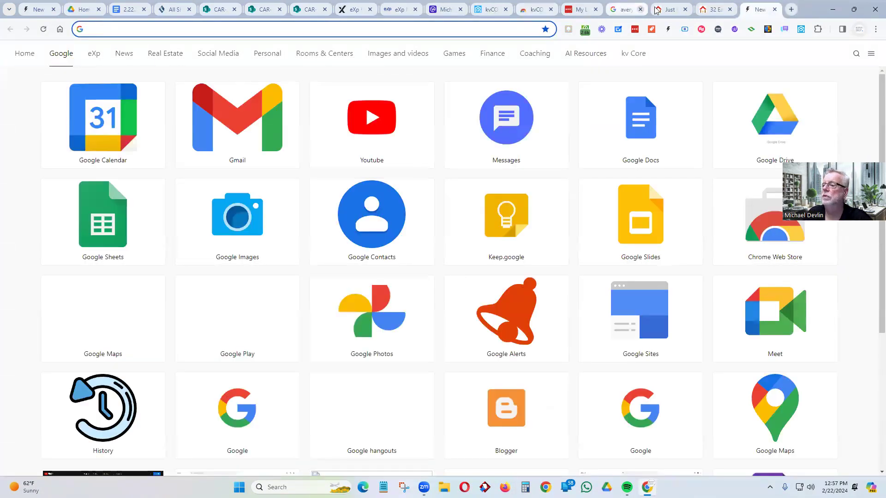
- Search 'craig' and open the sfbay.craigslist.org site, then go back to kvCORE
left_click(216, 26)
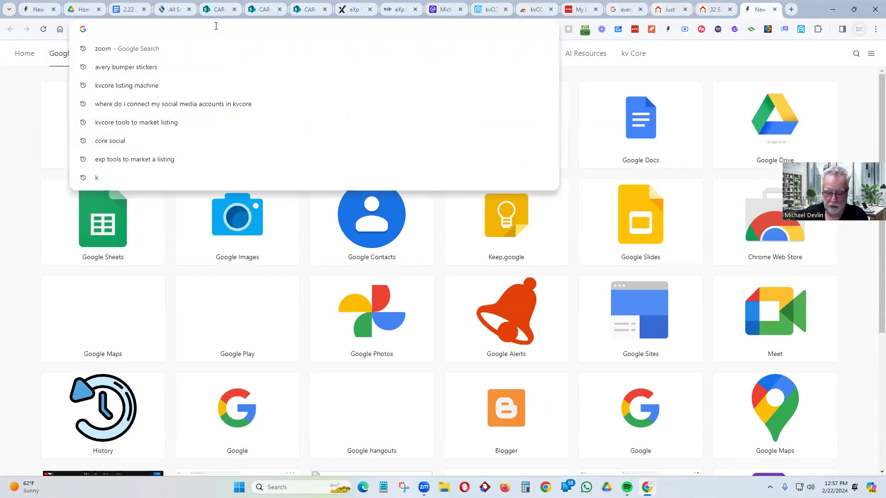
type("craigslist&rlz=1C1RXQR_enUS1074US1074&oq=crai...")
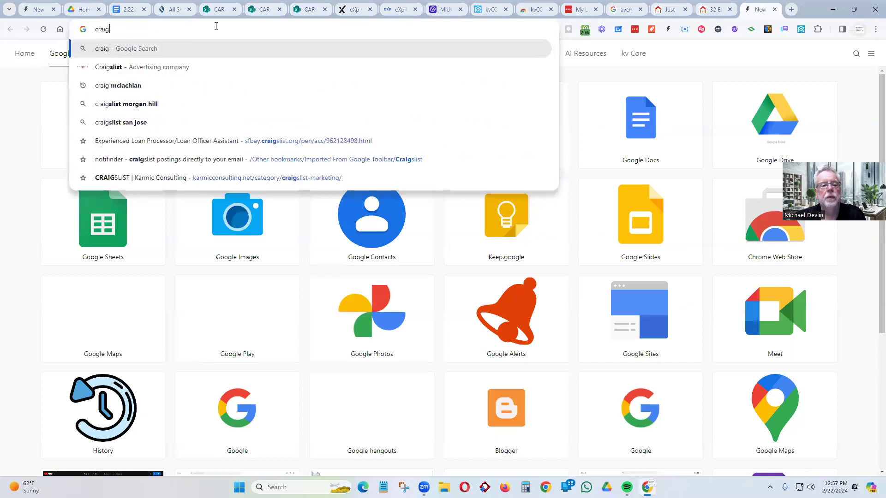
left_click(173, 65)
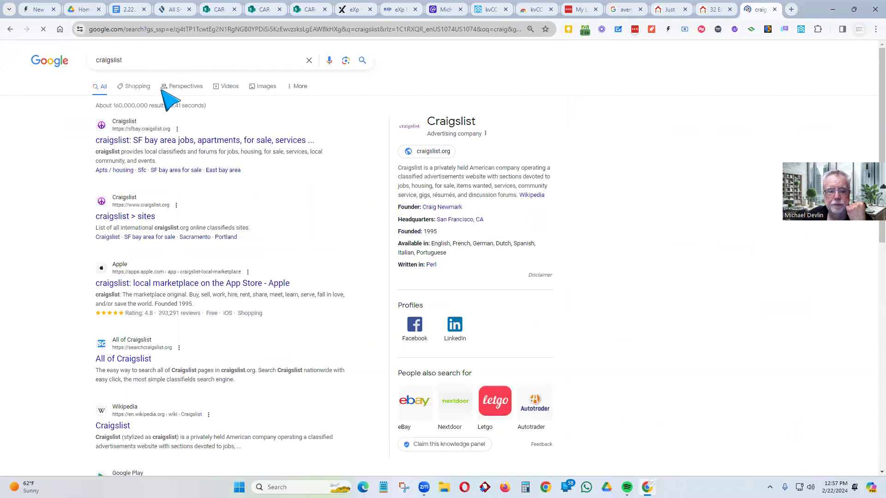
left_click(162, 140)
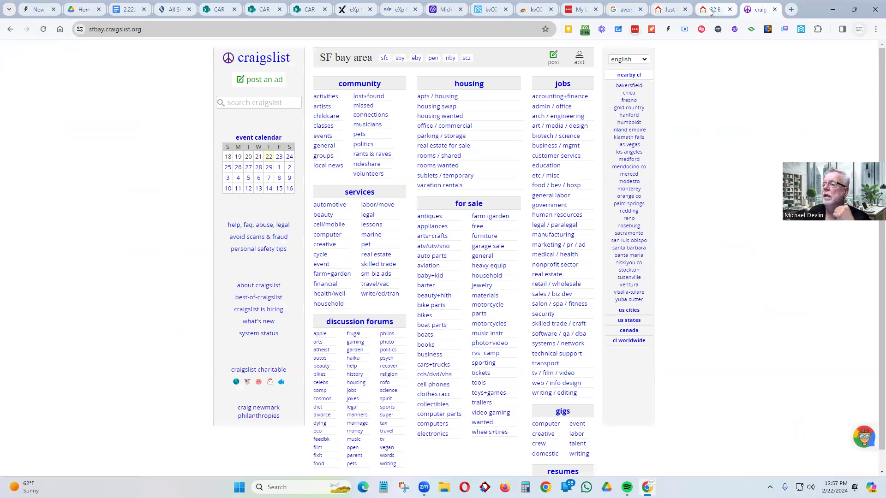
left_click(490, 9)
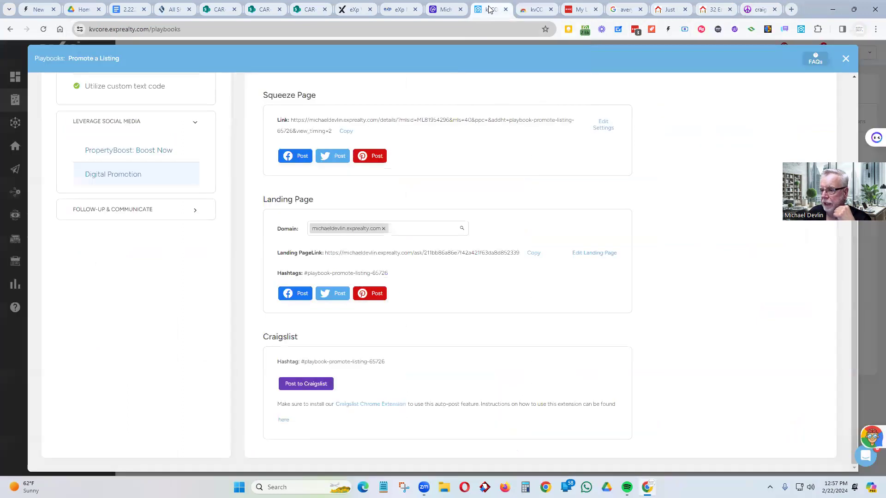
- After glancing at the Web Store page, try Post to Craigslist from the kvCORE play
left_click(536, 9)
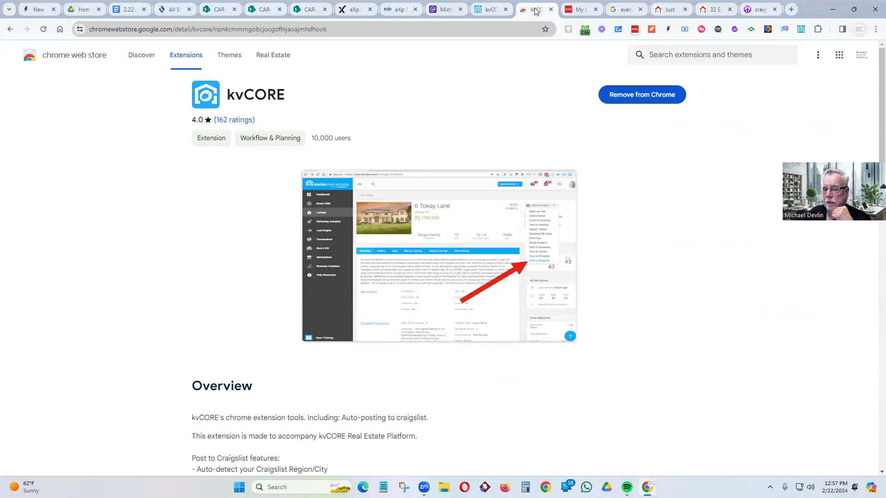
left_click(489, 9)
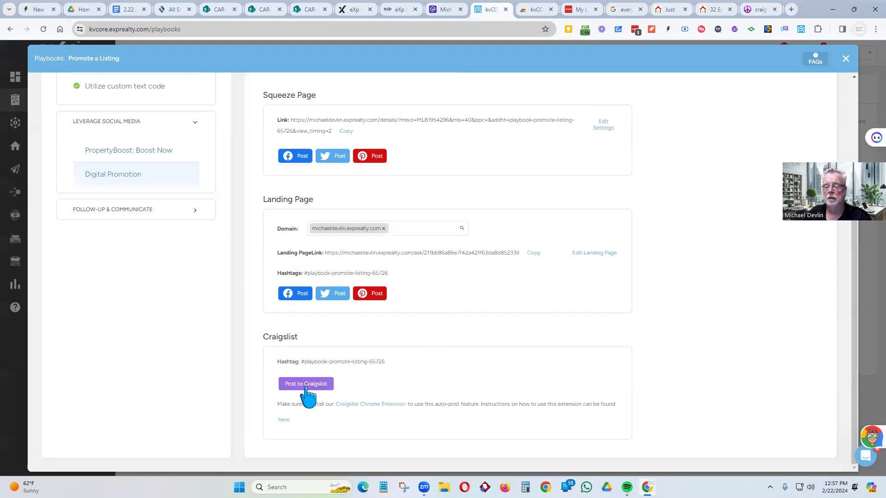
left_click(45, 30)
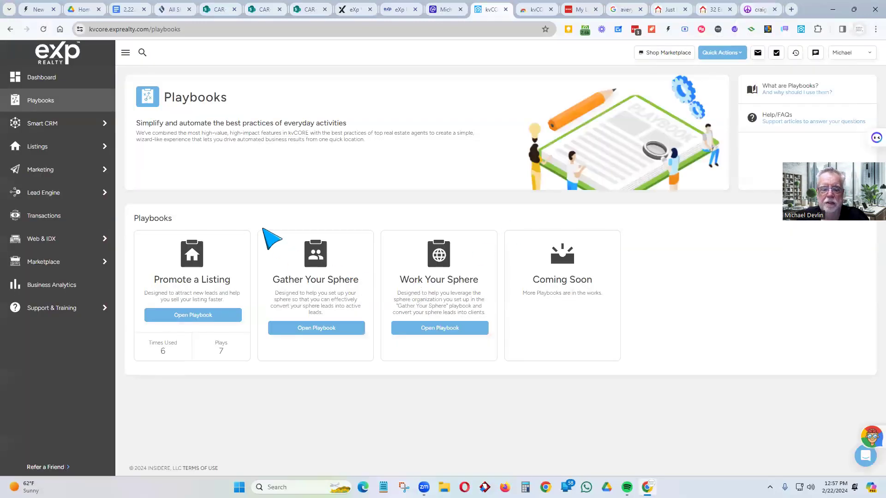
left_click(203, 318)
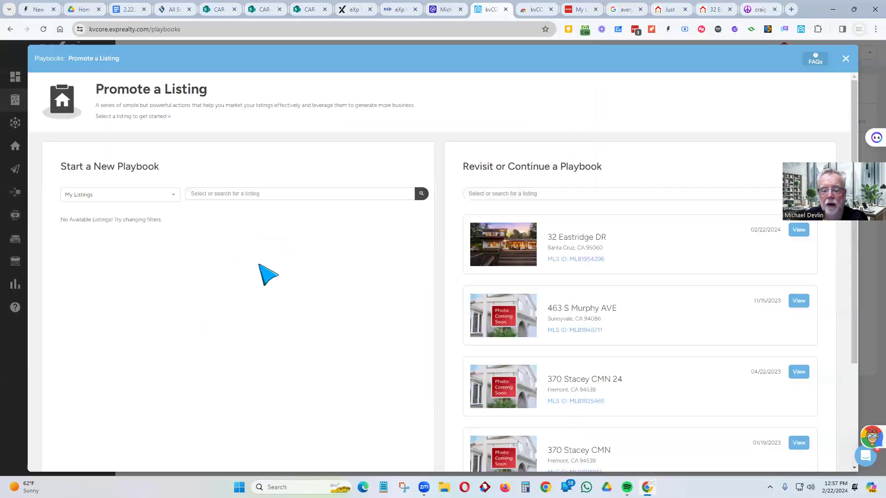
left_click(225, 193)
left_click(170, 195)
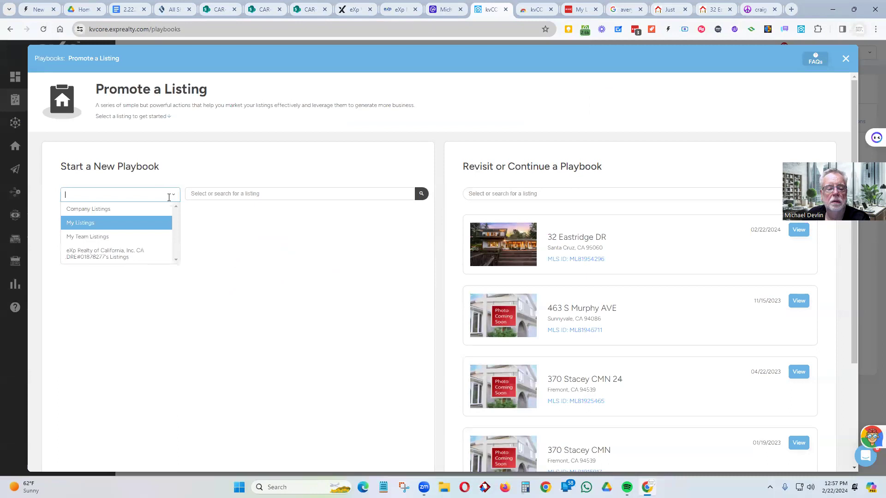
left_click(131, 256)
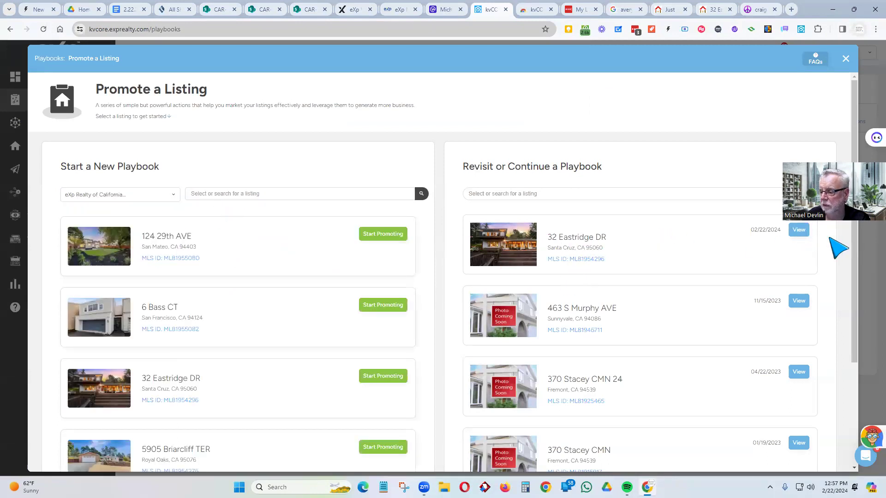
left_click(797, 229)
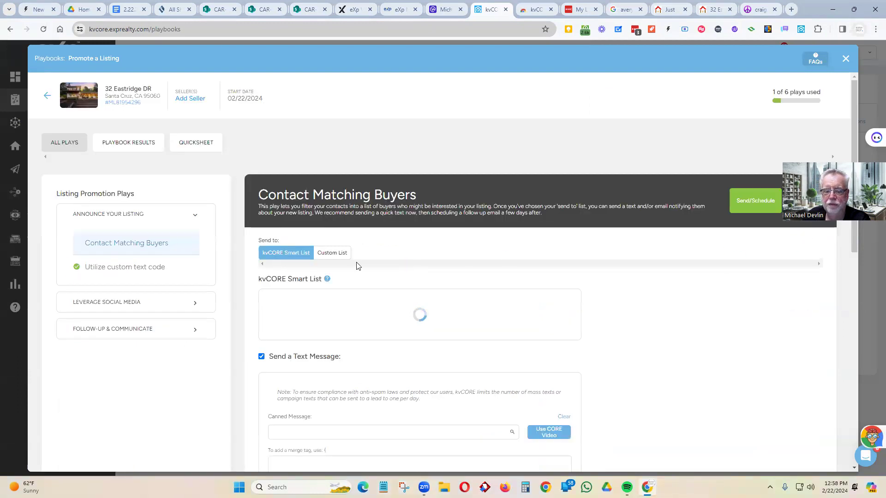
- Open the Digital Promotion play under social media and retry Post to Craigslist
left_click(118, 304)
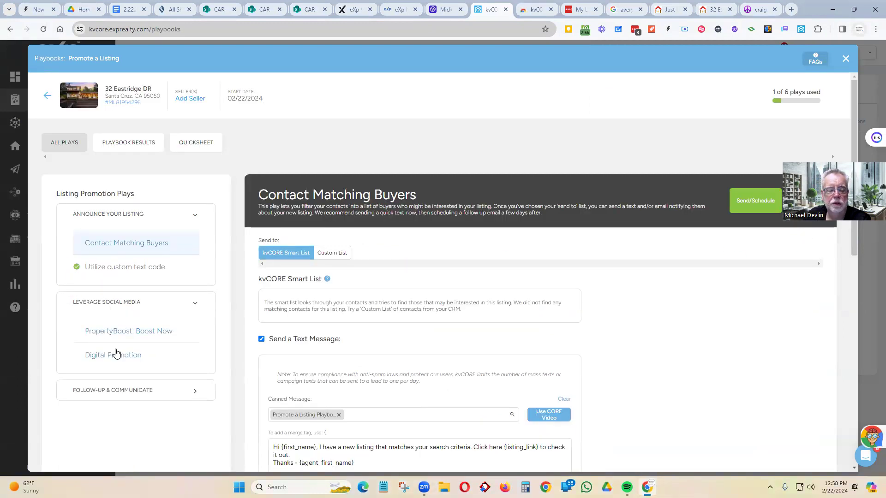
scroll(420, 332, "down", 1)
scroll(99, 292, "down", 5)
scroll(113, 272, "up", 5)
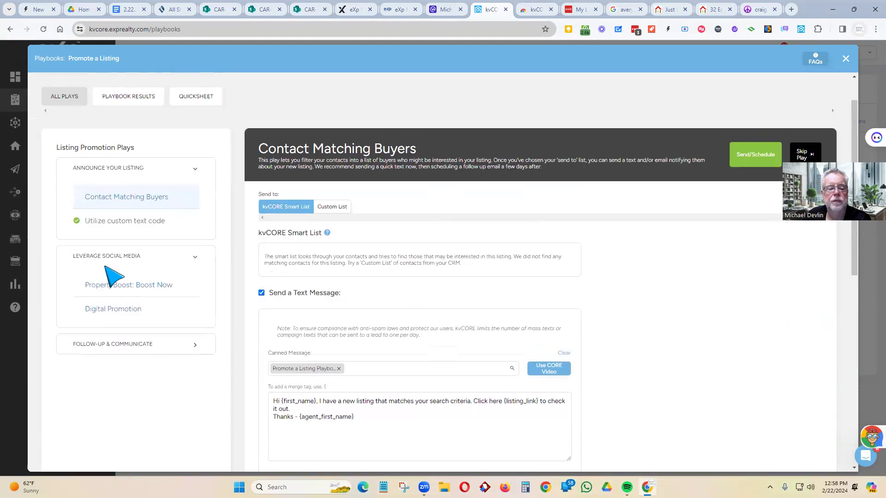
left_click(119, 315)
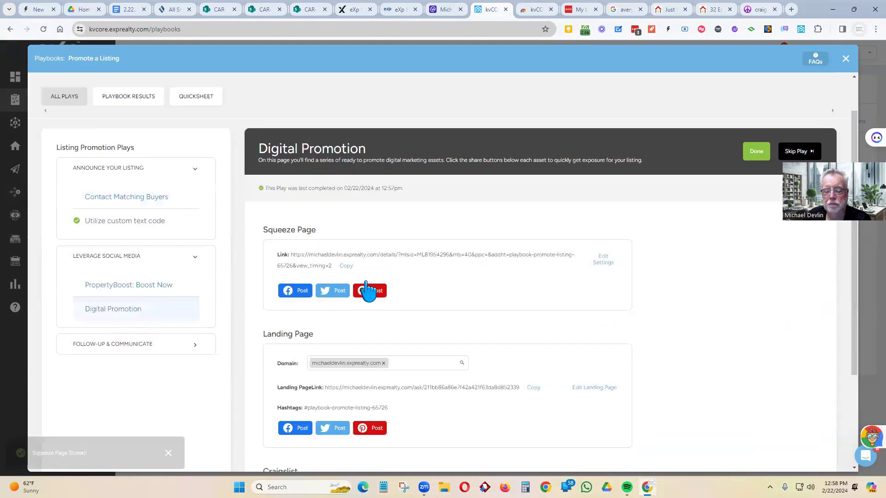
scroll(362, 349, "down", 3)
left_click(306, 384)
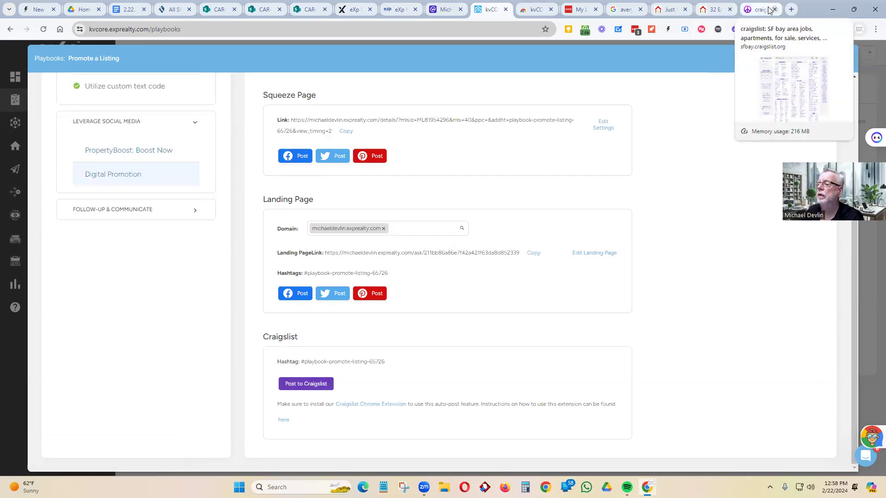
left_click(747, 13)
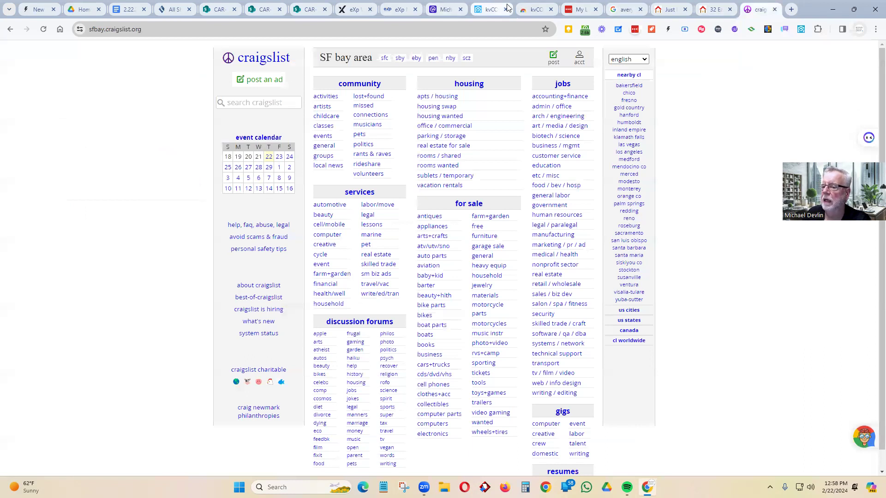
left_click(493, 11)
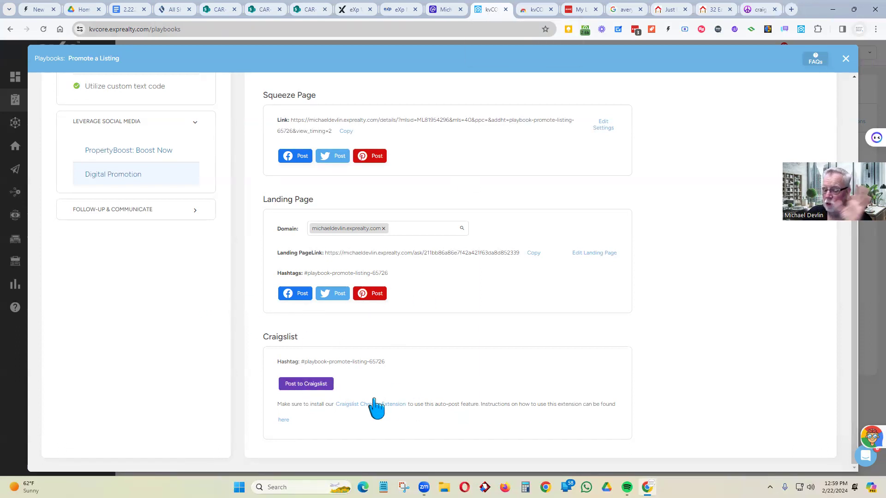
- In the Activate Smart Campaign play, apply the default campaign to the listing's playbook
left_click(175, 208)
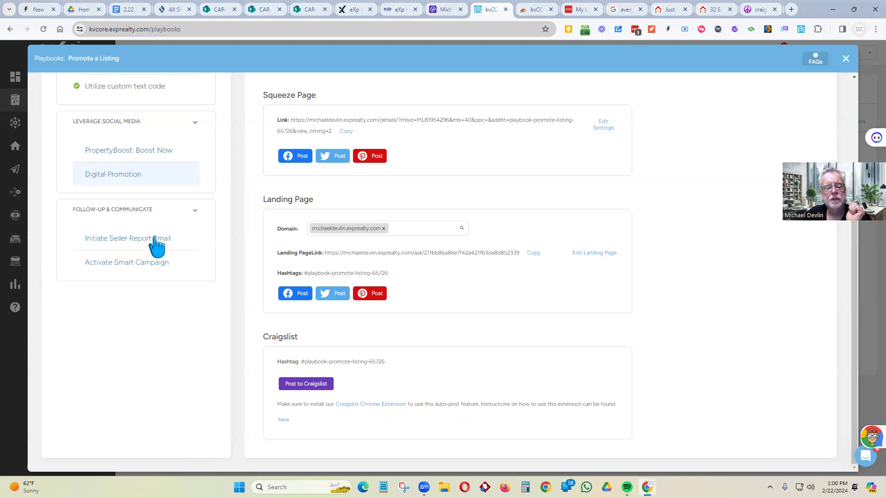
left_click(141, 268)
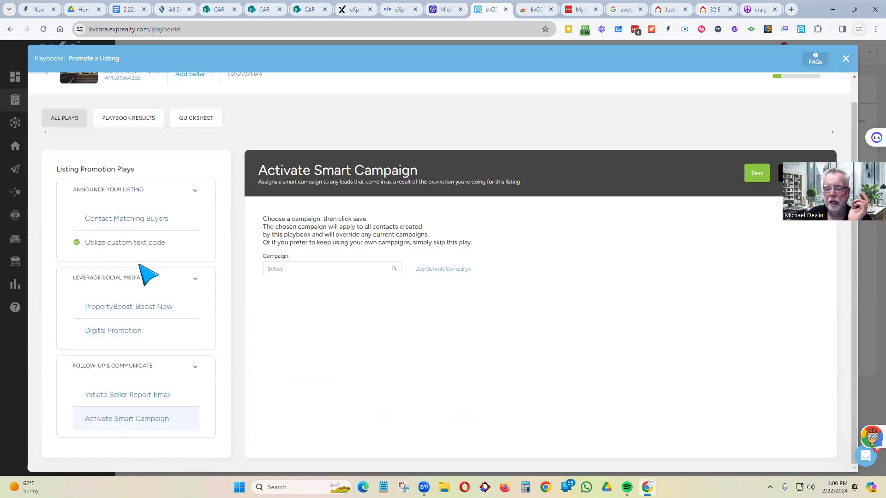
left_click(279, 272)
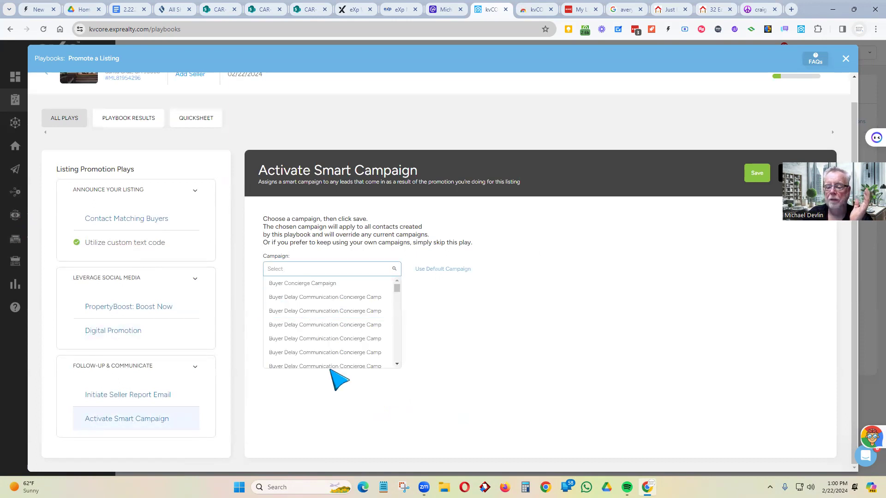
scroll(332, 346, "down", 1)
scroll(332, 347, "down", 4)
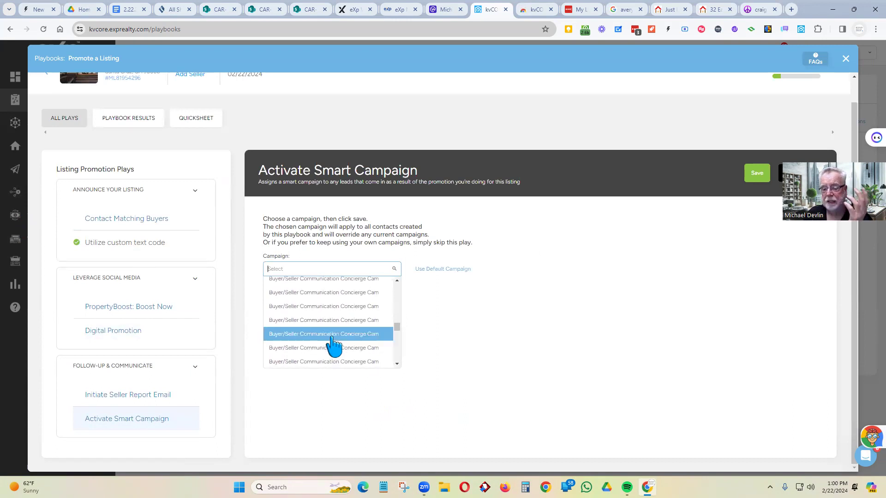
scroll(332, 347, "up", 5)
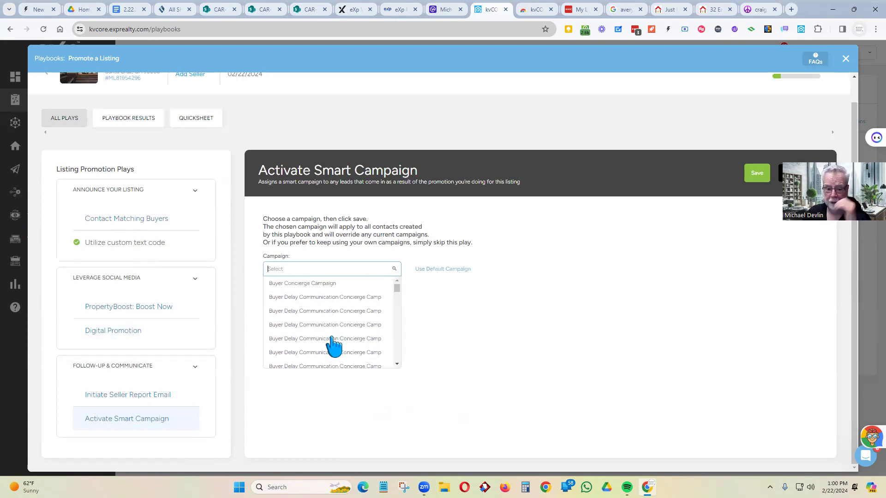
left_click(444, 270)
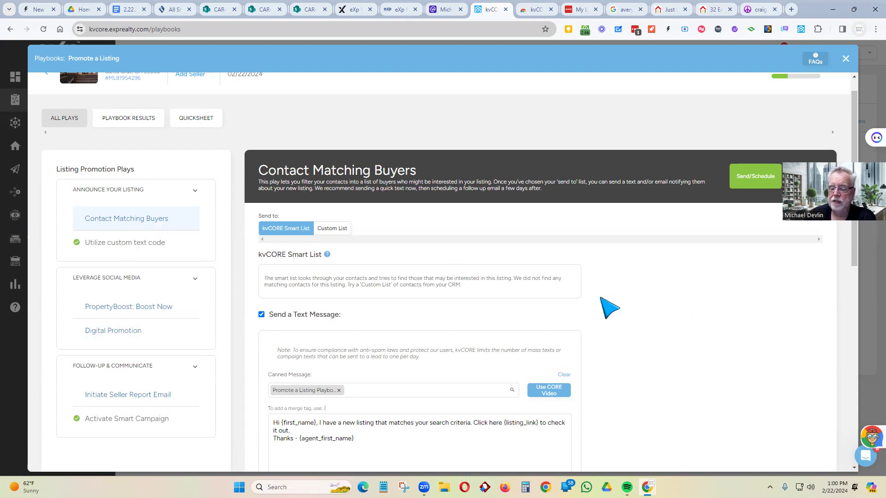
- Scroll through the Contact Matching Buyers text and email preview, then close the Promote a Listing playbook
scroll(432, 310, "down", 4)
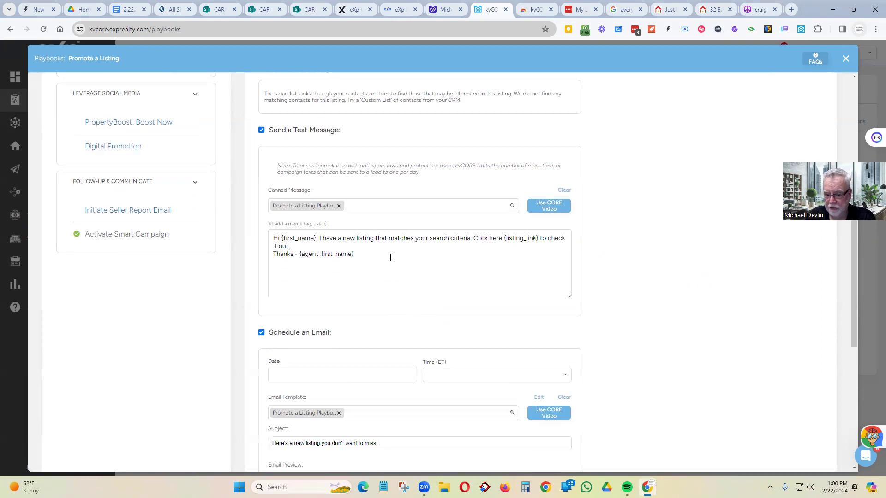
scroll(390, 257, "down", 6)
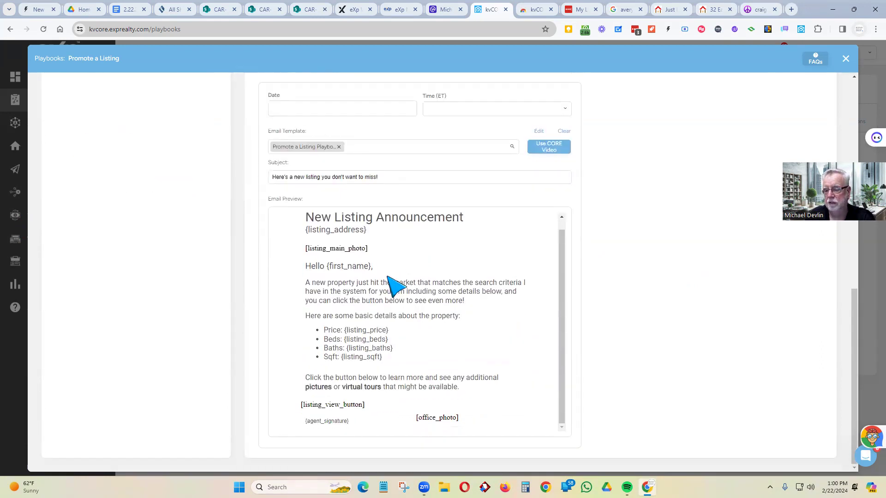
scroll(405, 248, "up", 10)
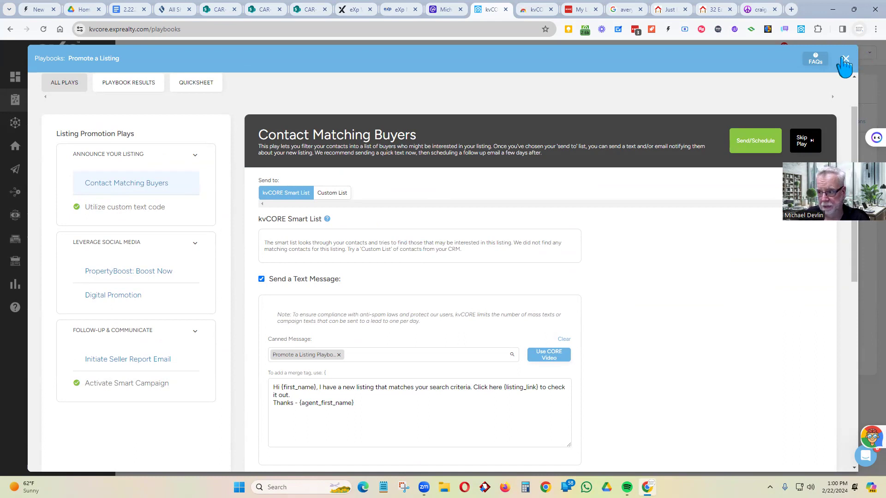
left_click(845, 59)
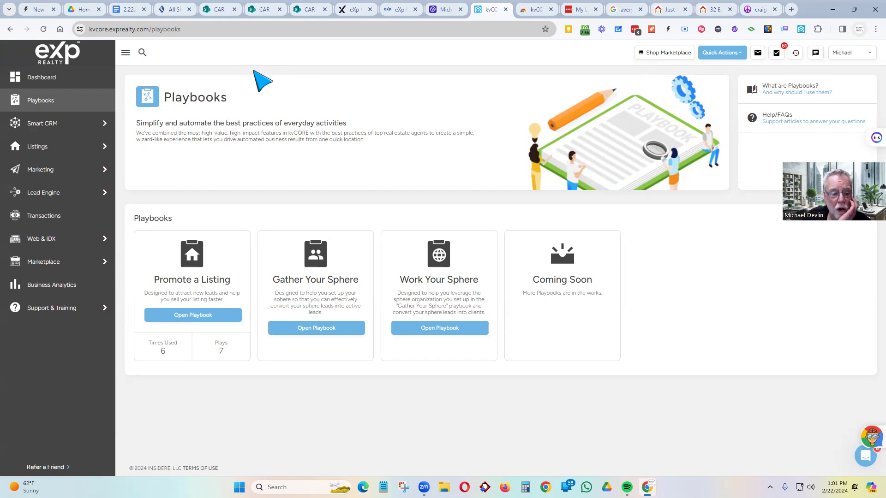
mouse_move(53, 175)
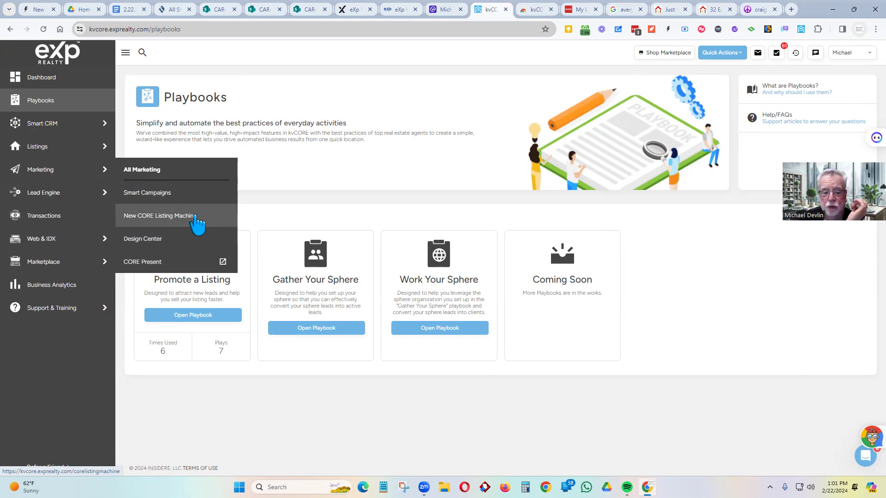
- Open the CORE Listing Machine page showing the Default Kit with 8 designs
left_click(171, 223)
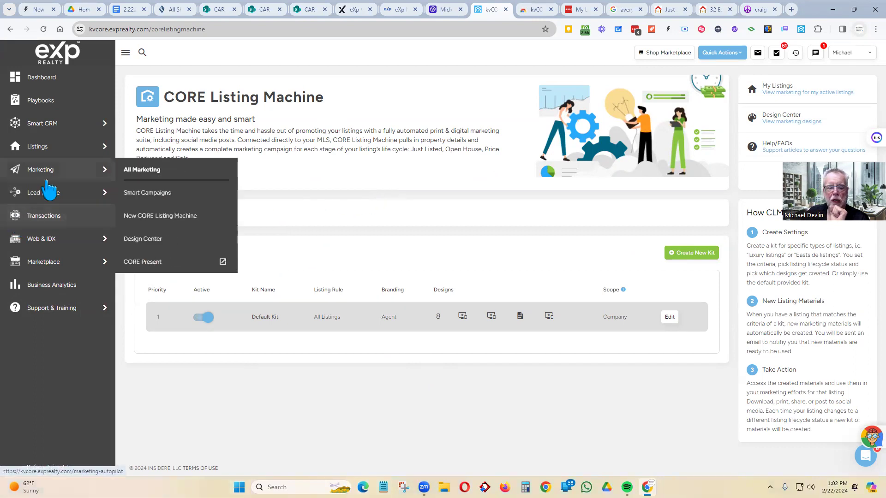
mouse_move(46, 198)
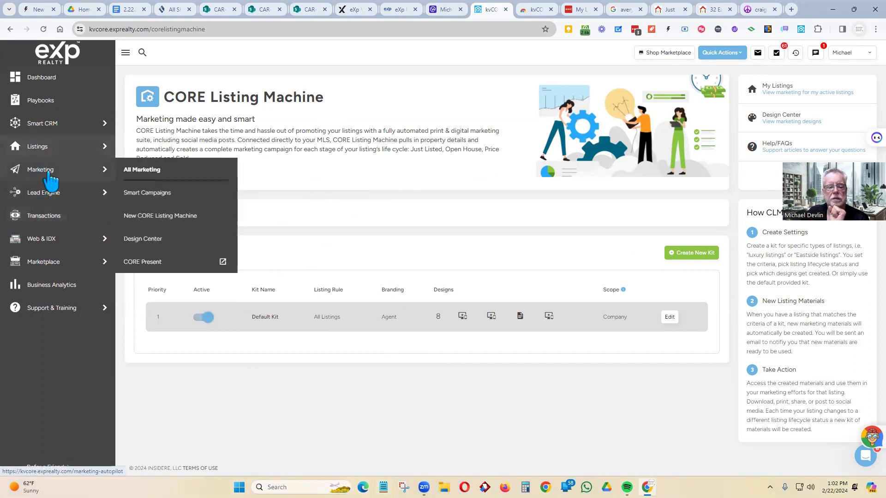
- Open the Design Center and its Settings and Media Library panel
mouse_move(69, 176)
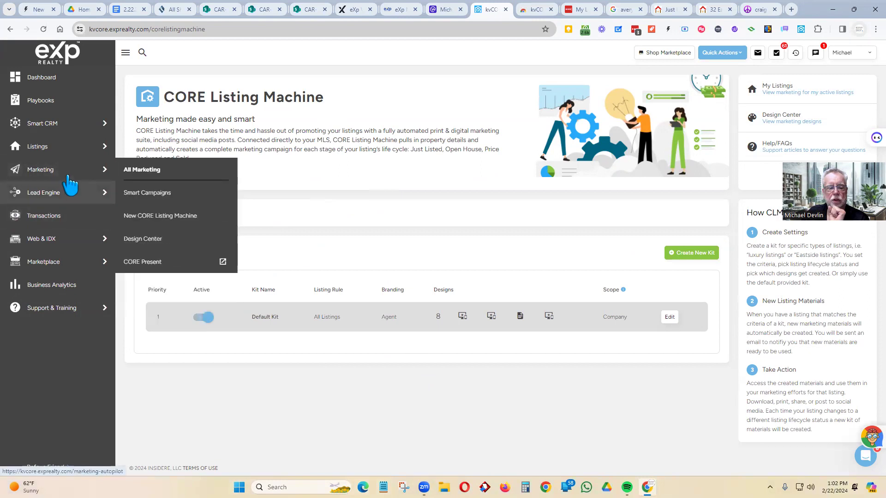
left_click(146, 241)
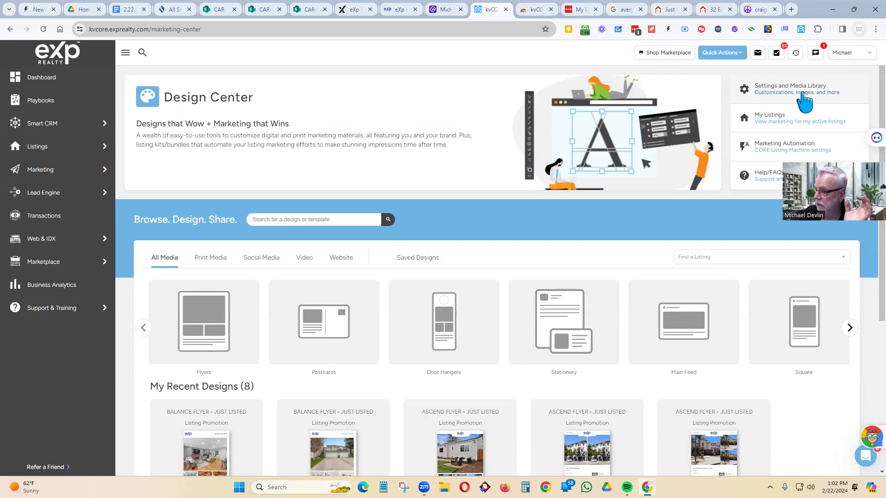
left_click(765, 88)
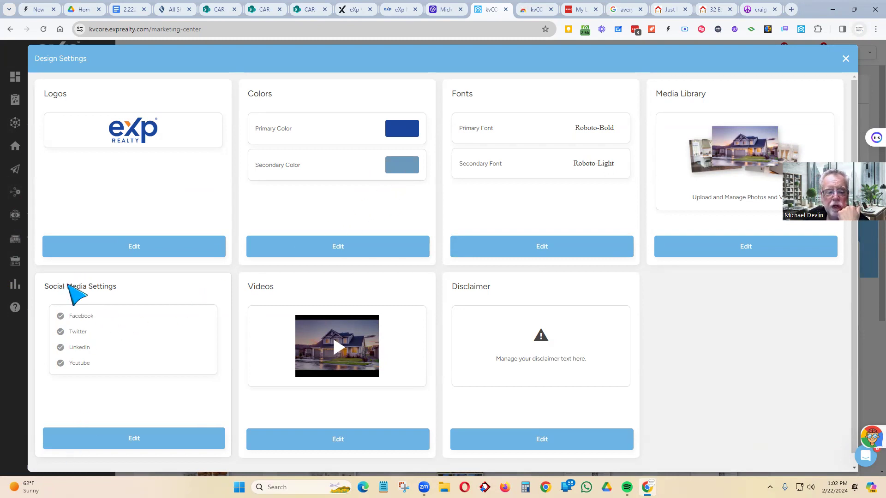
- Edit Social Media Settings to see Facebook, LinkedIn, Twitter and YouTube all not connected
left_click_drag(118, 286, 56, 292)
left_click(47, 296)
triple_click(48, 294)
left_click(132, 440)
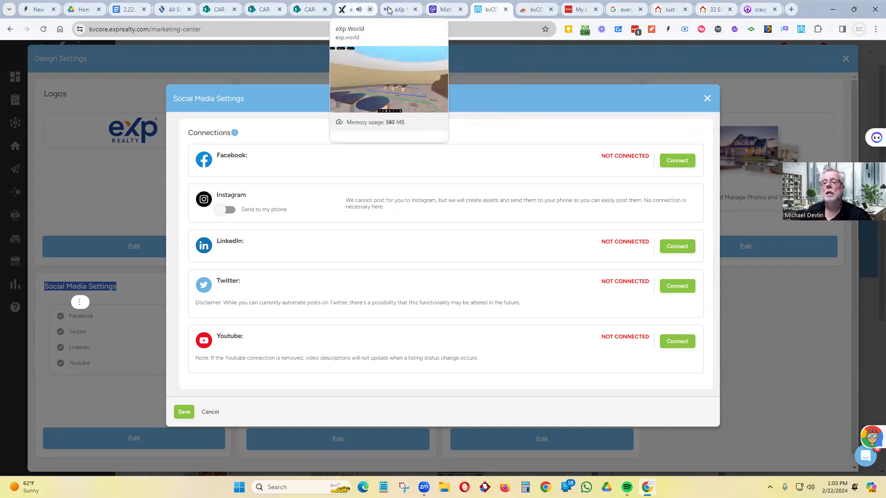
- Look around the eXp World plaza with the arrow keys, then close that tab
left_click(350, 10)
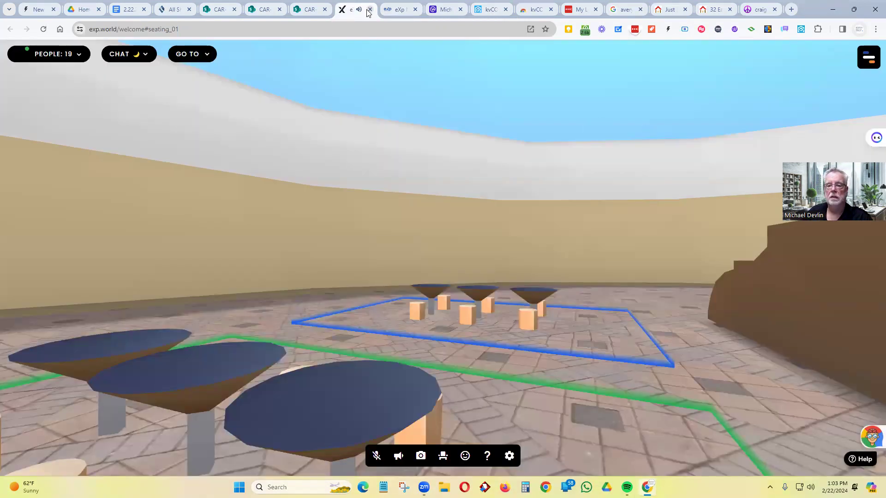
key("Right")
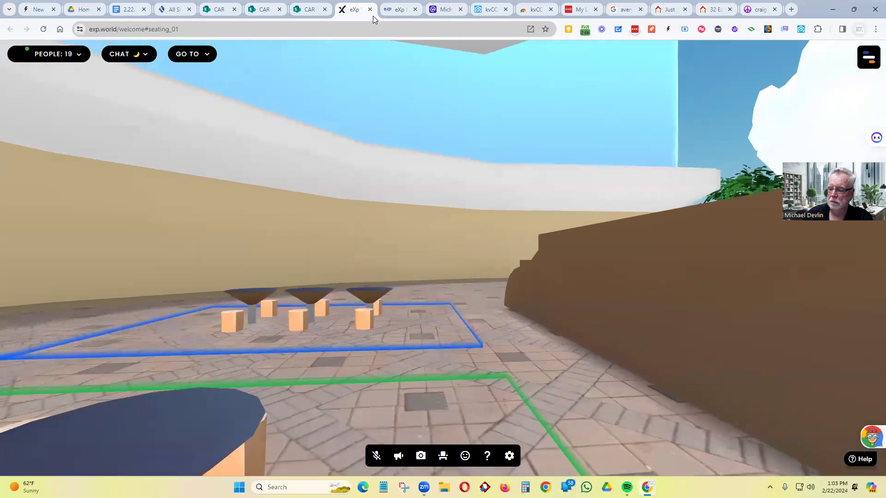
key("Right")
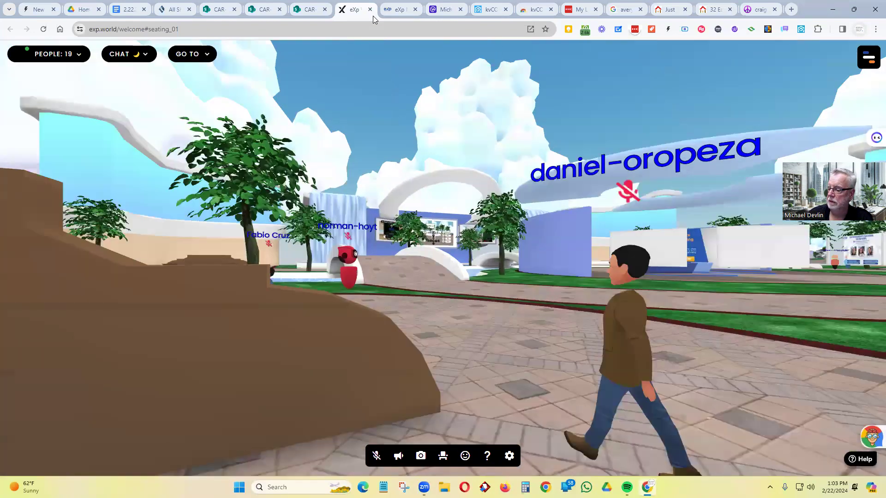
key("Right")
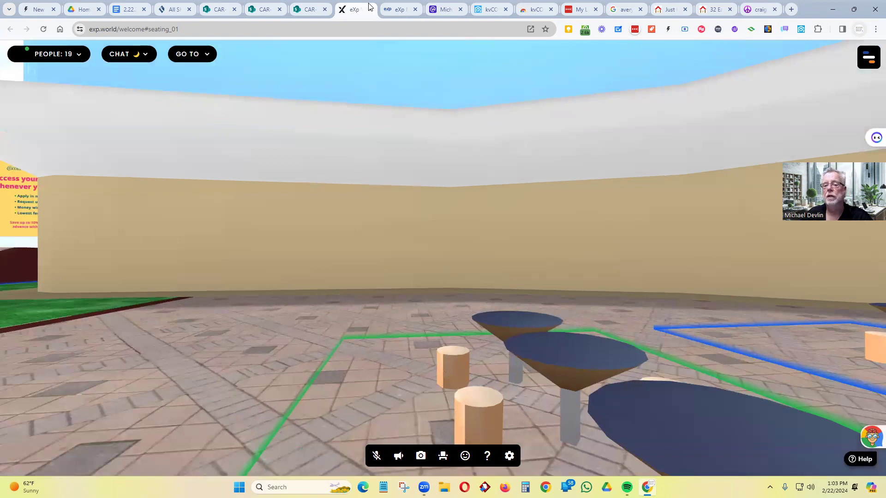
left_click(370, 10)
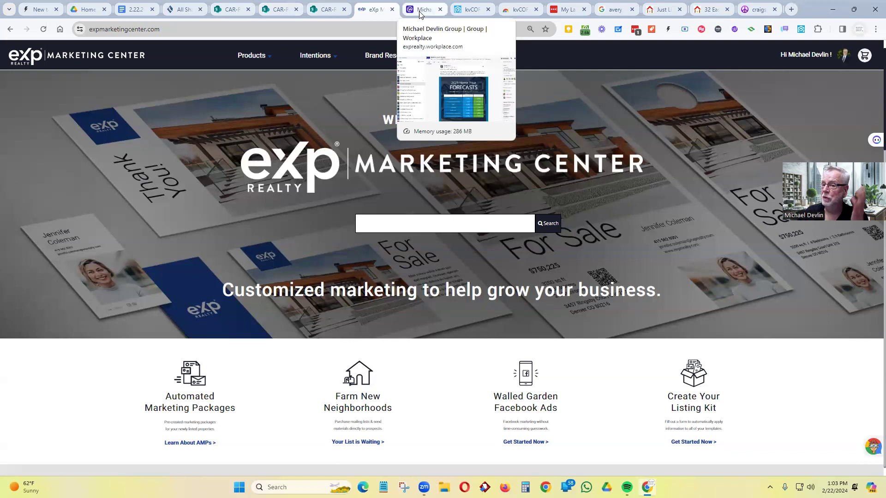
- Go back to the kvCORE tab with Social Media Settings still showing
left_click(465, 9)
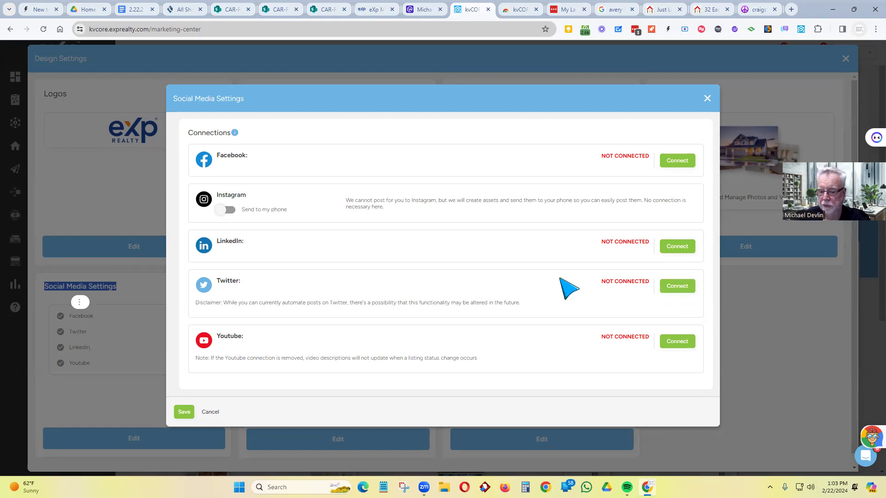
- Cancel Social Media Settings without connecting YouTube, then close Design Settings
left_click(678, 341)
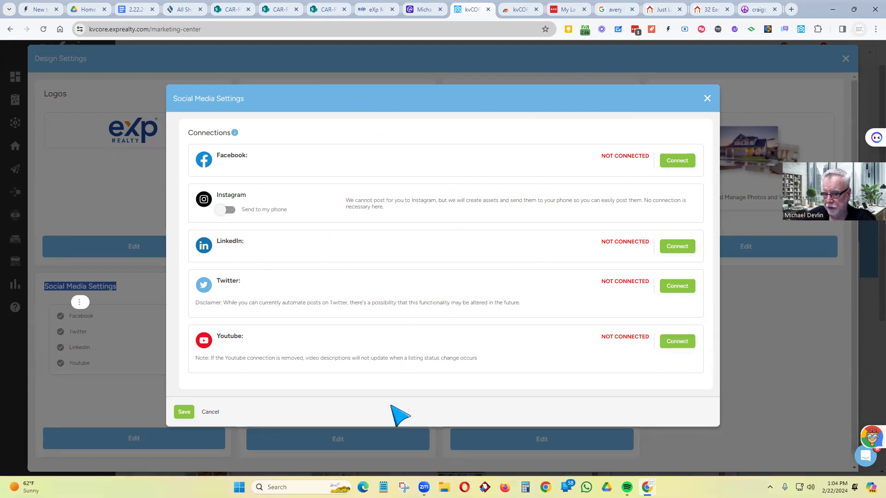
left_click(210, 413)
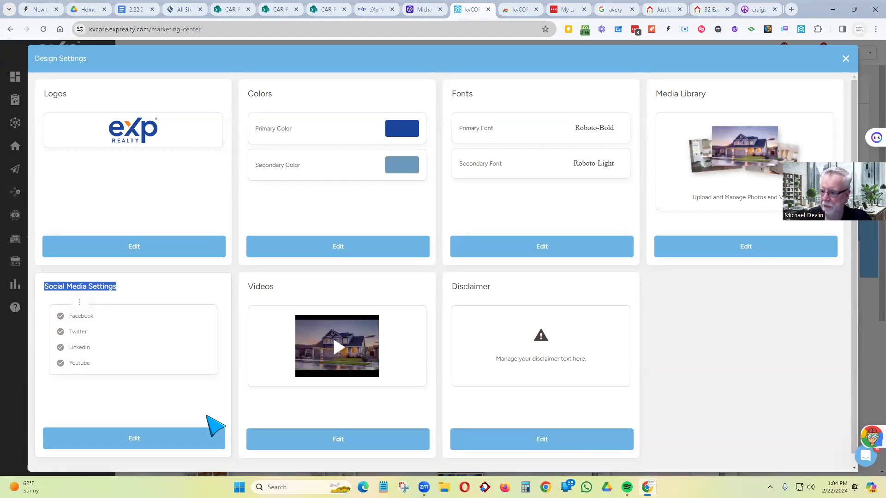
left_click(845, 59)
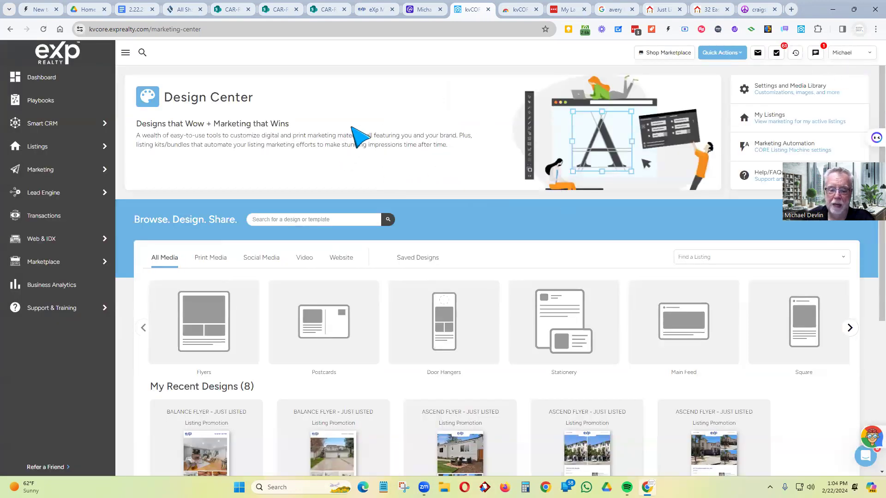
- Open the Balance (2 Pages) design from the Print Media flyer designs
scroll(359, 136, "down", 2)
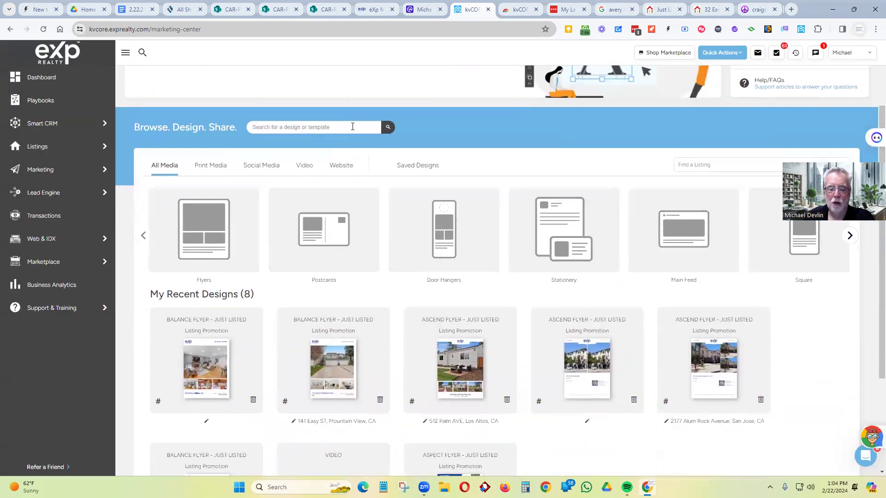
left_click(206, 233)
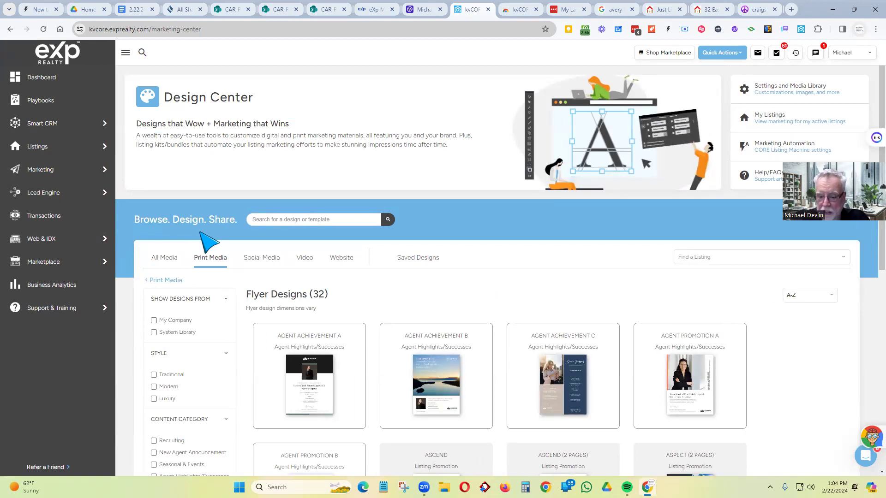
scroll(439, 256, "down", 3)
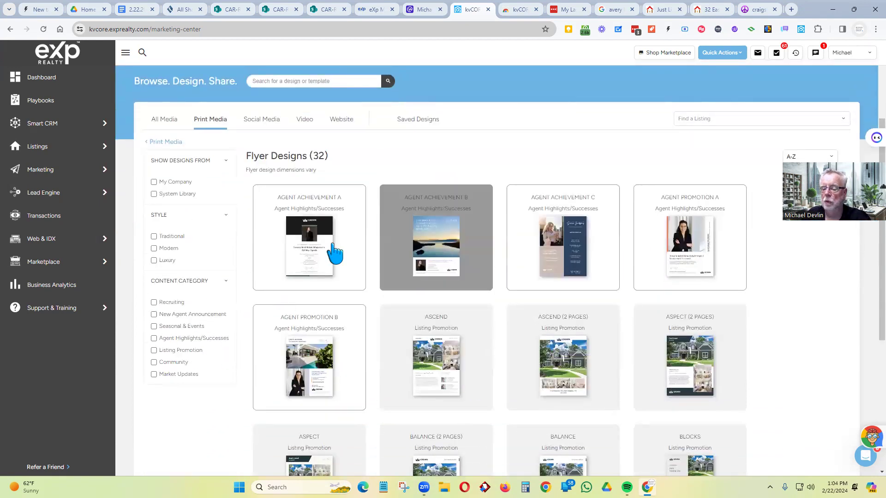
scroll(410, 247, "down", 4)
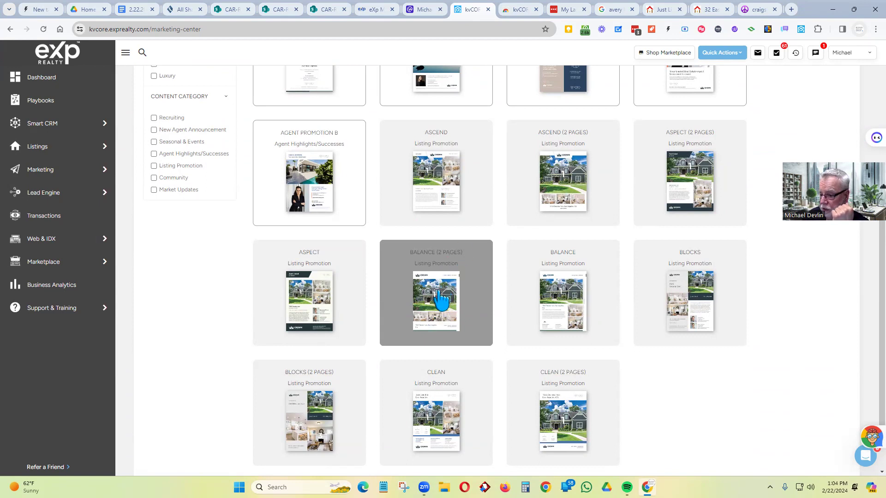
left_click(440, 301)
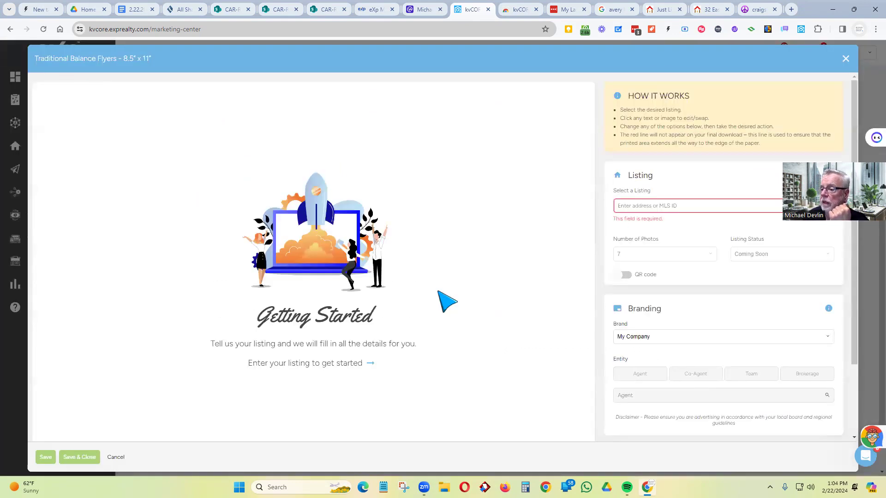
left_click(638, 207)
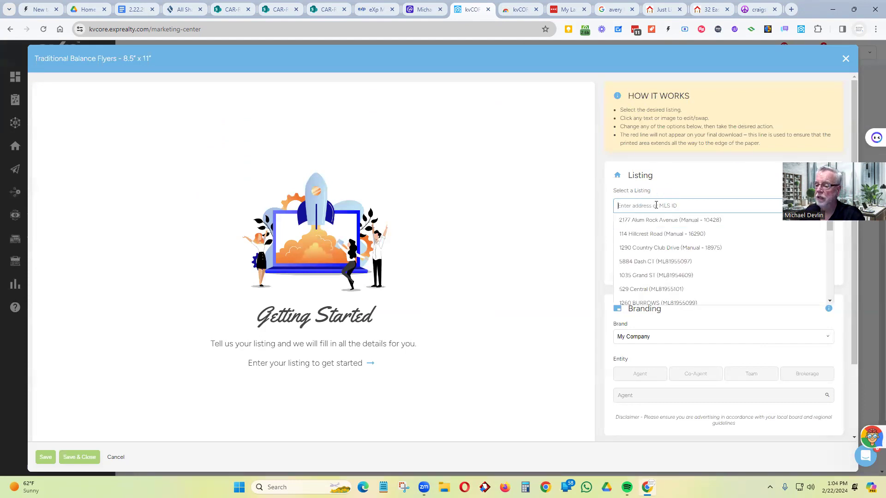
type("32")
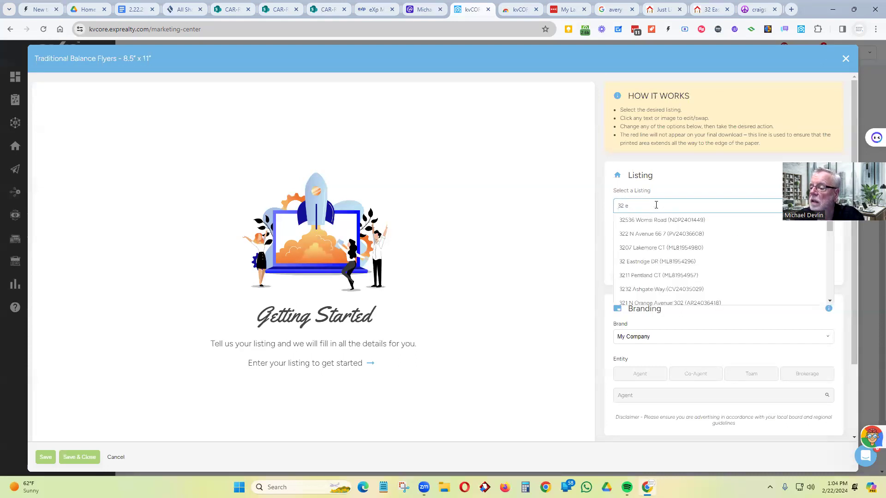
type(" east")
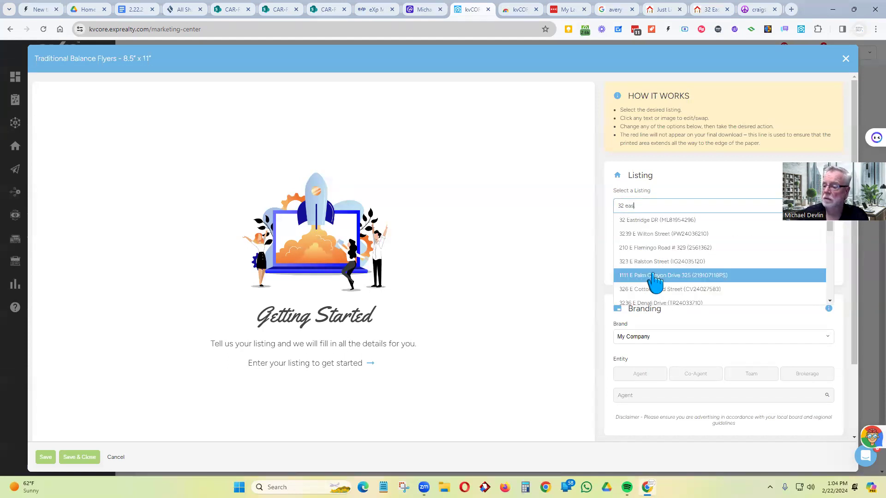
key("BackSpace")
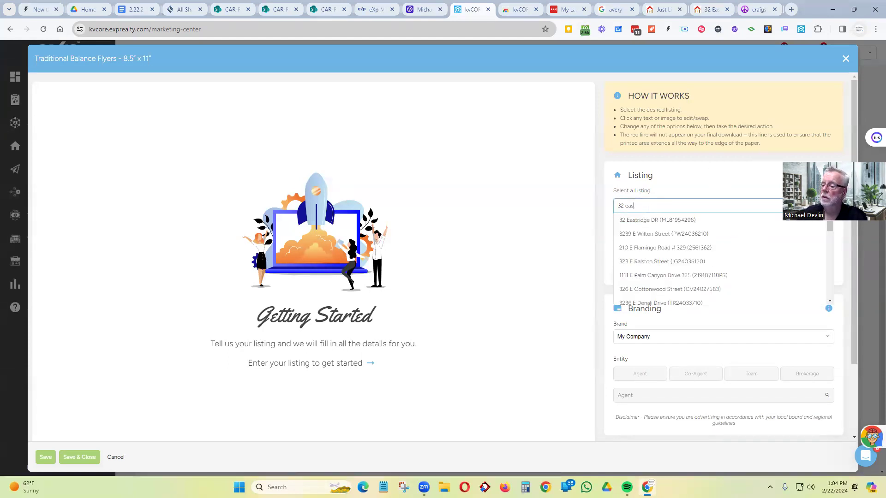
left_click(655, 226)
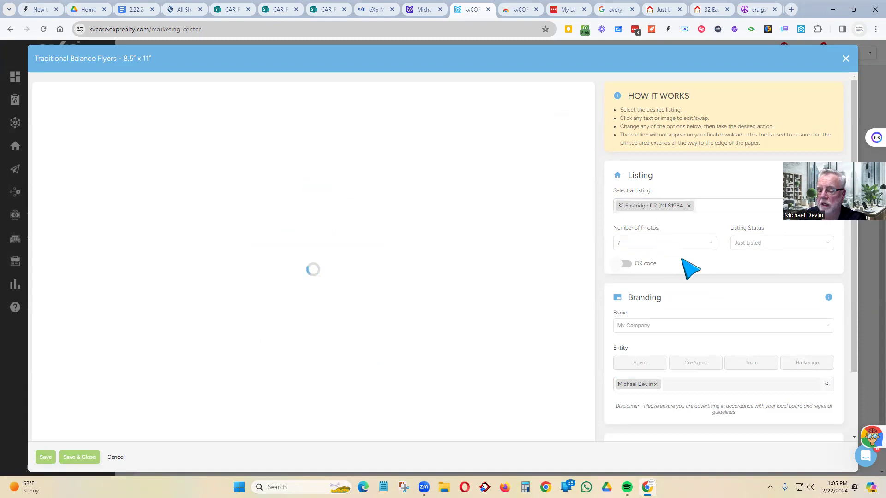
- Review flyer page 1, then view page 2 with interior photos, description and agent details
scroll(449, 231, "down", 2)
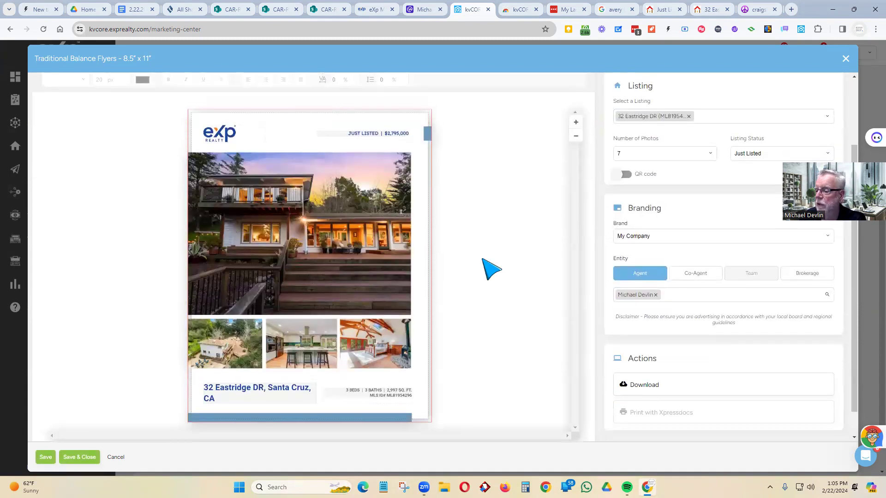
scroll(491, 267, "up", 1)
scroll(490, 267, "down", 2)
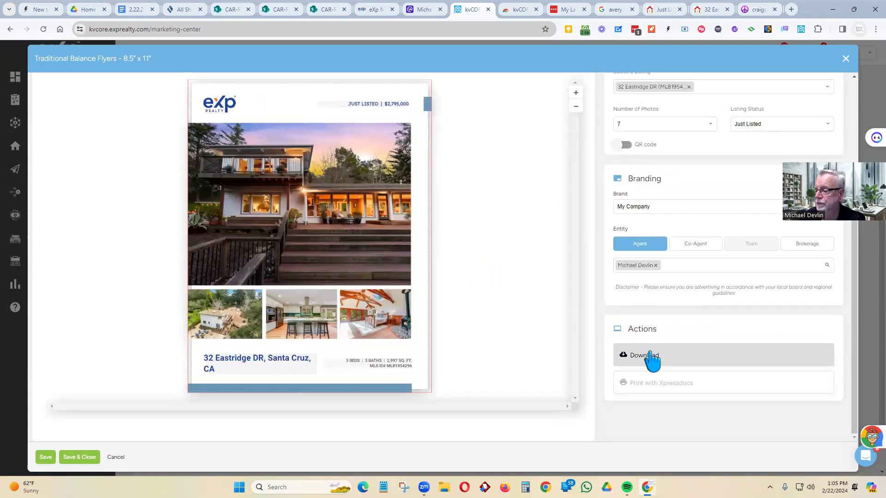
scroll(683, 194, "up", 3)
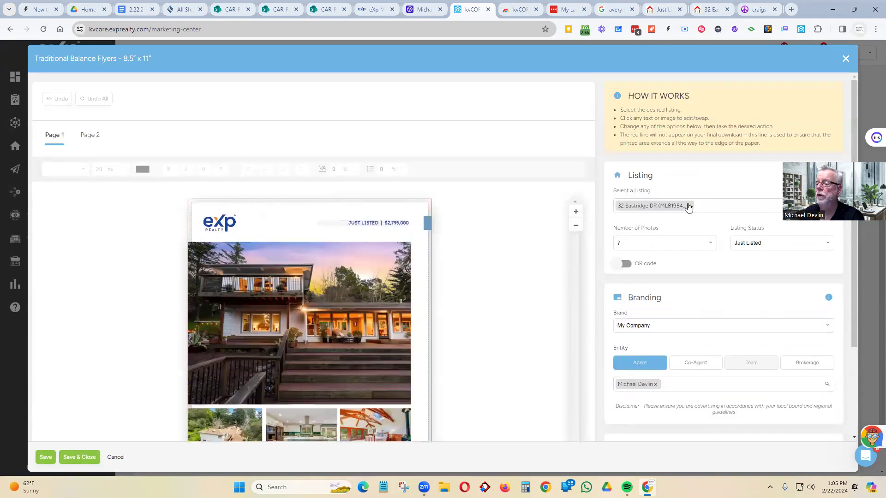
scroll(619, 333, "down", 3)
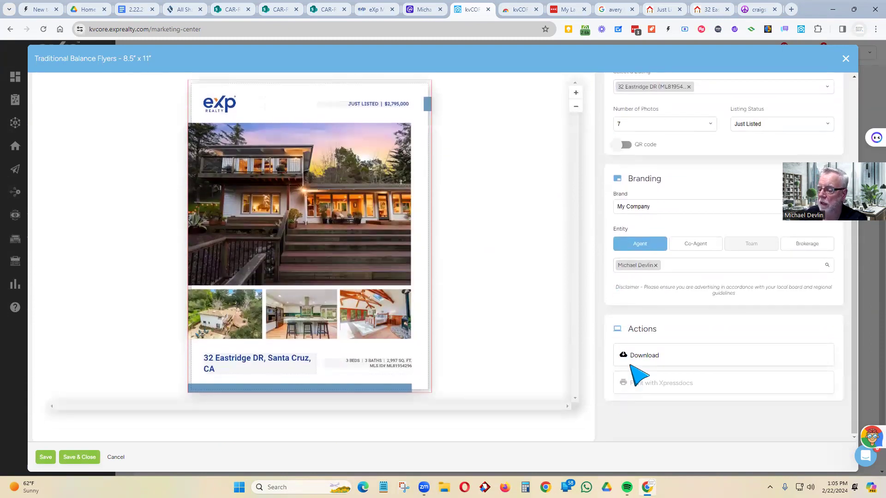
scroll(306, 244, "up", 1)
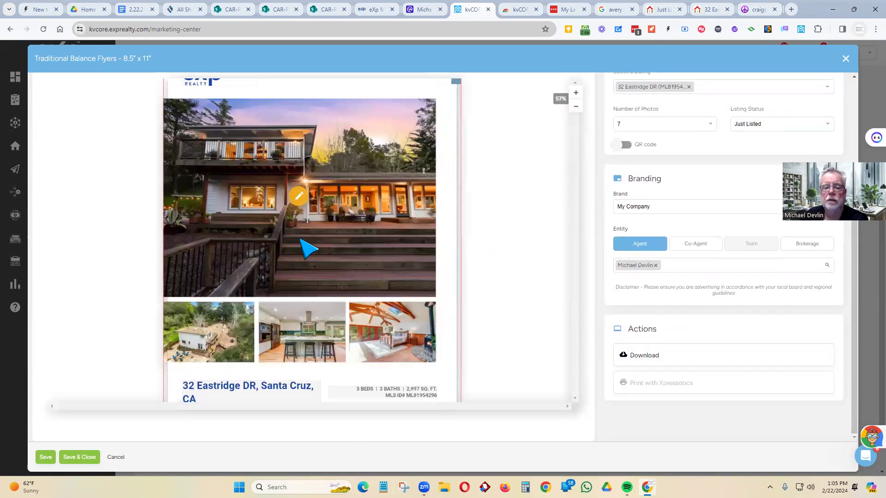
scroll(309, 247, "down", 2)
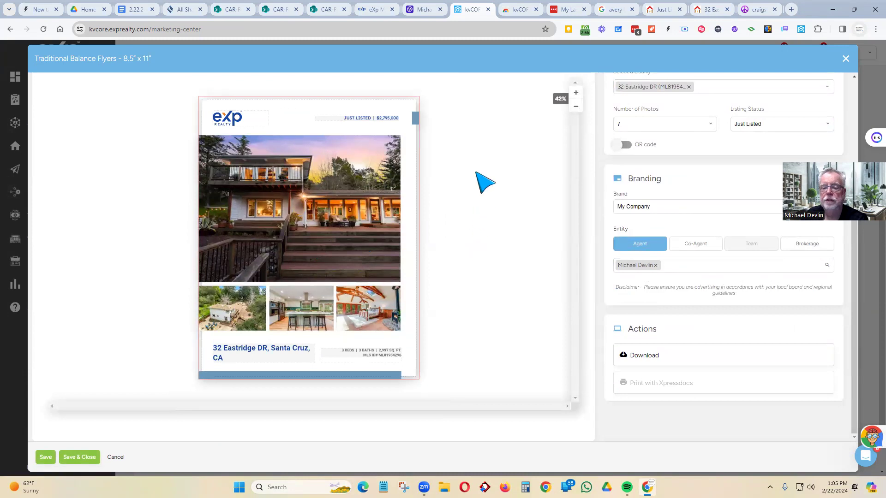
scroll(483, 175, "up", 3)
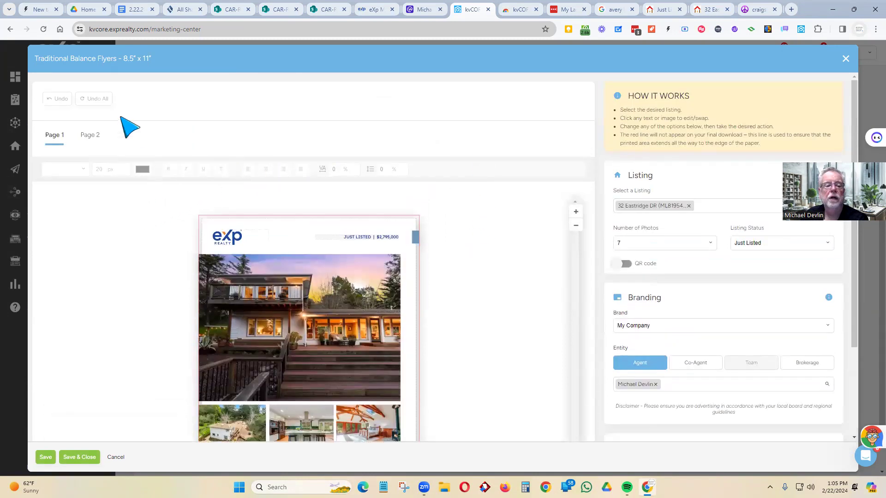
left_click(93, 135)
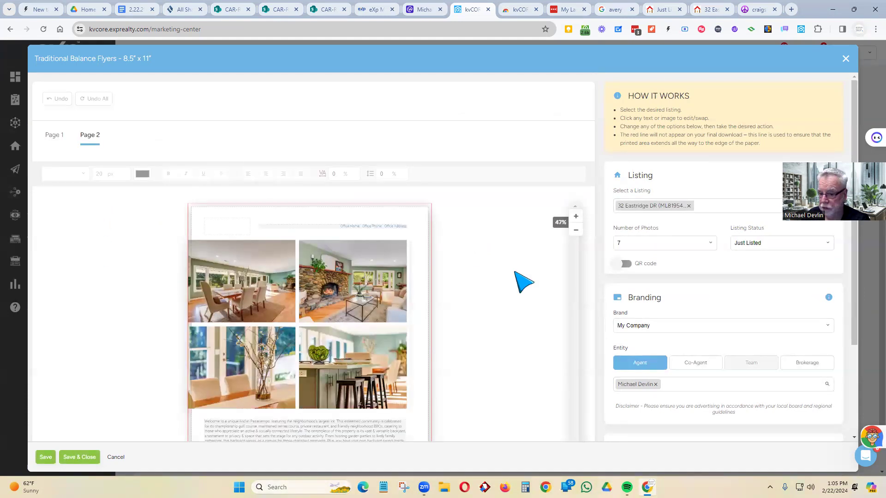
scroll(484, 252, "down", 1)
scroll(493, 262, "down", 3)
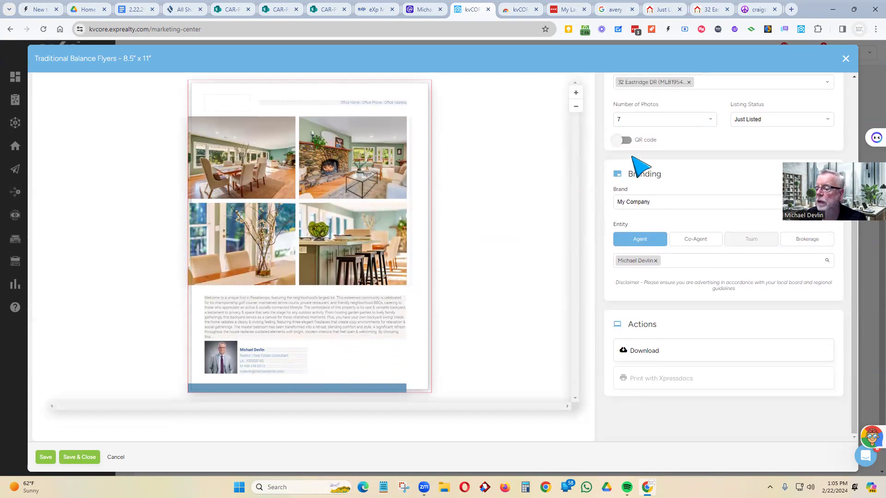
- Add a QR code linked to the agent's website, shrunk at page 2's bottom-right
left_click(626, 140)
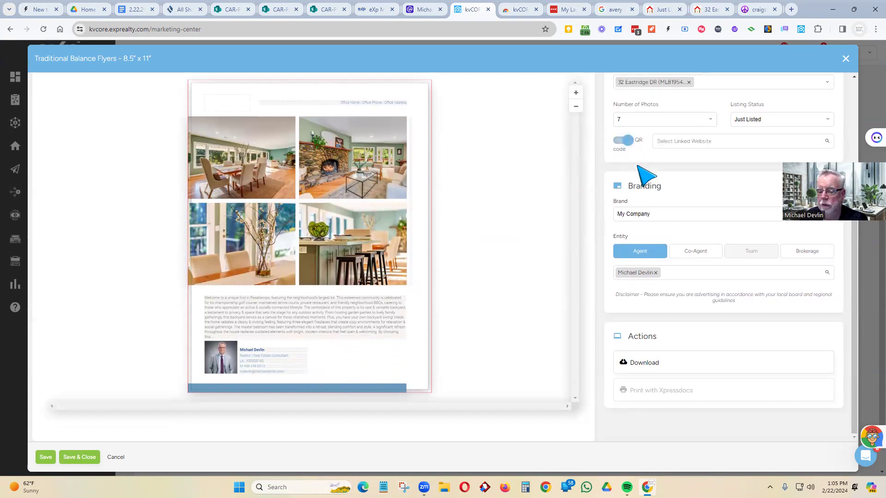
scroll(480, 210, "up", 1)
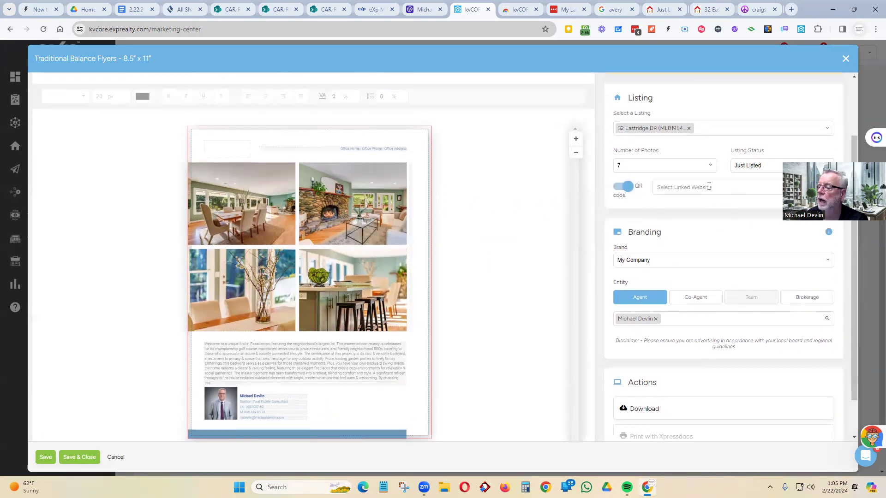
left_click(698, 188)
left_click(700, 206)
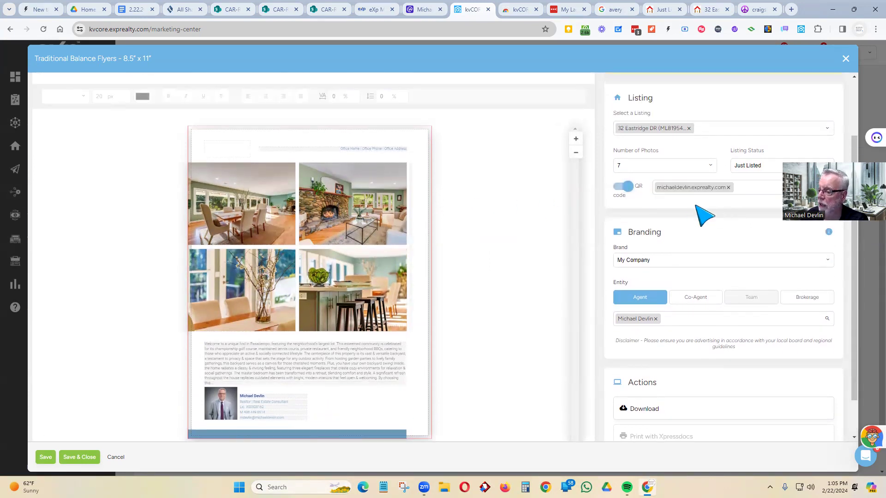
left_click_drag(262, 197, 382, 405)
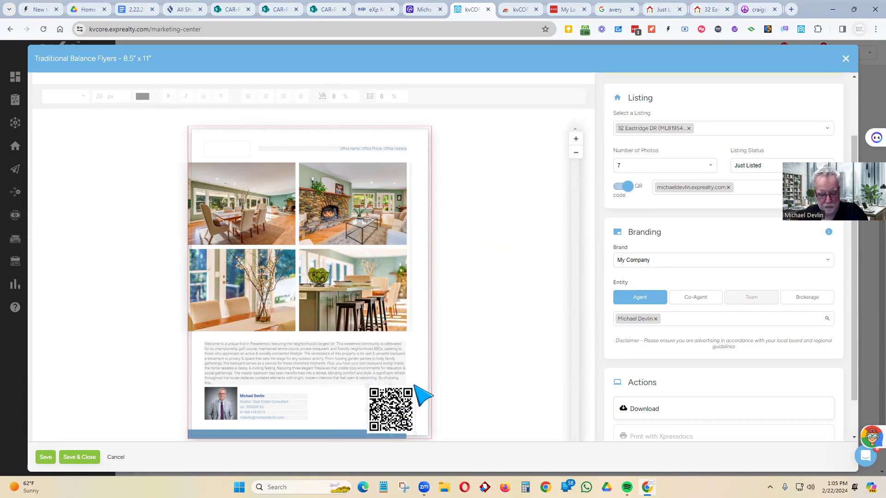
mouse_move(415, 386)
left_mouse_down()
mouse_move(404, 392)
mouse_move(411, 389)
left_mouse_up()
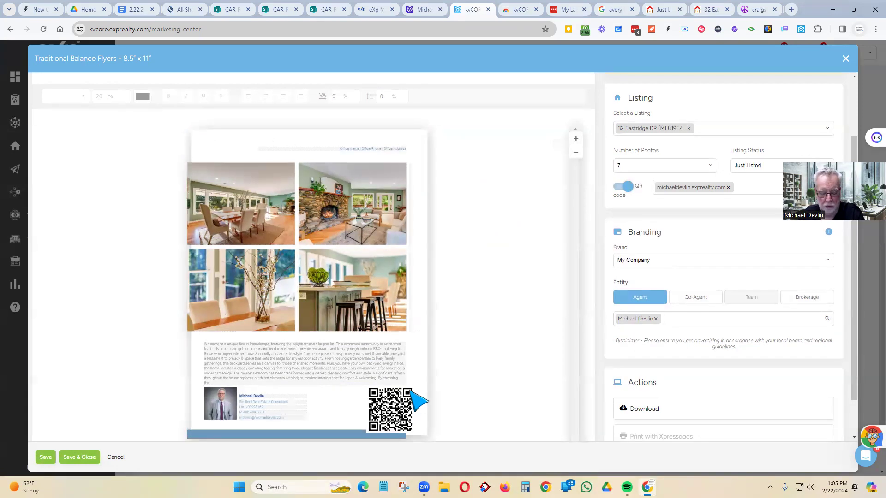
left_click_drag(415, 386, 378, 411)
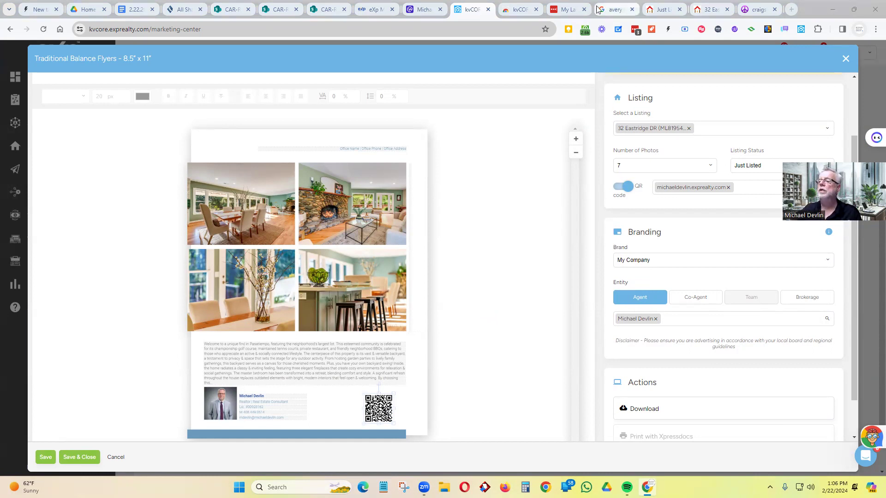
left_click(710, 9)
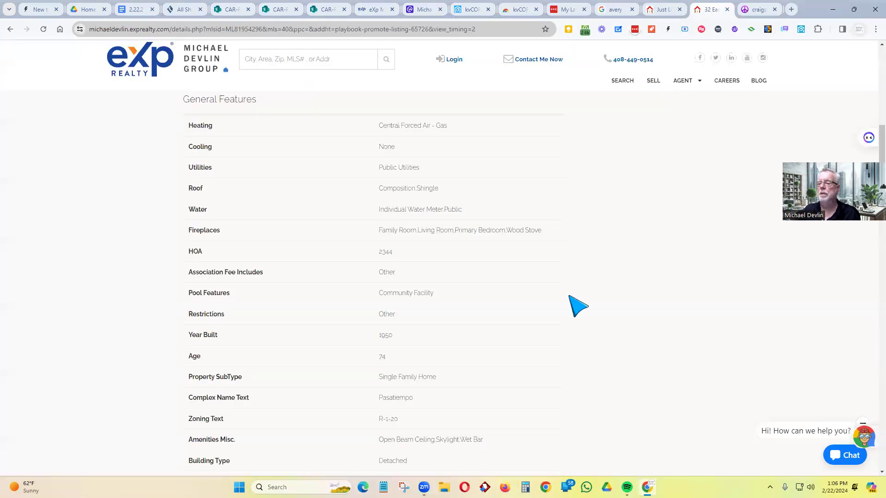
scroll(581, 300, "up", 12)
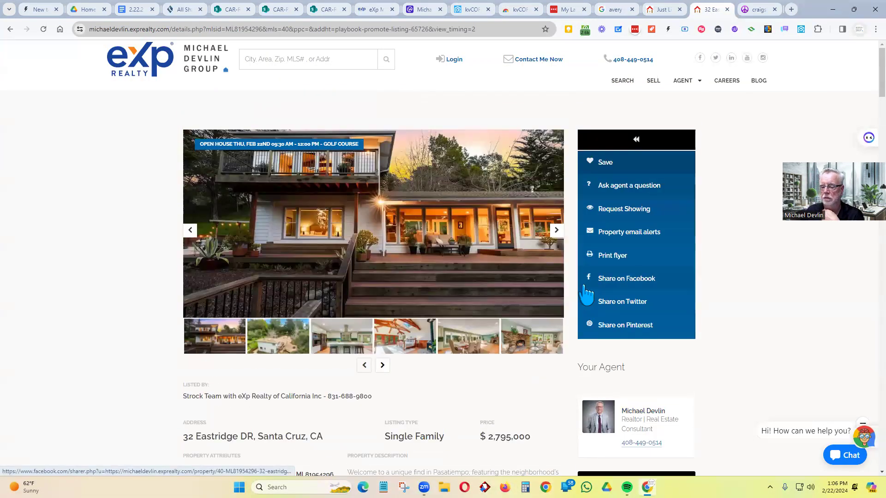
scroll(595, 438, "down", 2)
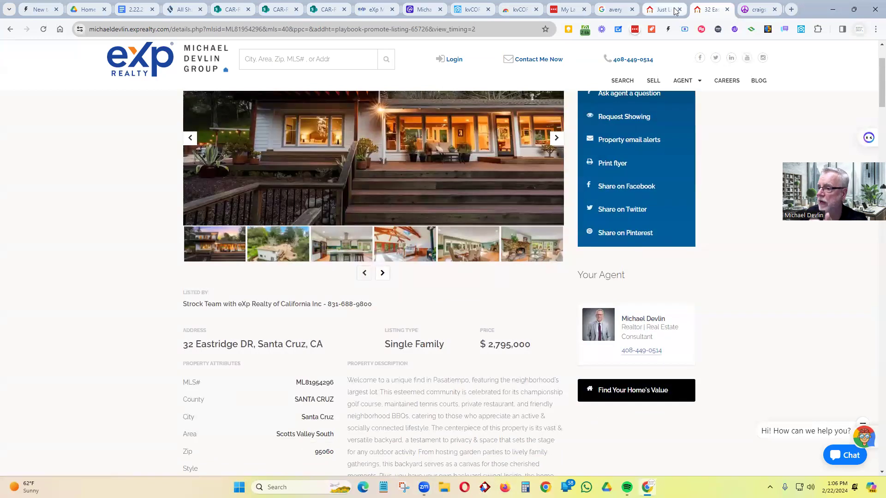
left_click(470, 9)
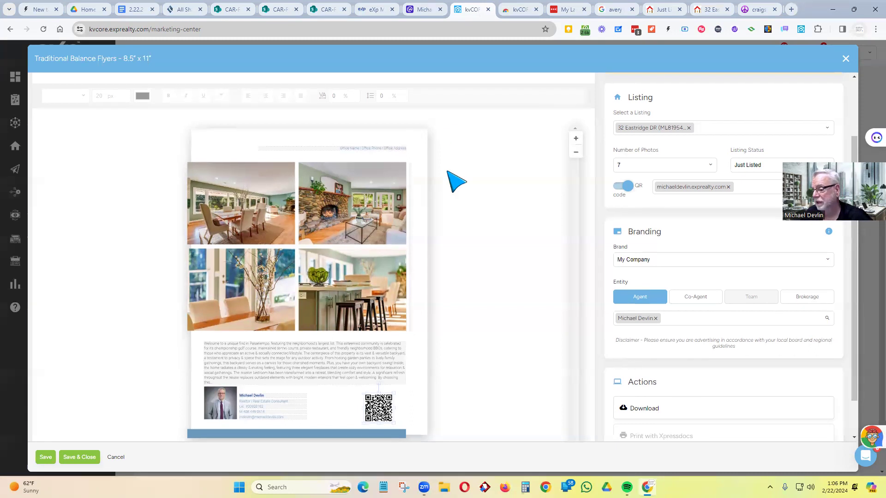
- Save the Traditional Balance flyer and close its editor without discarding changes
scroll(461, 170, "down", 1)
scroll(465, 168, "up", 3)
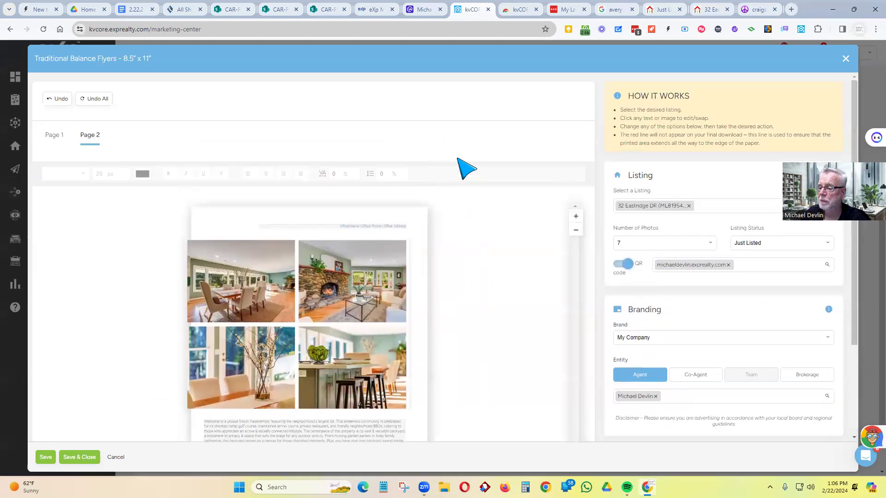
left_click(846, 59)
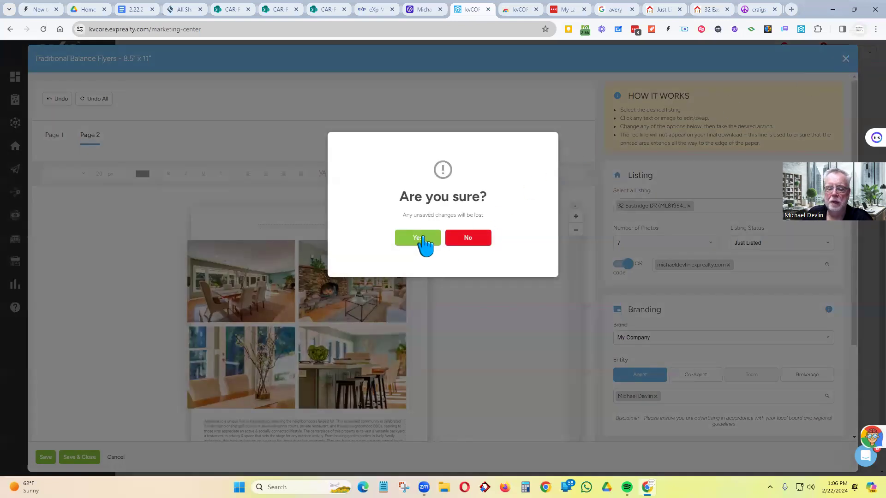
left_click(483, 239)
left_click(81, 459)
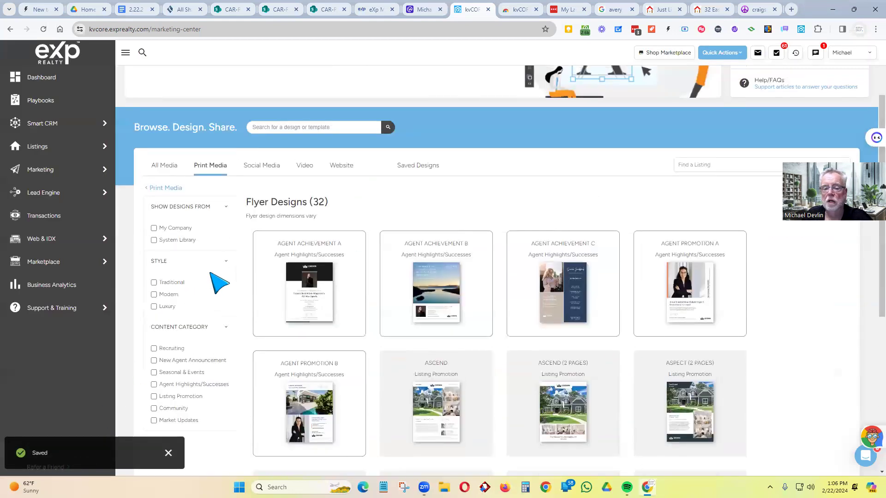
- Load more designs in the Flyer Designs gallery and browse through them
scroll(604, 286, "down", 6)
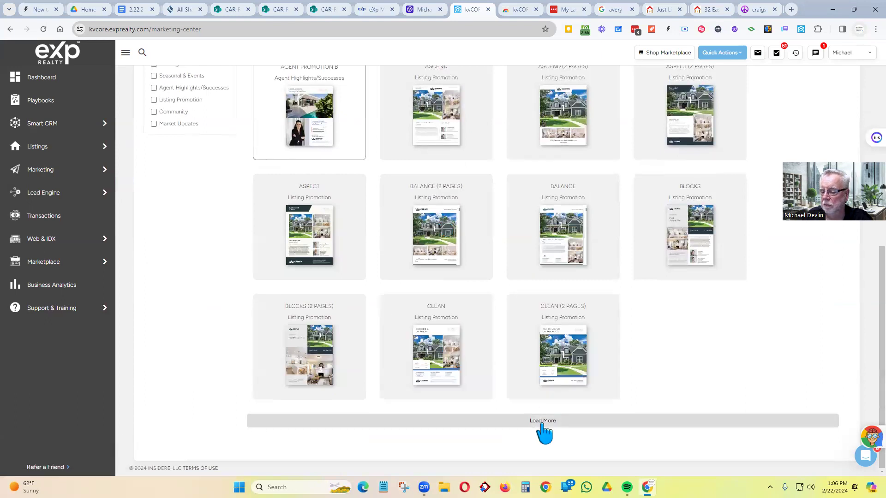
left_click(545, 422)
scroll(555, 376, "down", 4)
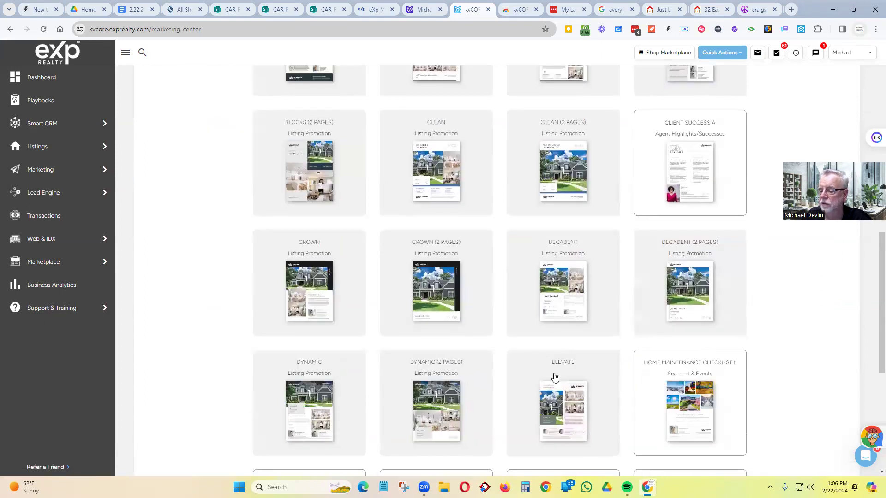
scroll(300, 376, "down", 3)
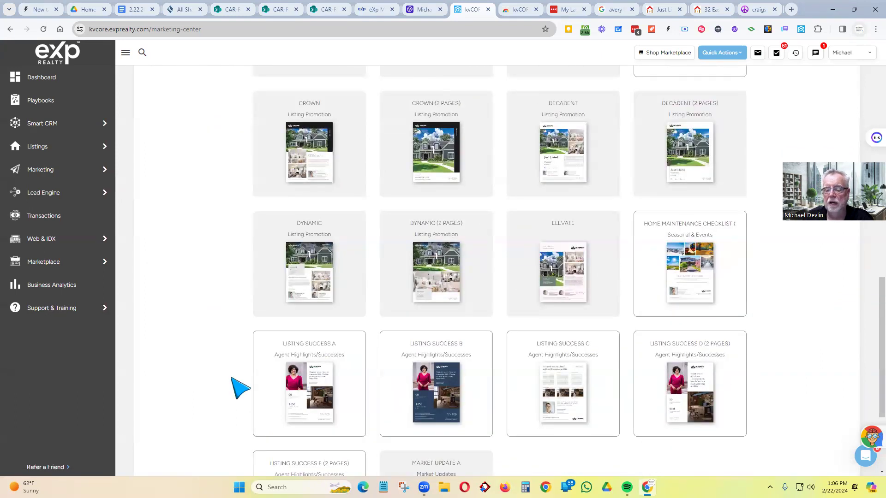
scroll(231, 348, "down", 3)
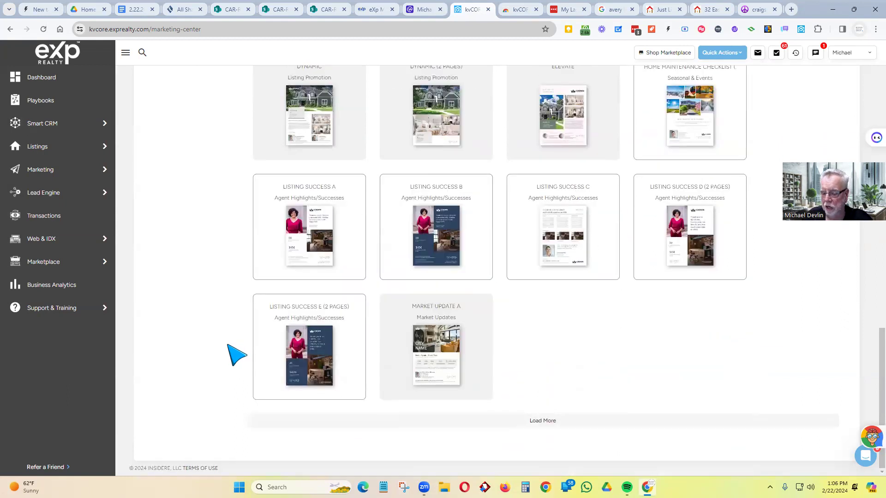
scroll(231, 347, "up", 8)
scroll(240, 356, "up", 10)
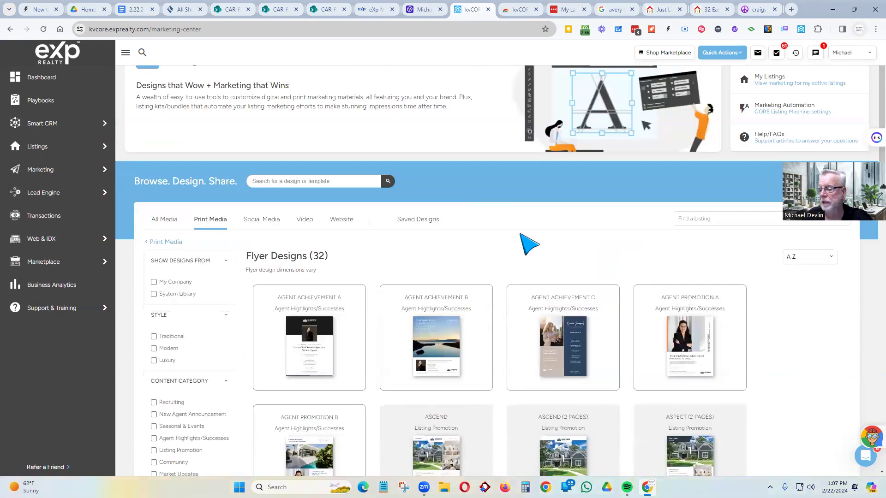
scroll(528, 244, "down", 2)
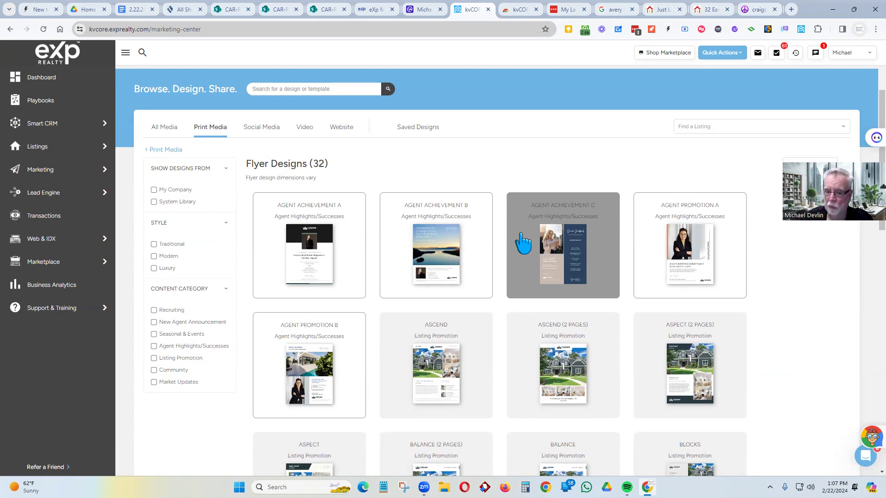
- Browse the Social Media Main Feed, Square and Story rows, then open the Traditional Balance Main Feed design
left_click(262, 128)
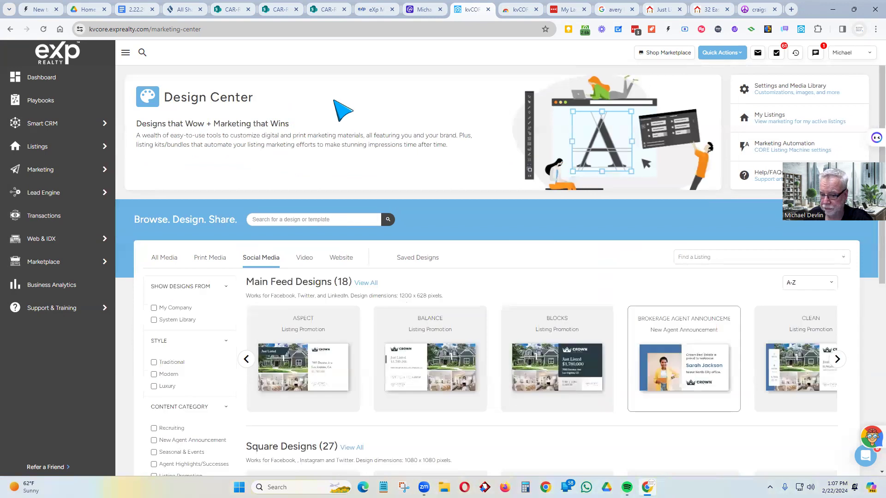
scroll(370, 97, "down", 3)
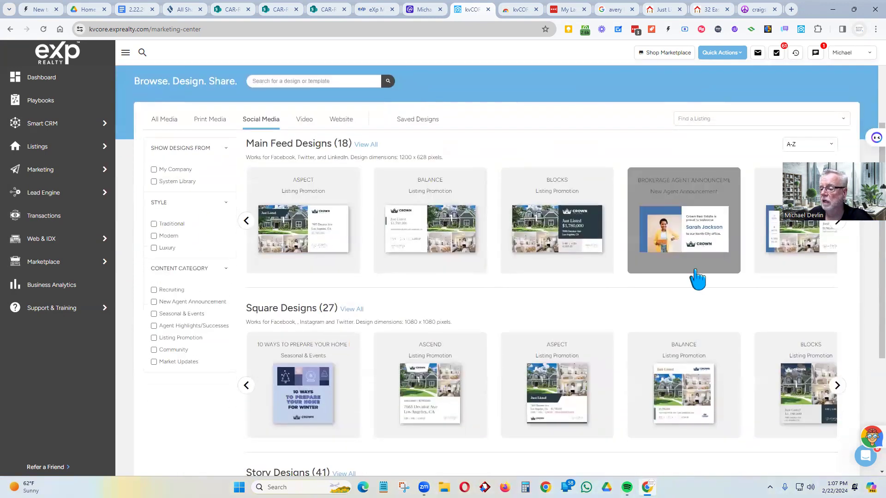
scroll(306, 307, "down", 2)
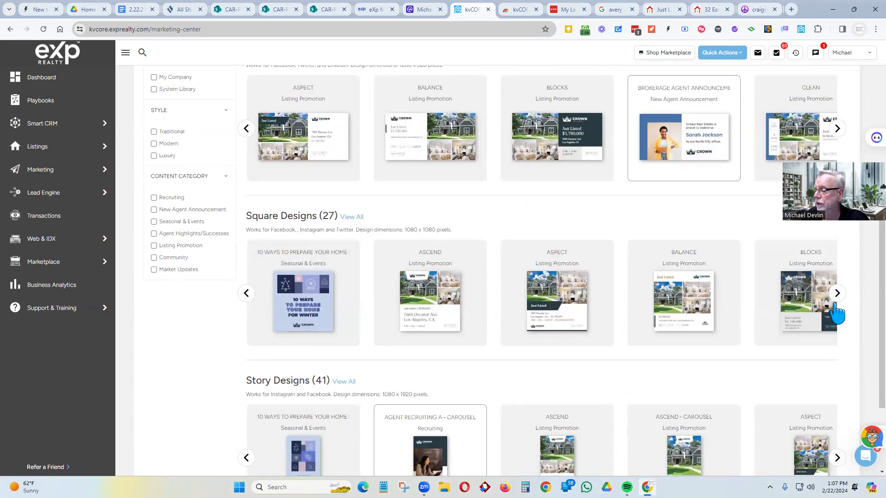
scroll(510, 326, "down", 2)
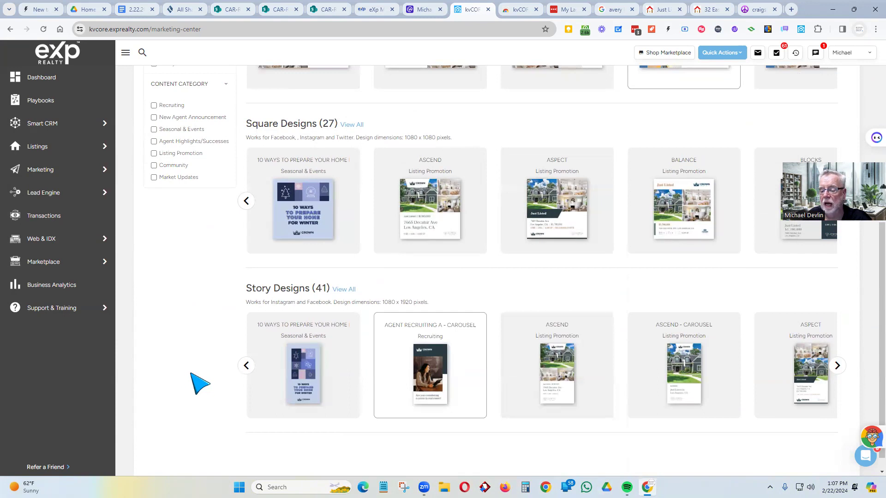
scroll(268, 325, "up", 3)
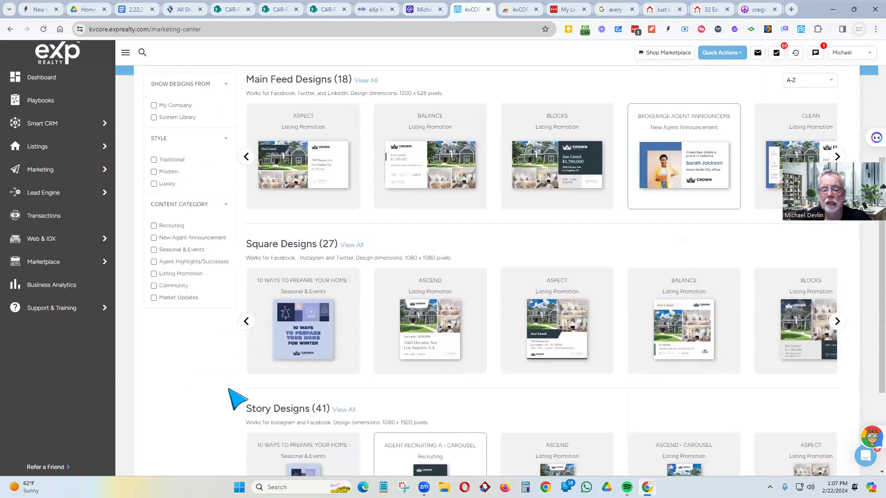
scroll(229, 390, "up", 2)
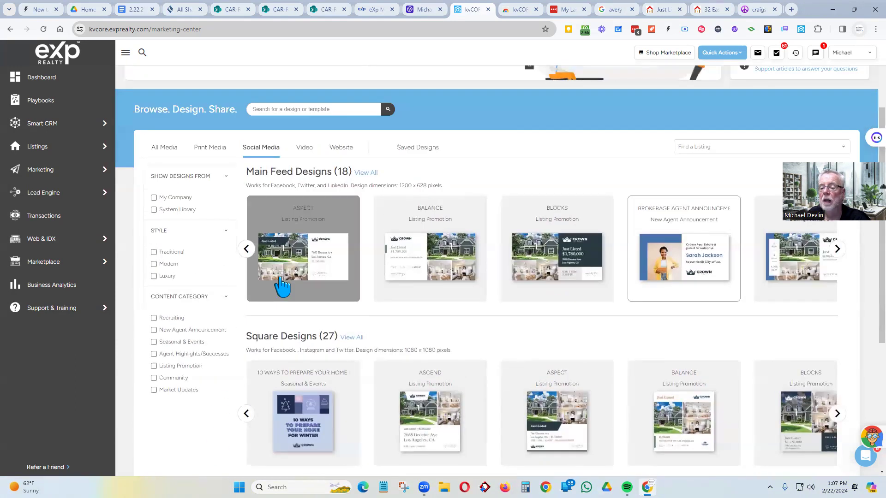
left_click(439, 266)
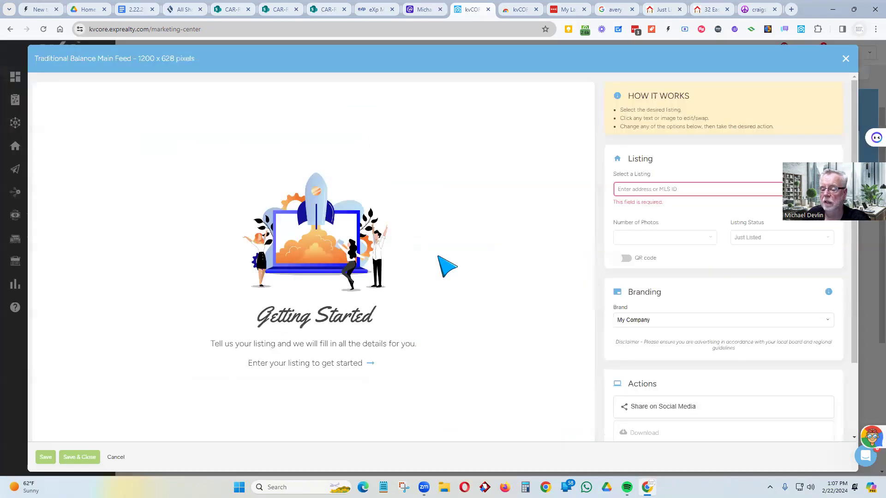
left_click(654, 187)
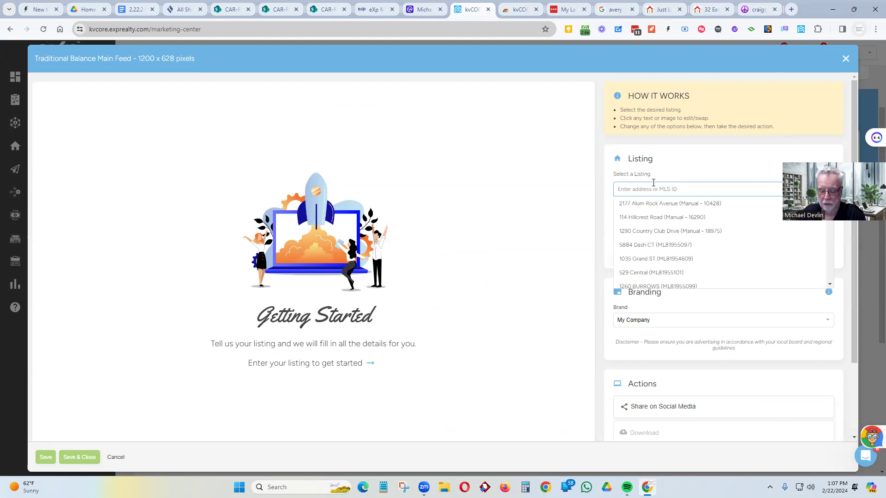
type("32 e")
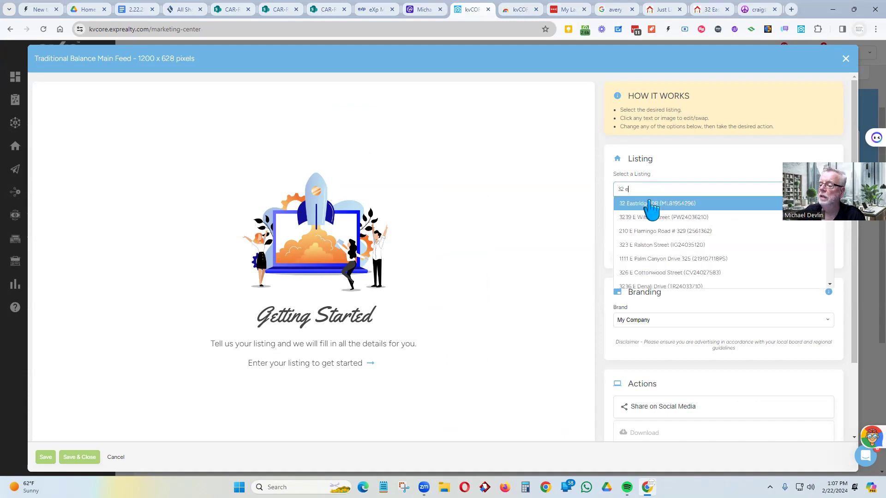
left_click(648, 203)
scroll(556, 274, "down", 3)
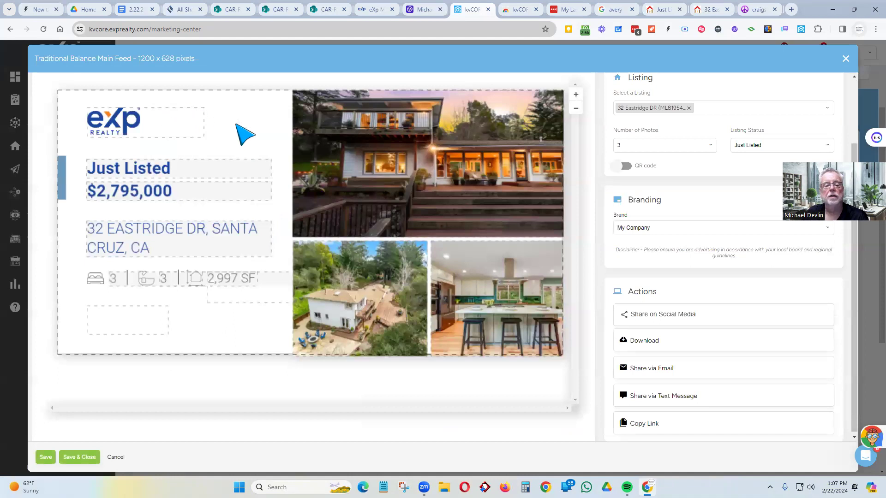
- Copy the Main Feed post's share link and load it in a new browser tab
scroll(235, 320, "down", 2)
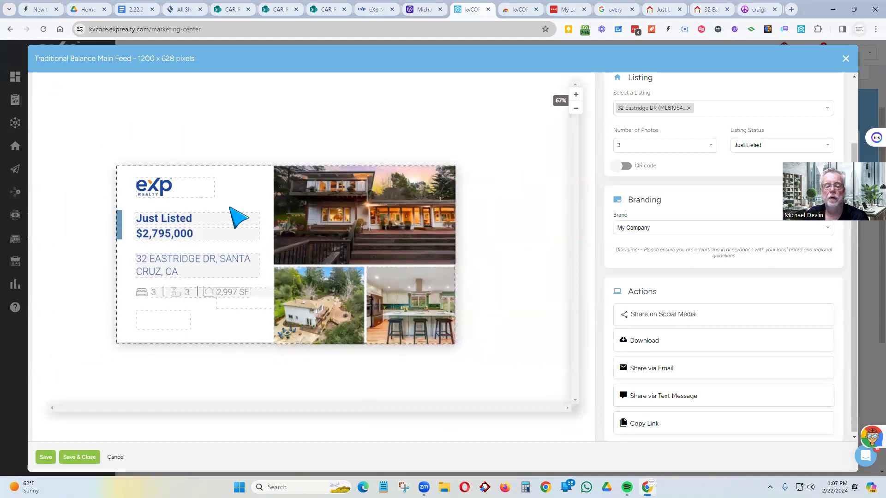
scroll(229, 207, "down", 1)
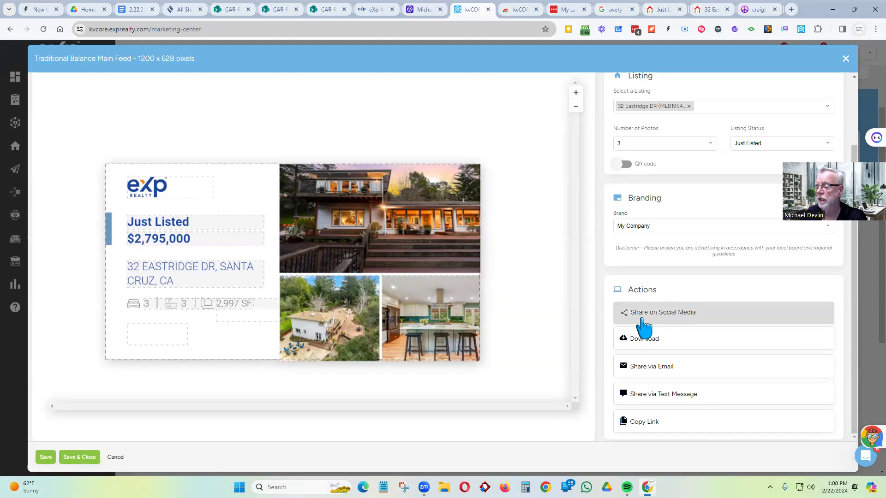
left_click(644, 420)
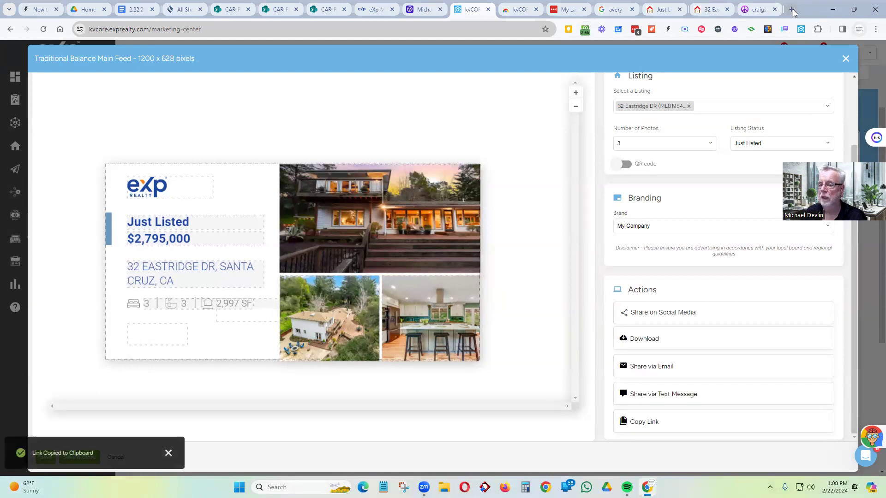
left_click(791, 9)
key("ctrl+v")
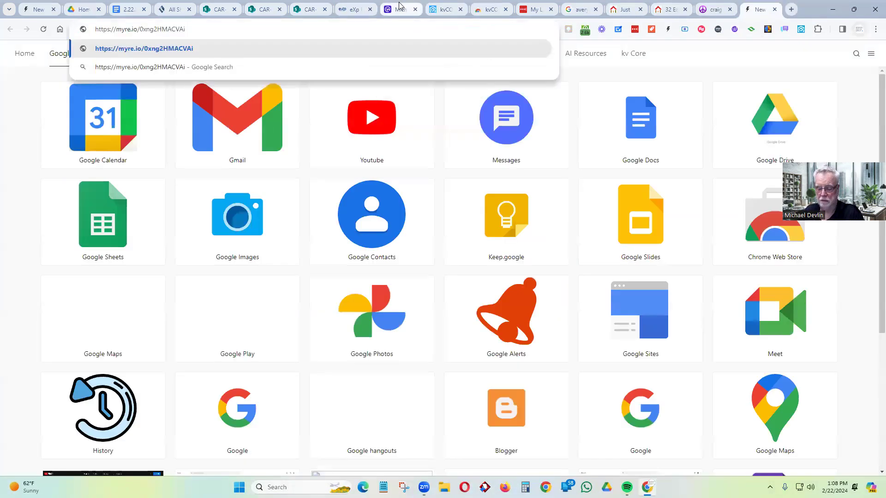
key("Return")
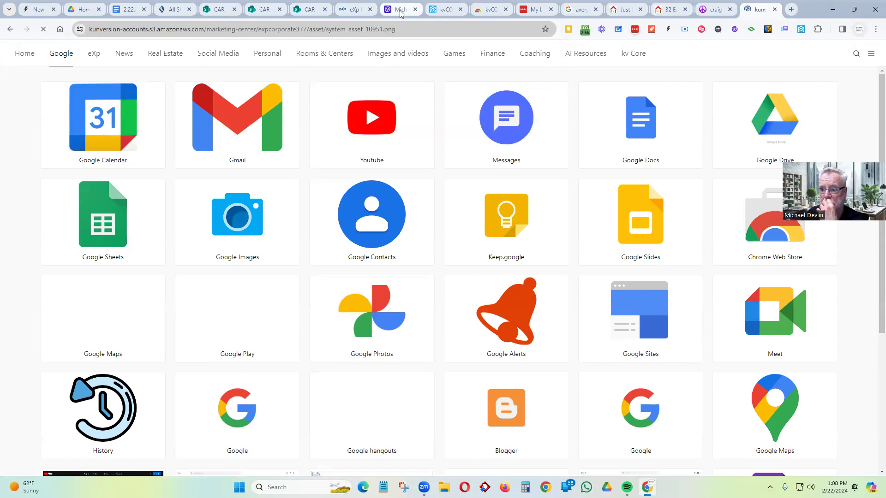
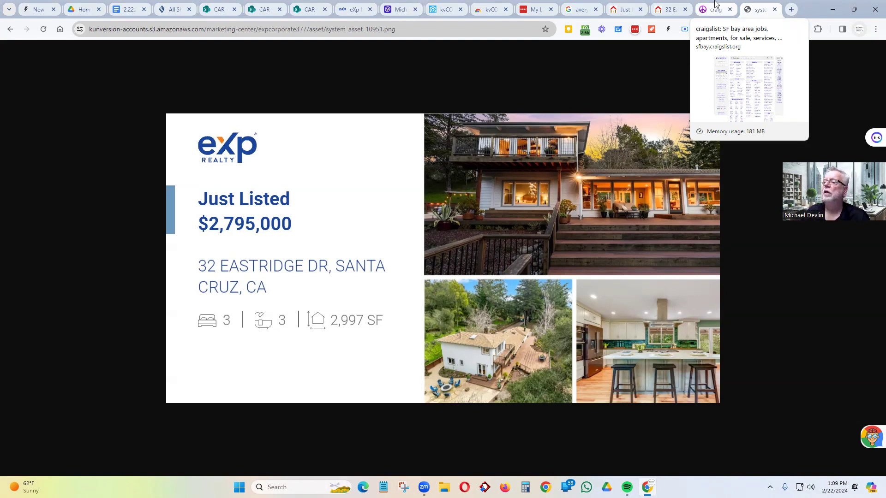
left_click(442, 11)
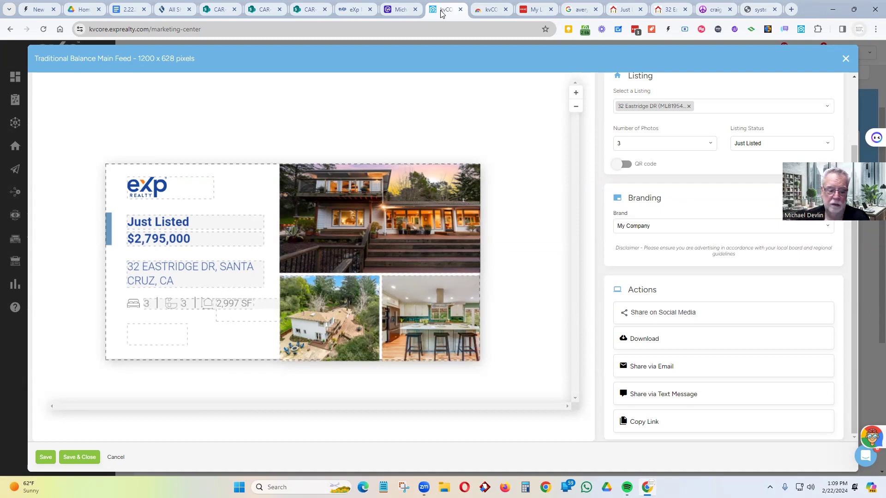
left_click(84, 458)
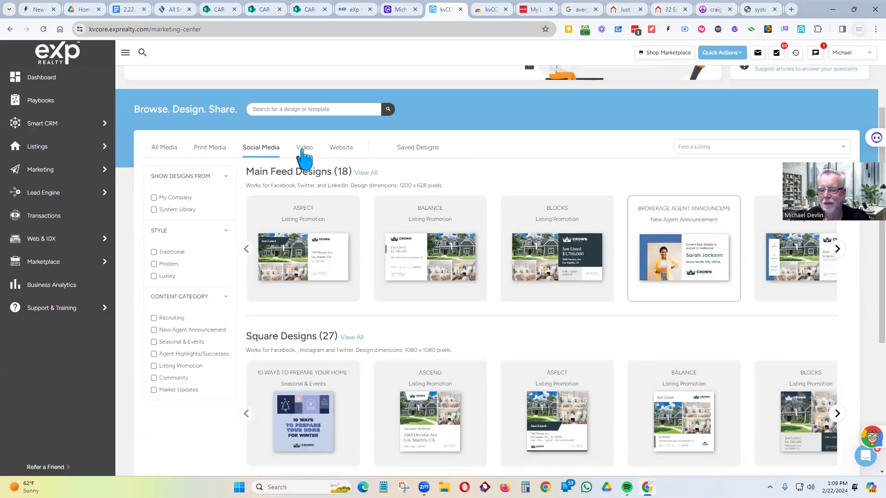
- Open the Video design templates and launch the listing video maker's listing selector
left_click(304, 153)
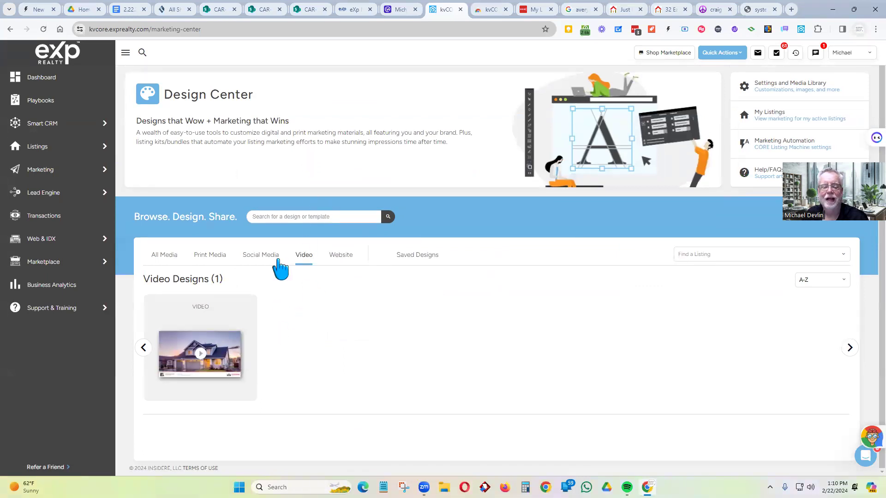
left_click(200, 352)
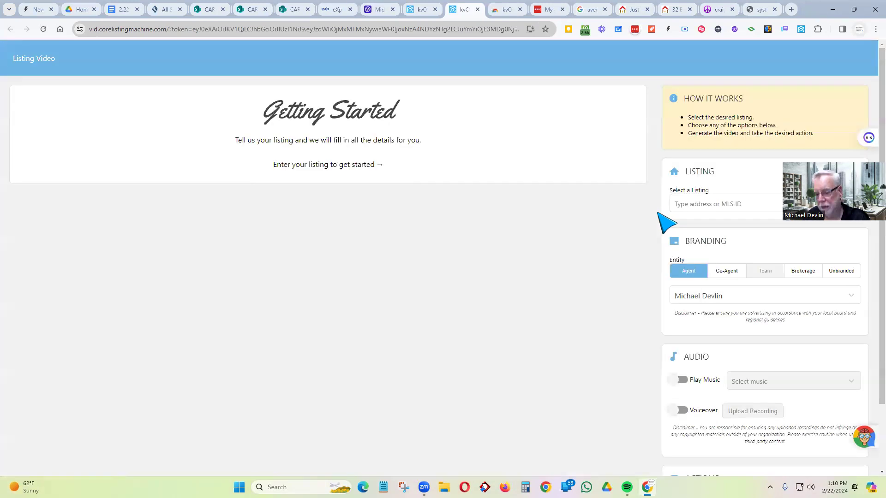
left_click(687, 205)
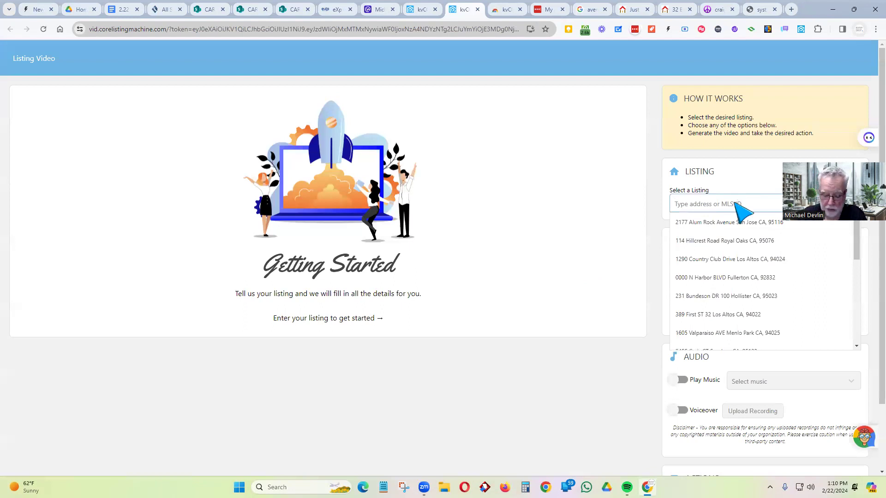
type("32")
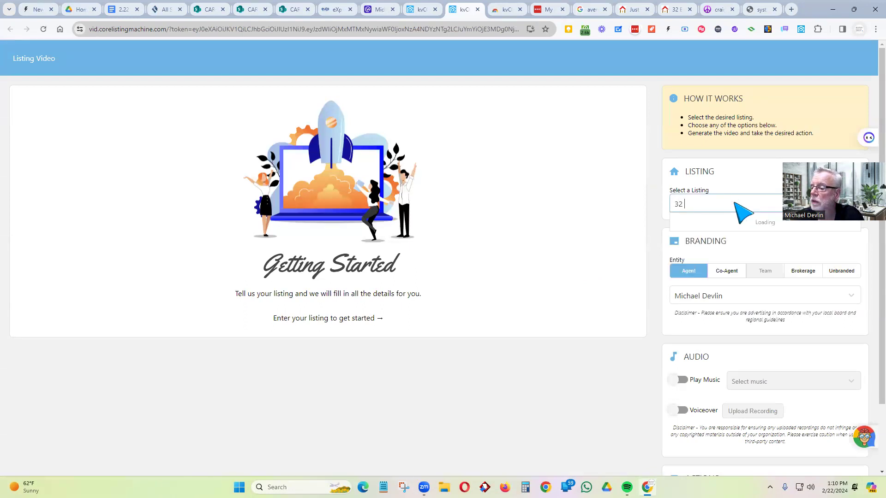
type(" e")
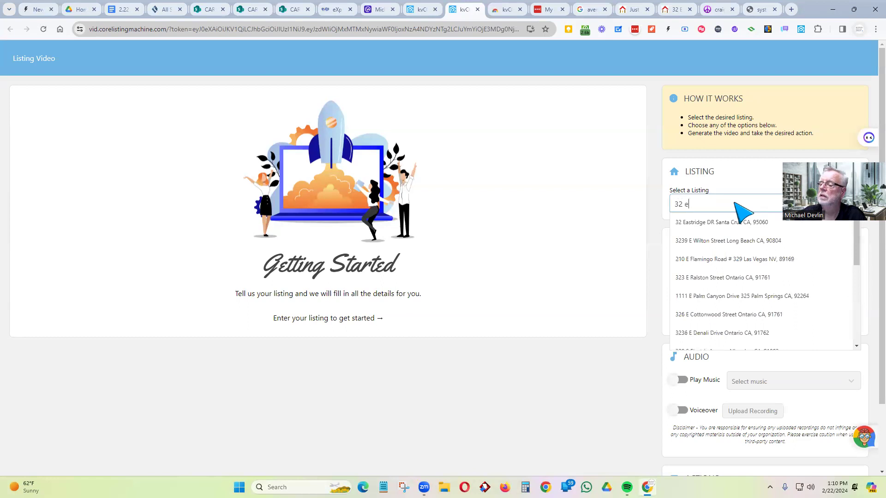
left_click(705, 227)
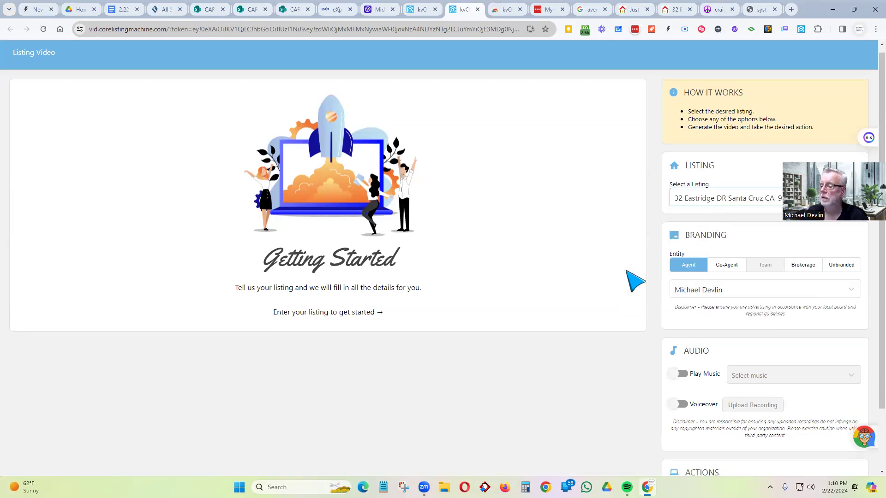
scroll(635, 279, "down", 1)
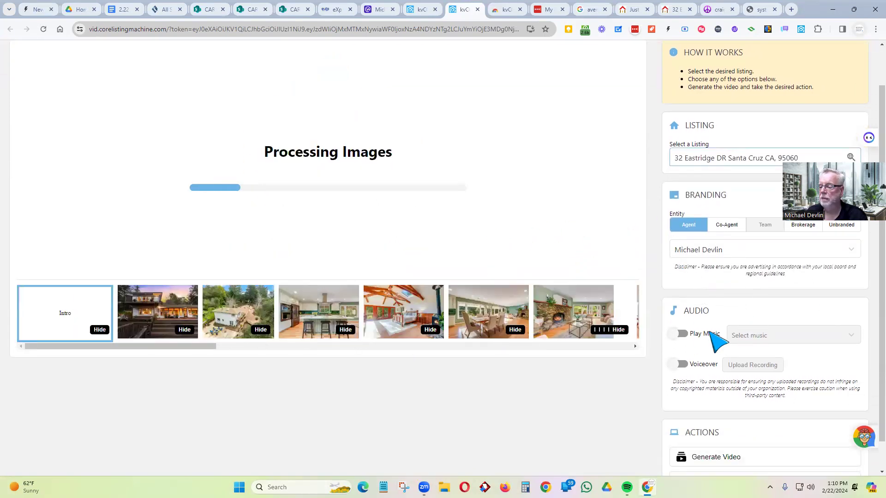
left_click(683, 334)
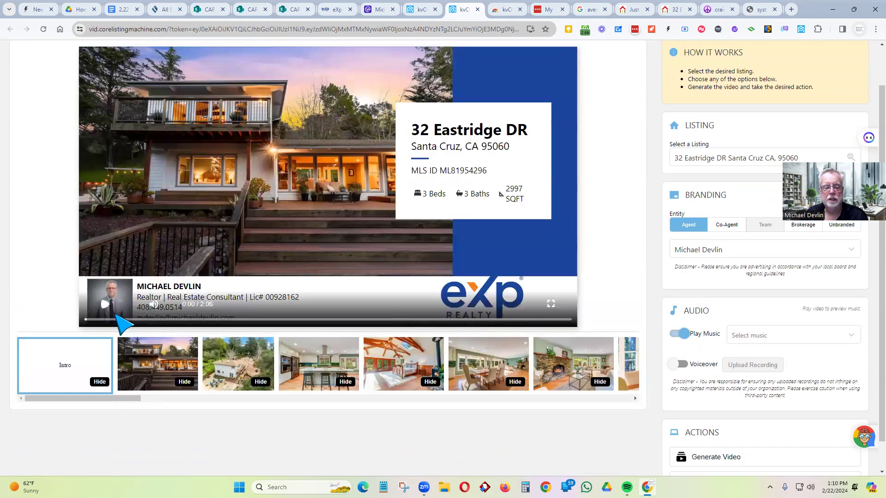
left_click(106, 305)
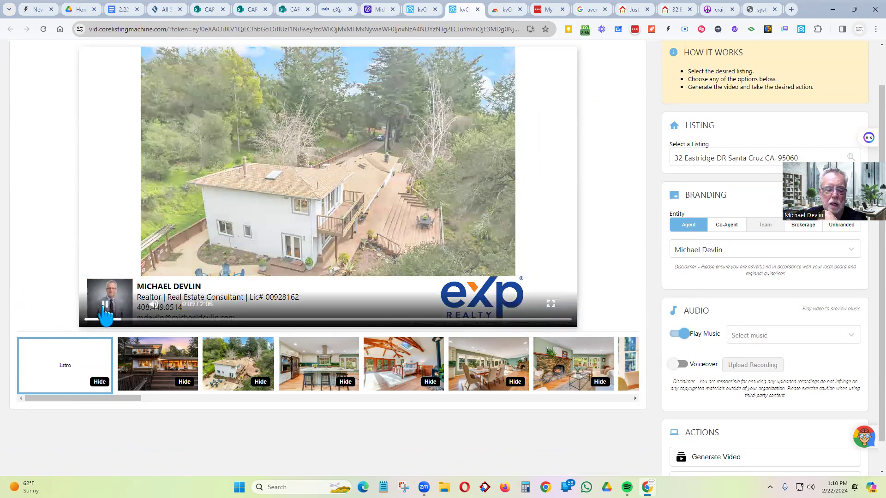
- Set Fire Dancer as the background music and preview the video from the intro
left_click_drag(123, 319, 87, 319)
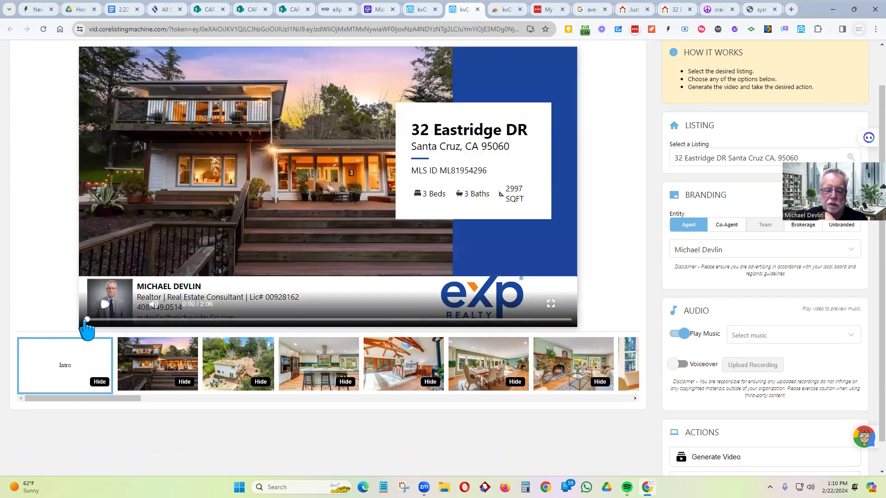
left_click(768, 337)
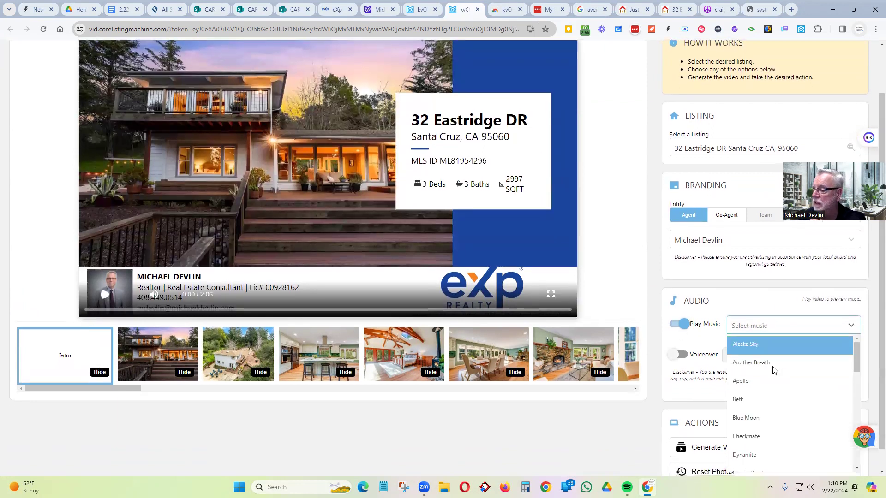
scroll(791, 395, "down", 3)
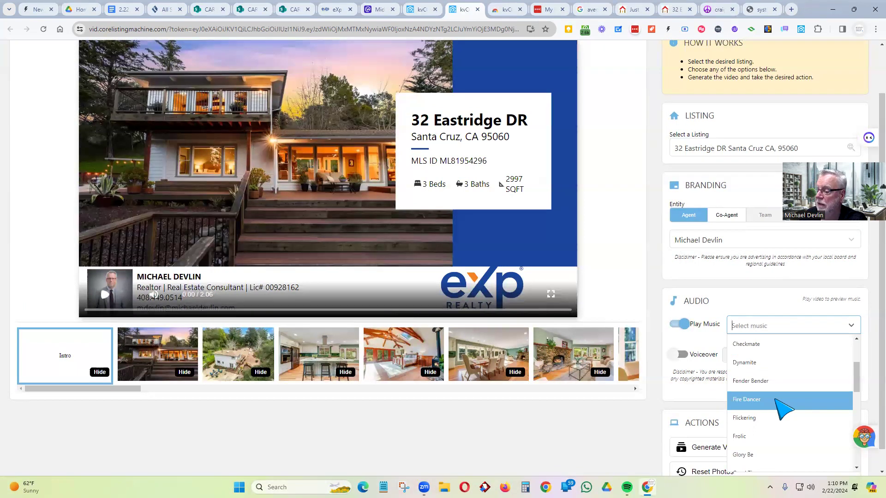
left_click(784, 409)
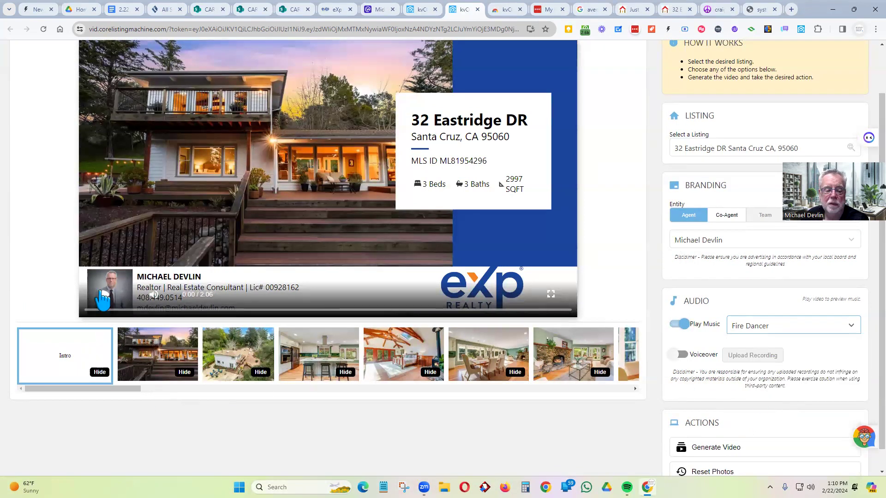
left_click(104, 295)
left_click(107, 301)
- Switch the background music to Blue Moon and preview the video again
left_click(755, 328)
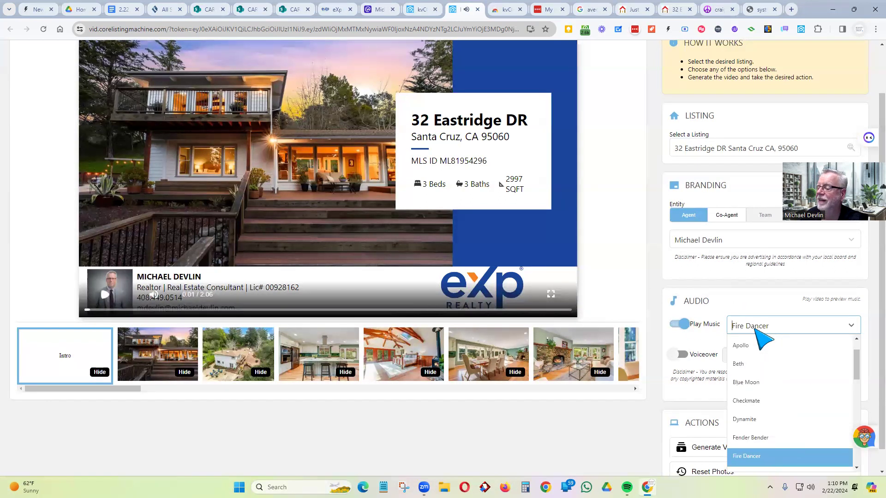
left_click(780, 384)
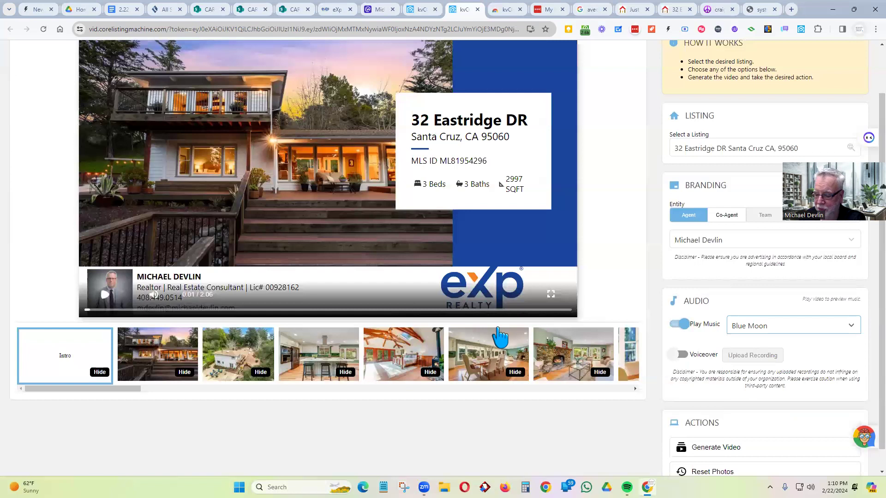
left_click(107, 300)
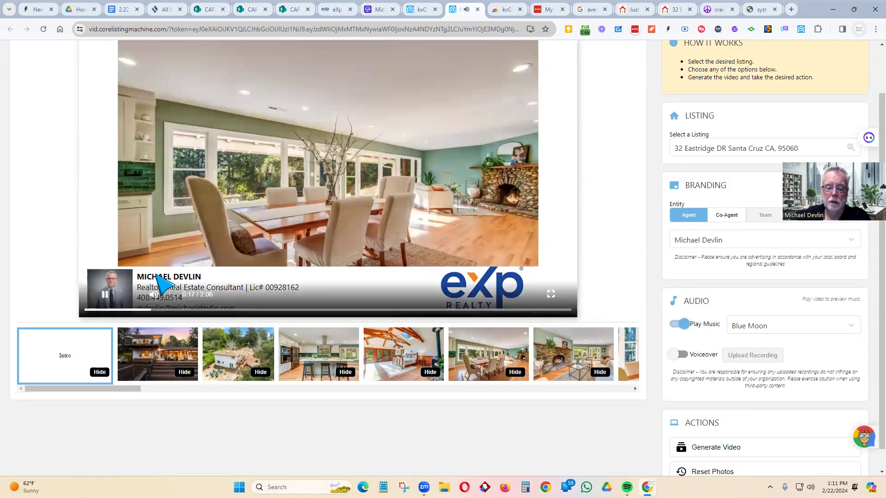
left_click(105, 297)
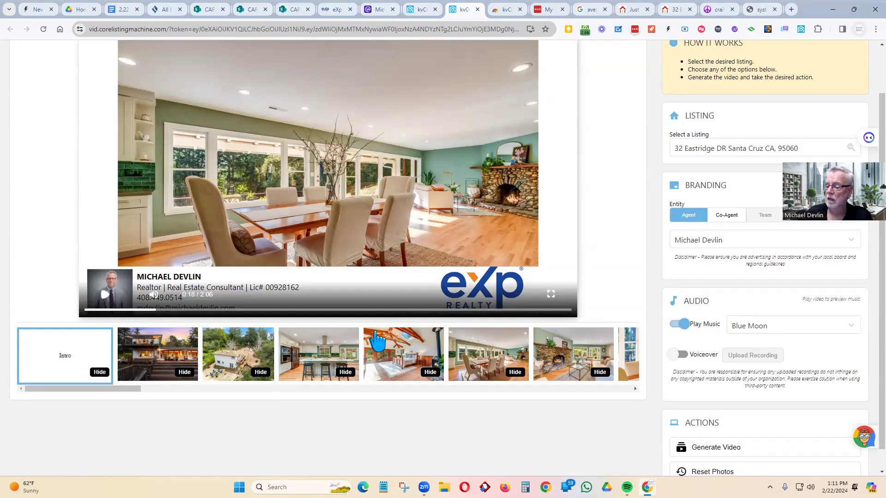
scroll(696, 300, "down", 1)
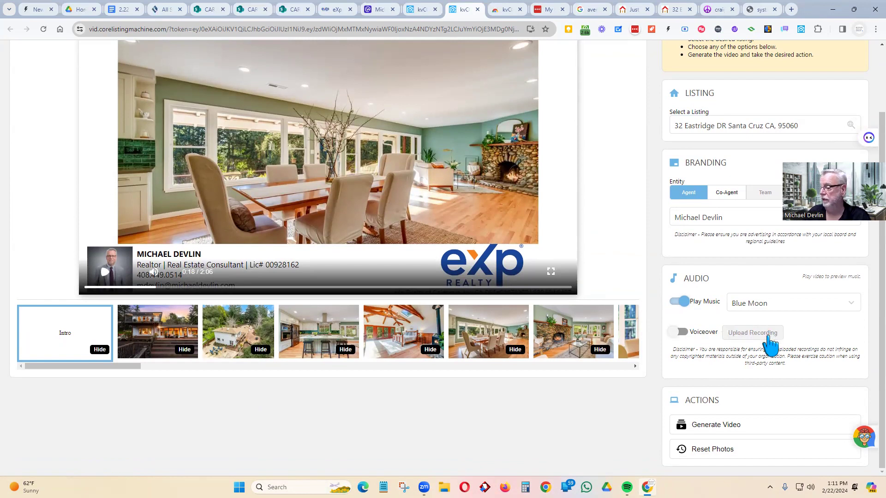
- Generate the Blue Moon listing video and close the Processing Your Video dialog
left_click(728, 429)
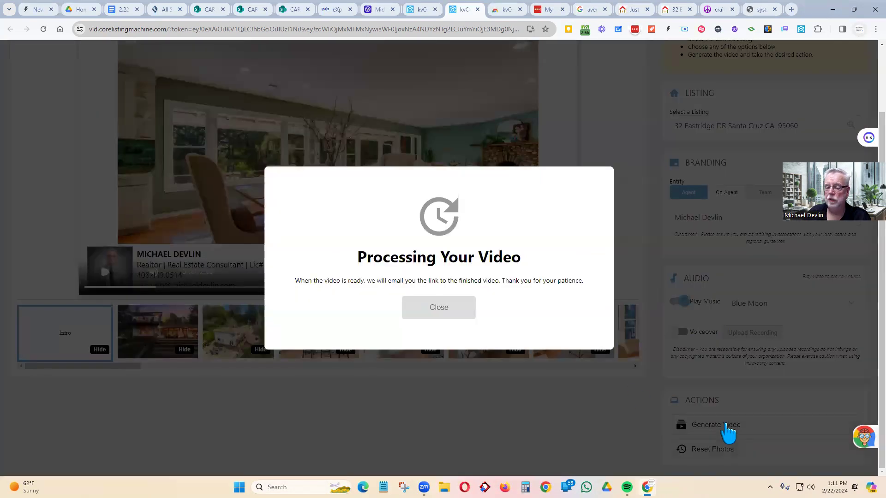
left_click(429, 308)
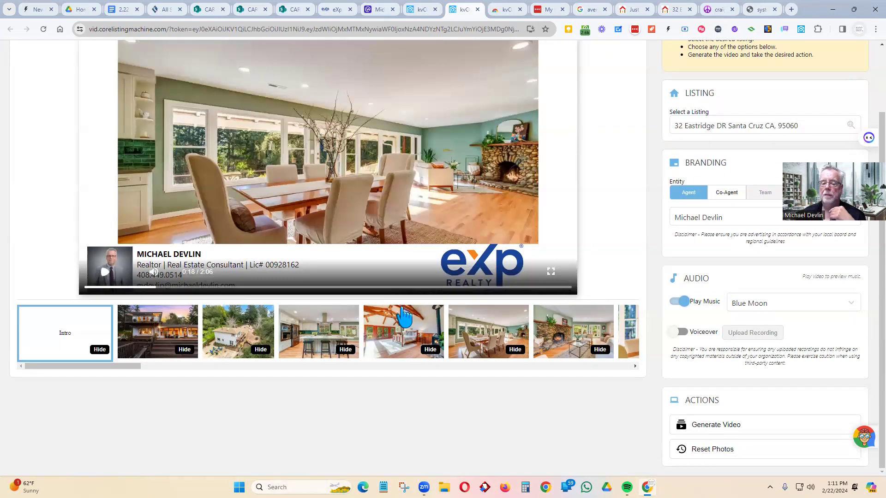
scroll(293, 258, "up", 2)
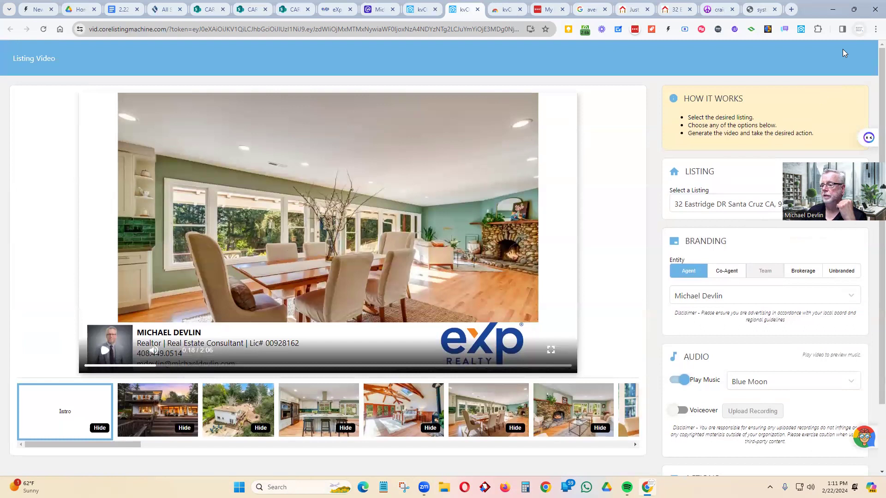
left_click(423, 9)
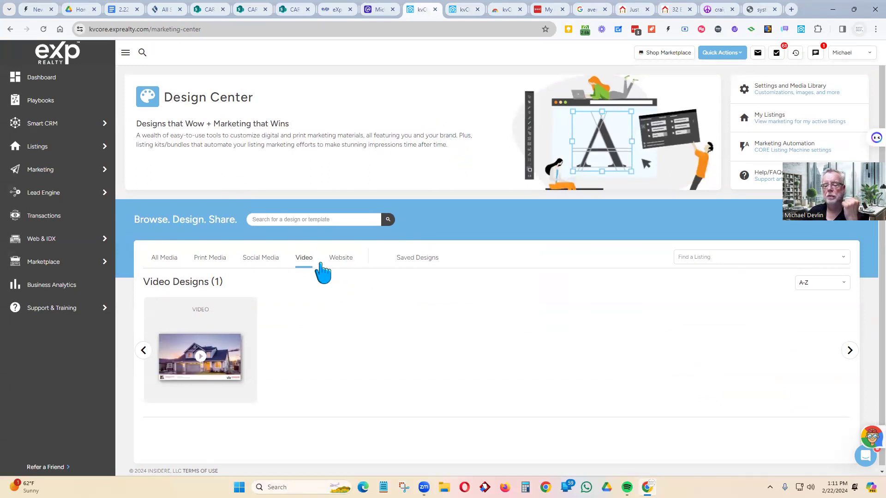
left_click(343, 259)
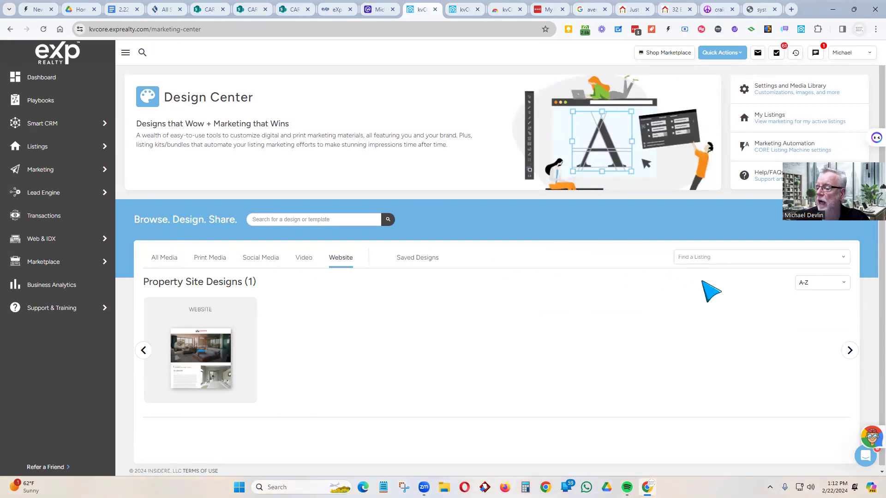
left_click(703, 257)
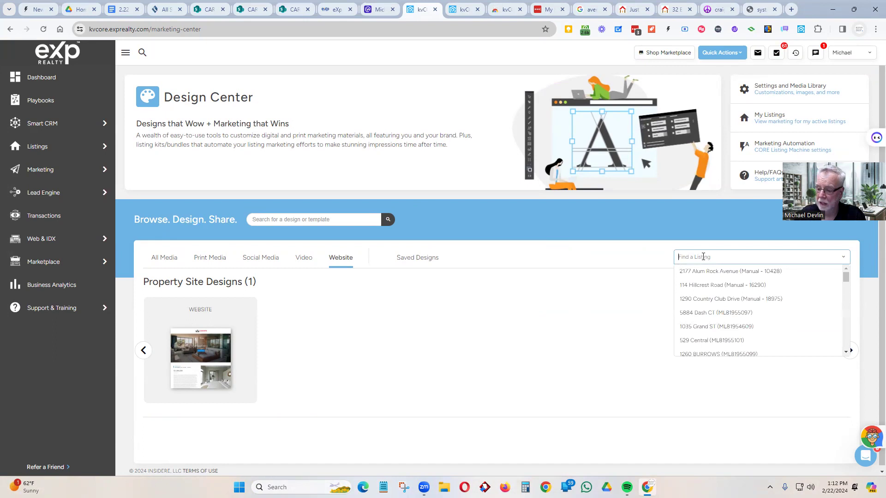
type("32 e")
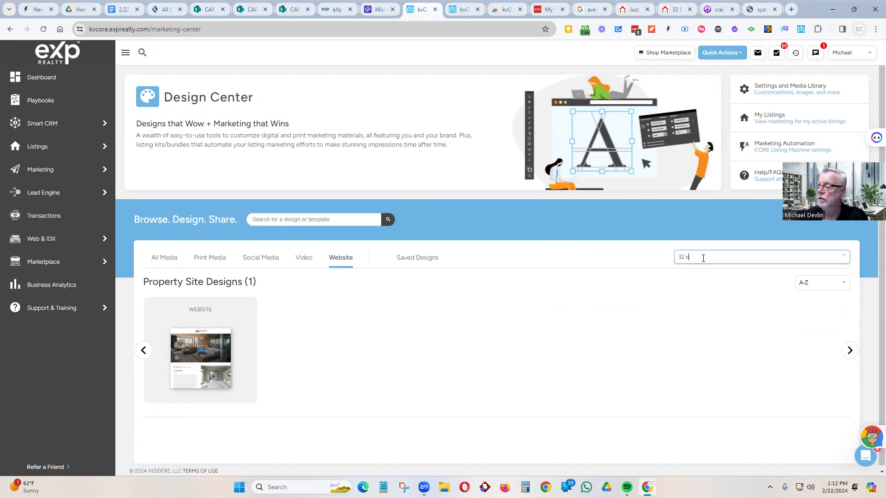
left_click(702, 279)
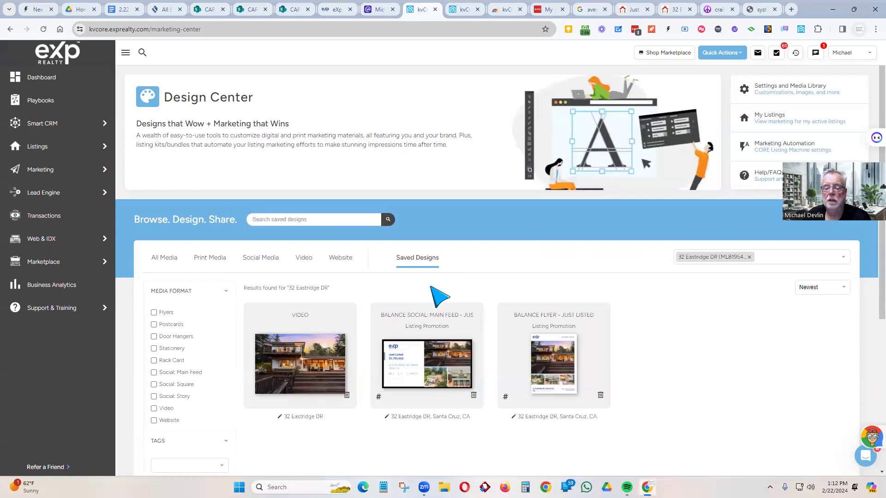
scroll(706, 320, "down", 1)
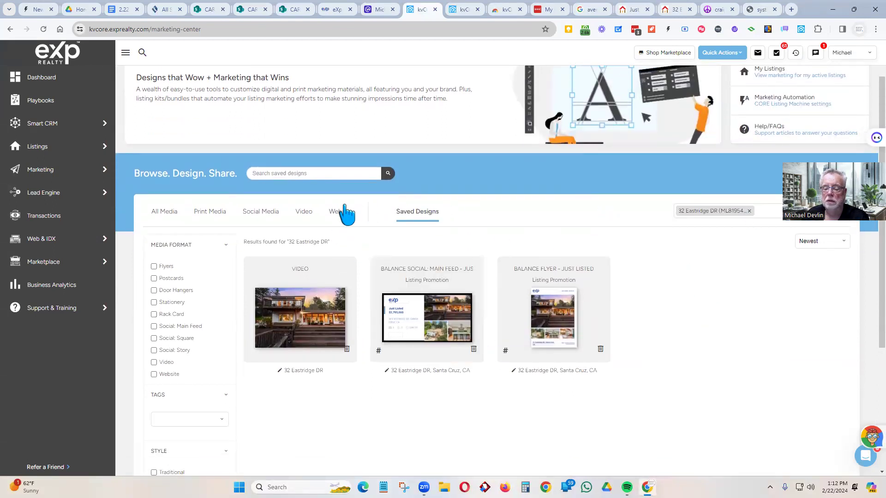
left_click(333, 215)
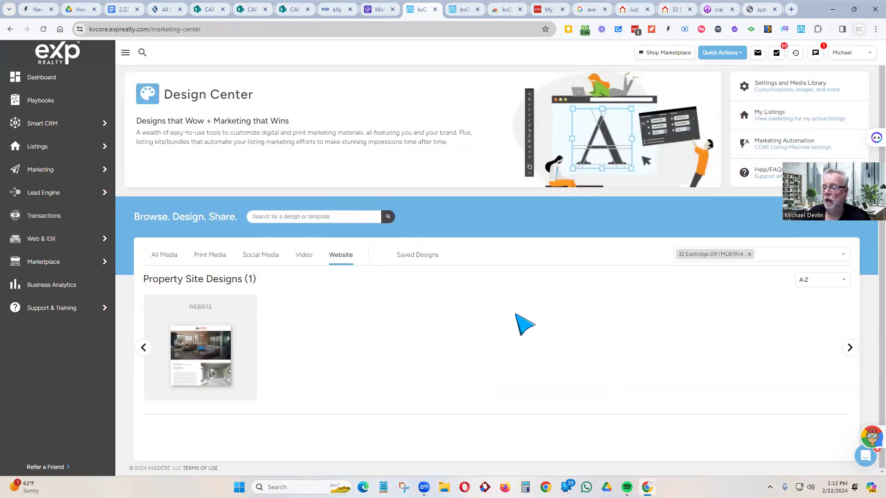
left_click(217, 356)
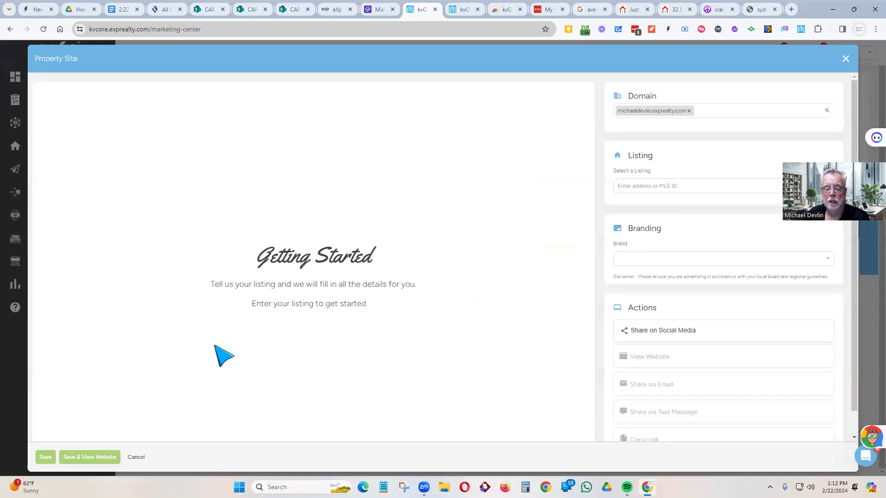
left_click(677, 186)
type("32")
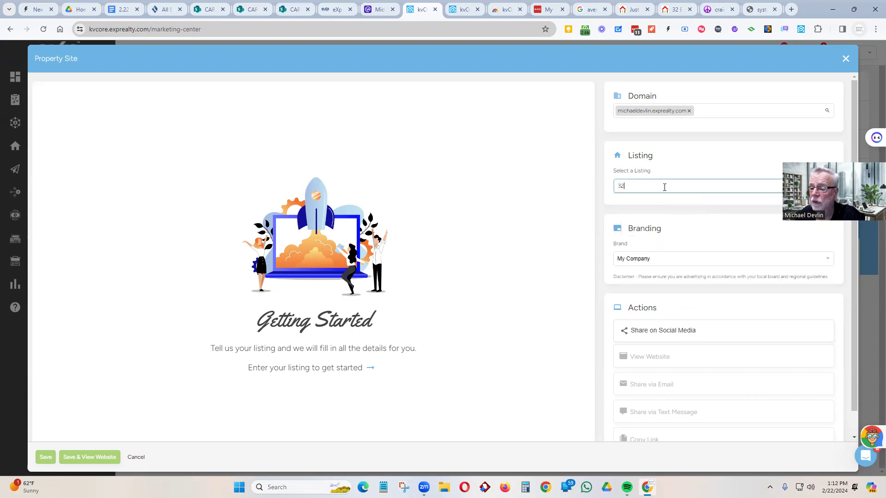
type(" e")
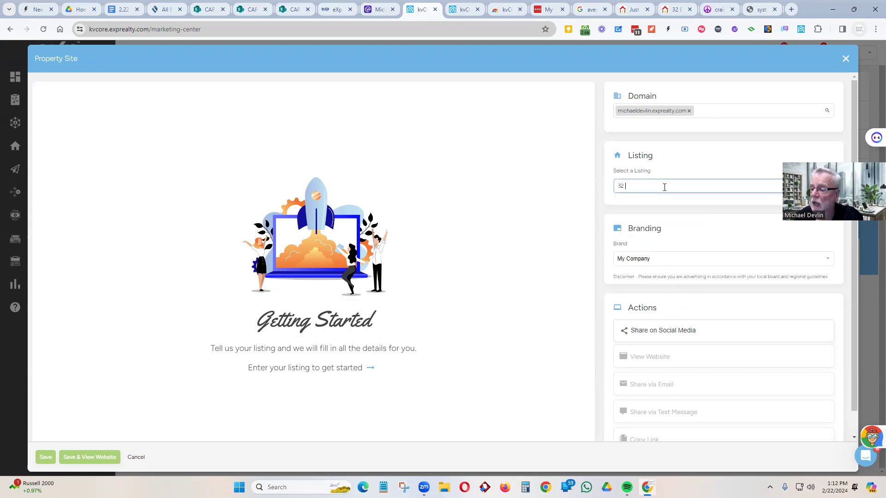
left_click(654, 203)
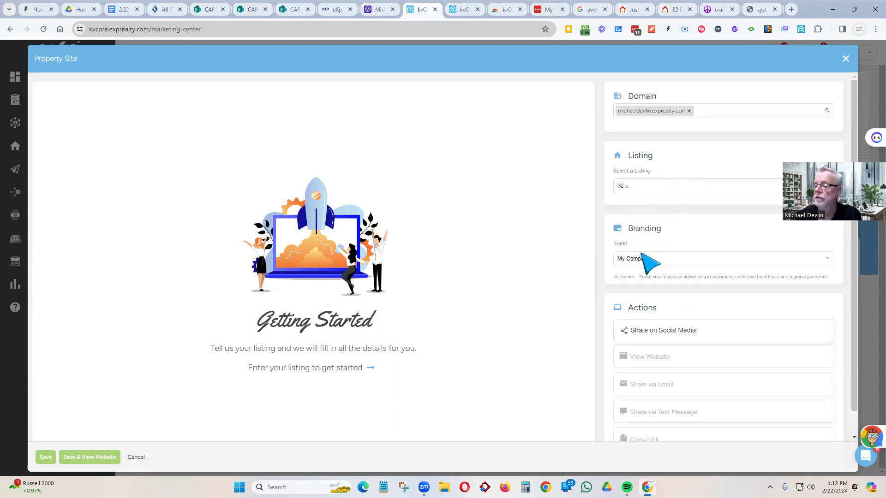
left_click(646, 183)
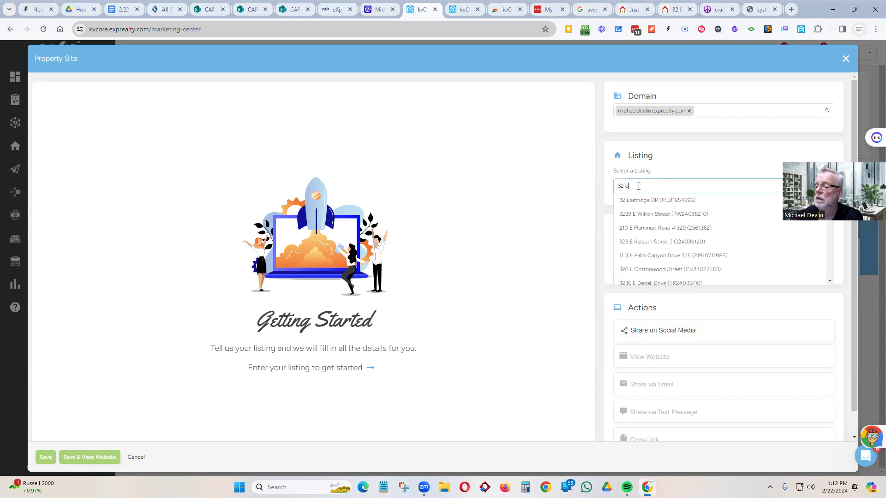
left_click(640, 202)
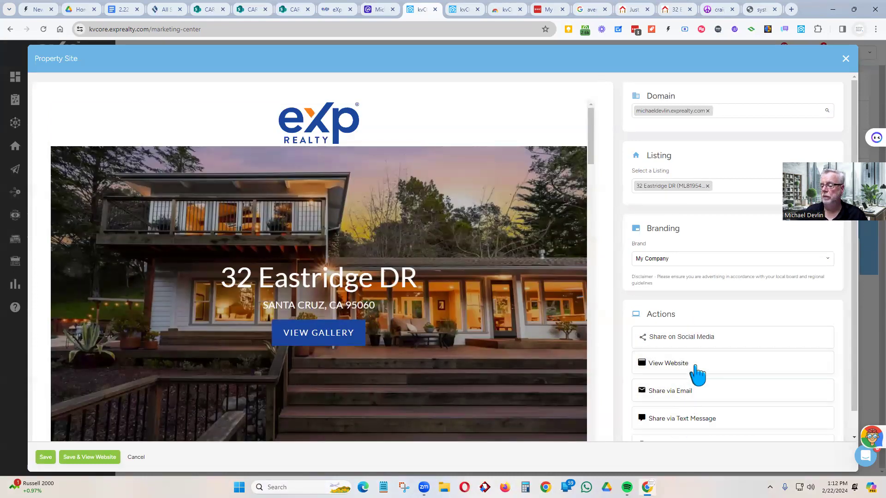
scroll(696, 369, "down", 1)
left_click(668, 338)
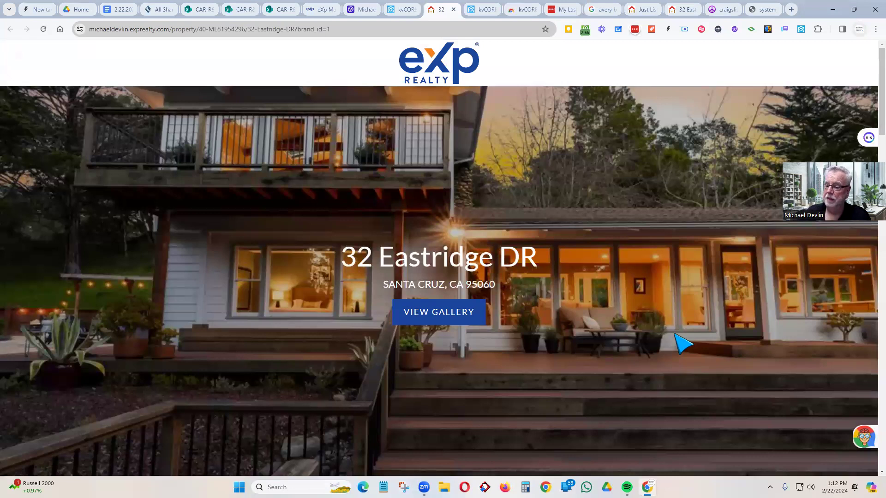
scroll(489, 341, "down", 4)
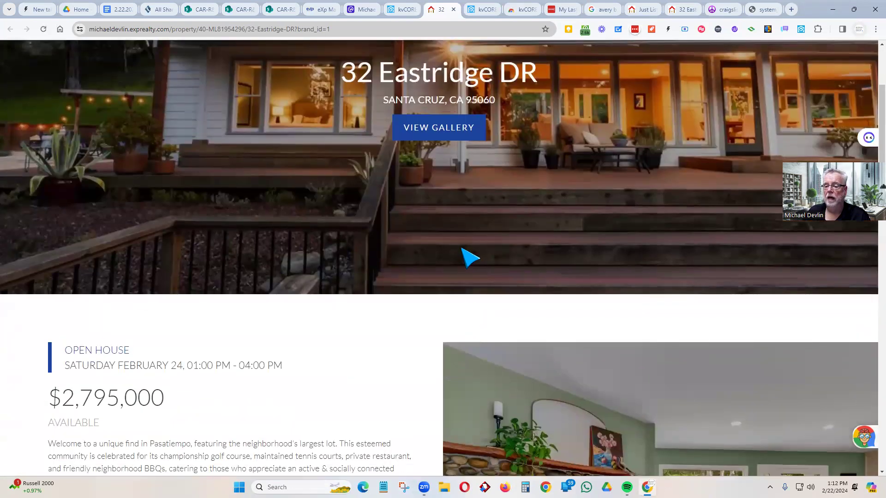
scroll(457, 286, "up", 3)
scroll(452, 275, "down", 7)
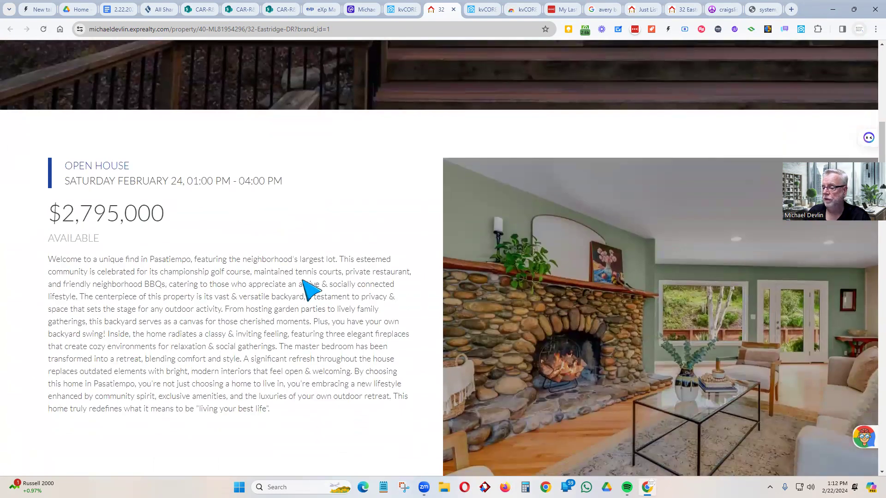
scroll(303, 282, "down", 8)
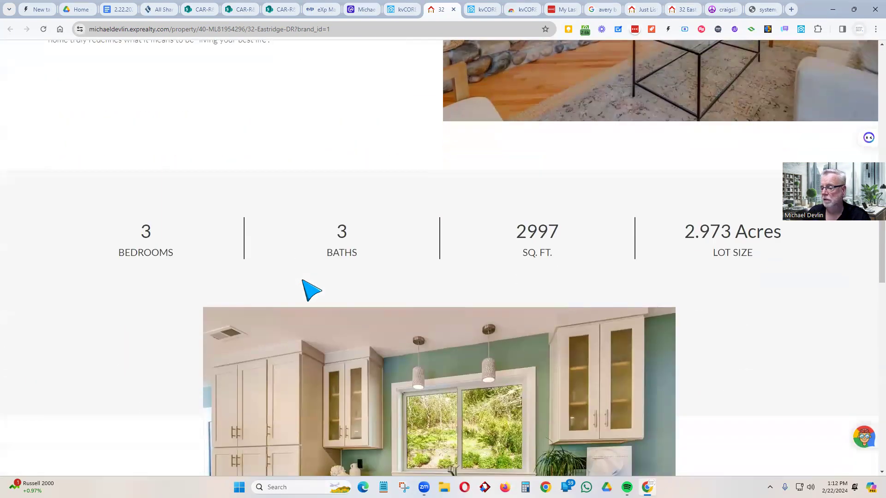
scroll(312, 291, "down", 11)
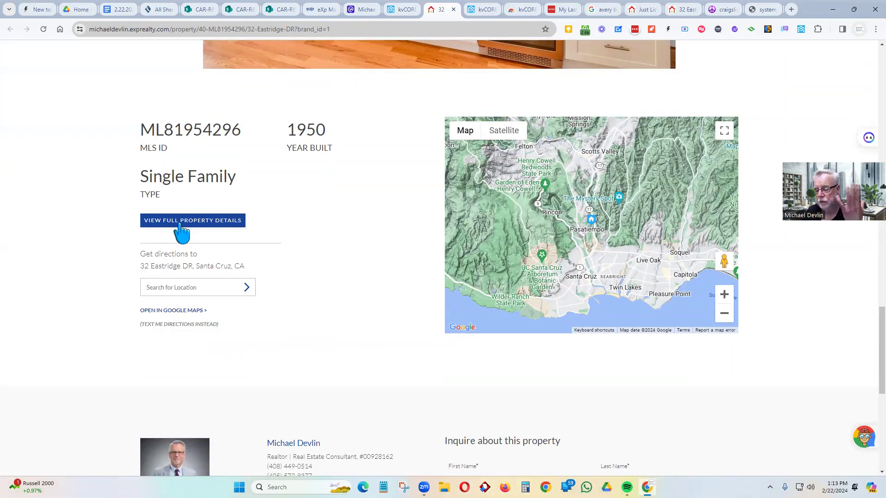
scroll(300, 285, "down", 7)
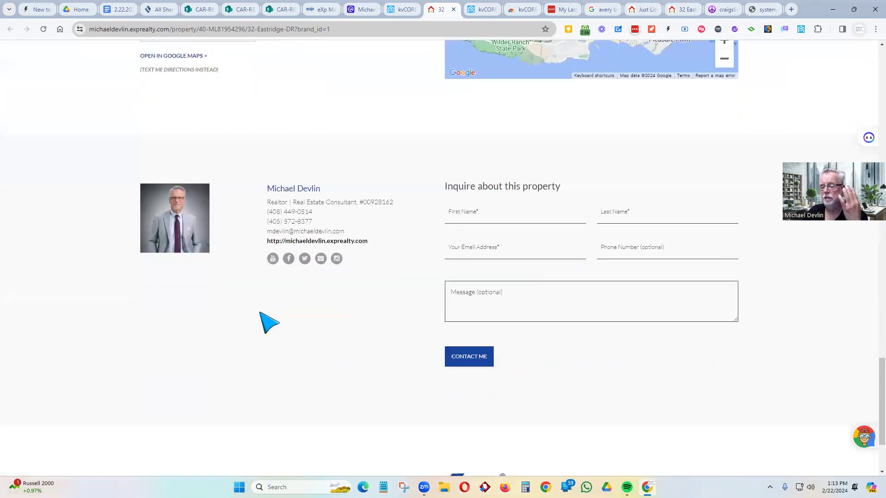
scroll(268, 323, "up", 11)
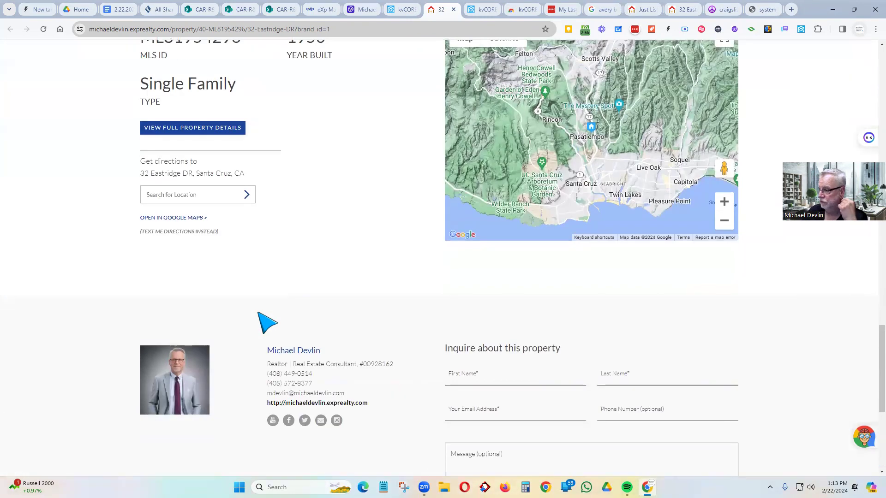
scroll(268, 323, "up", 15)
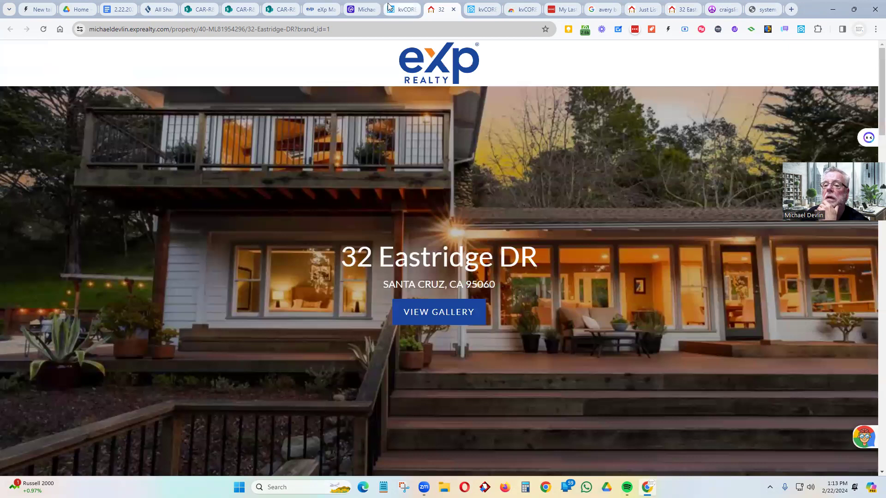
left_click(400, 9)
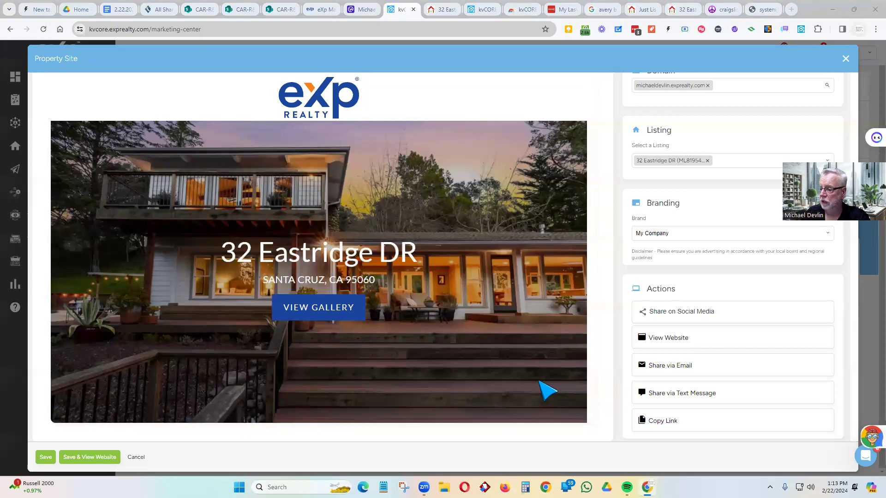
scroll(496, 124, "up", 1)
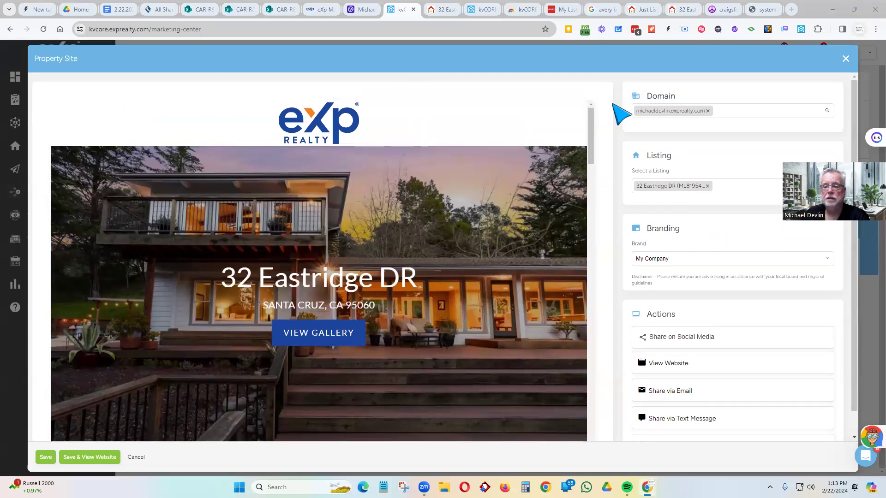
left_click(845, 59)
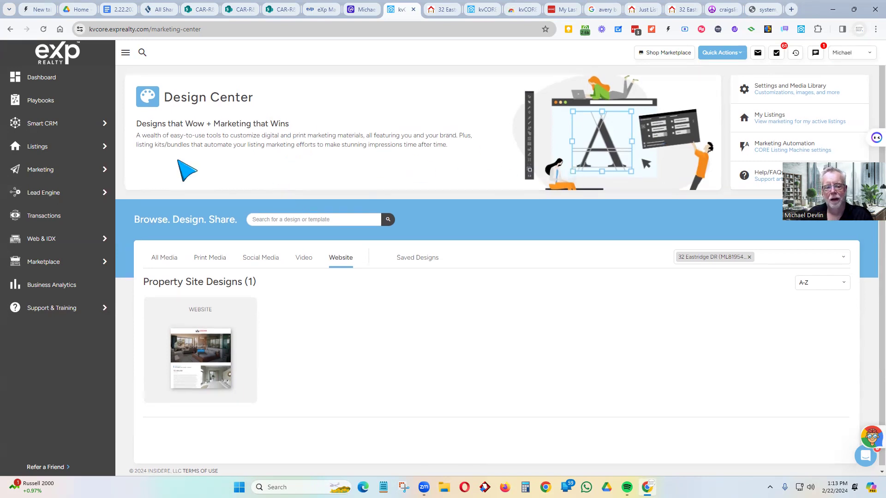
mouse_move(70, 153)
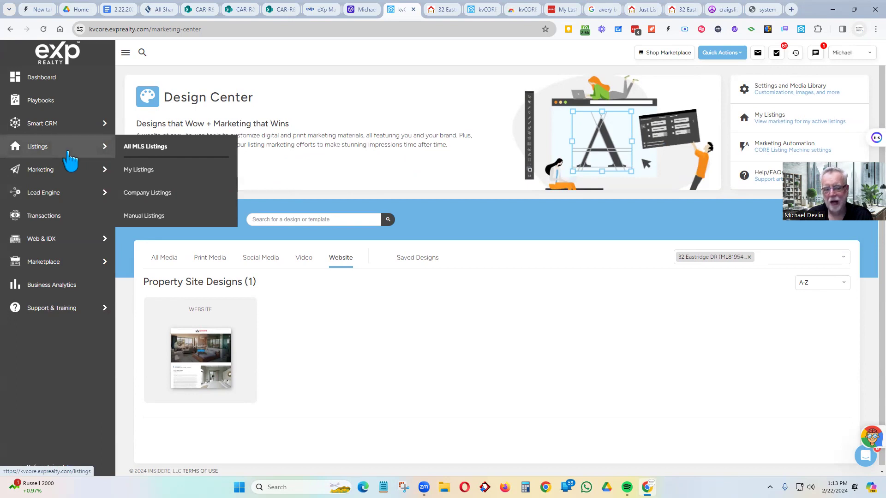
left_click(140, 191)
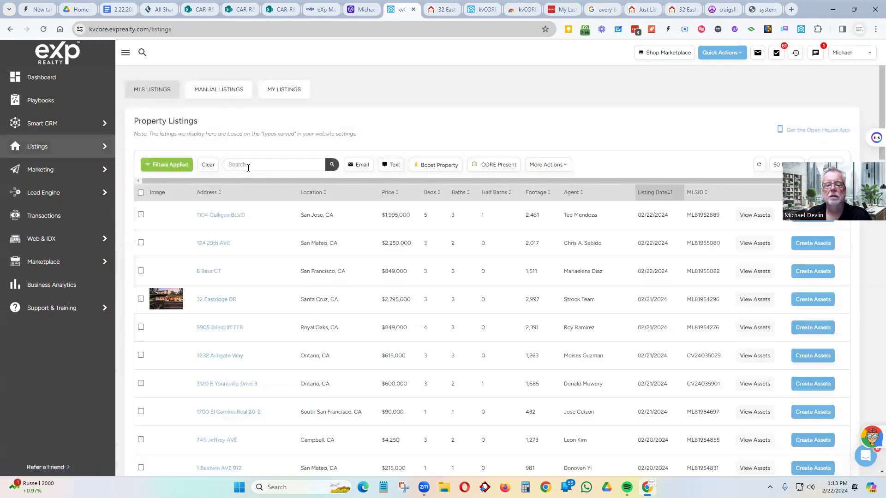
left_click(249, 166)
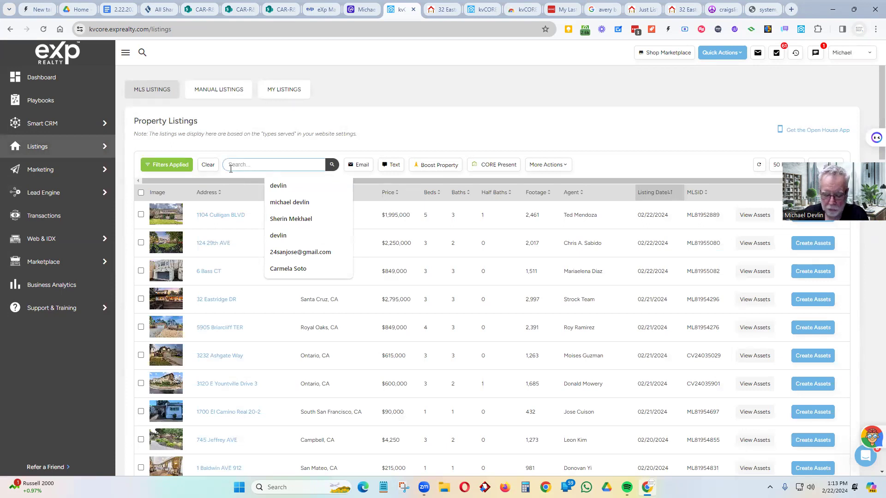
type("32")
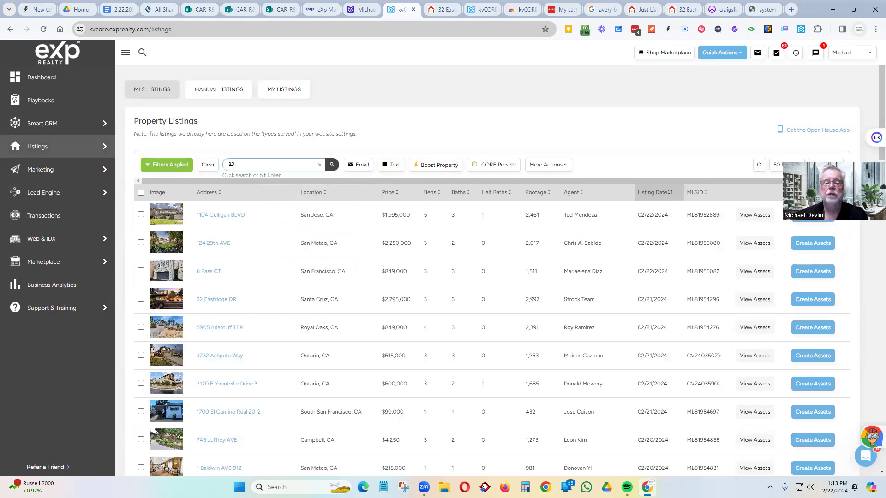
type(" e")
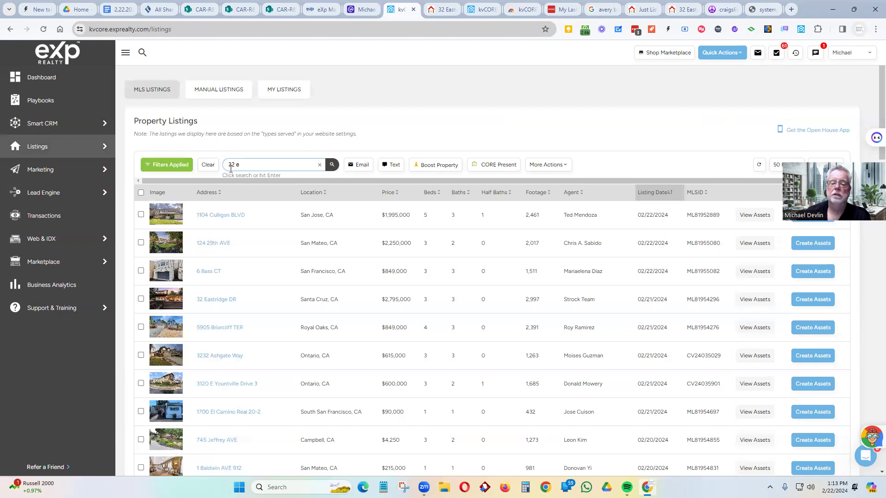
type("ast")
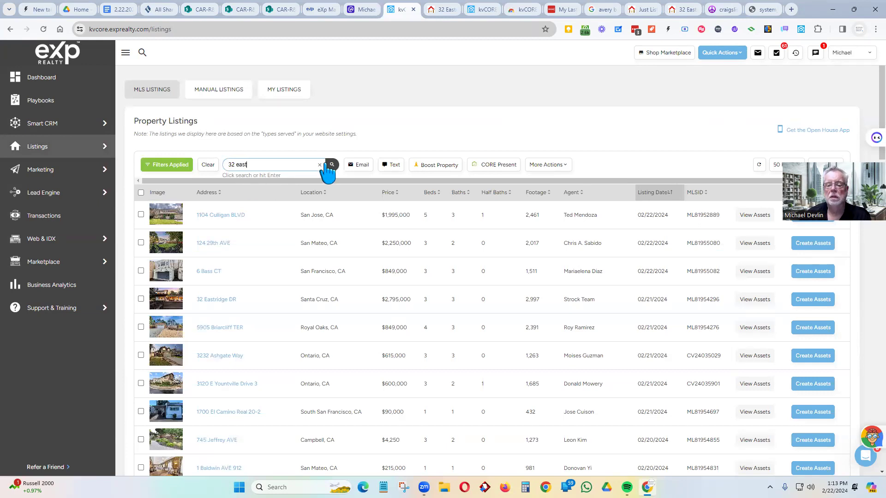
left_click(331, 166)
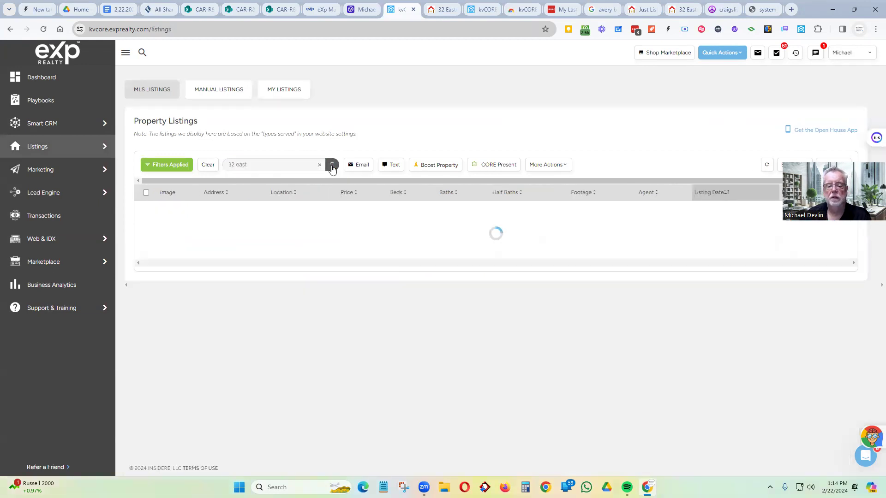
left_click(218, 222)
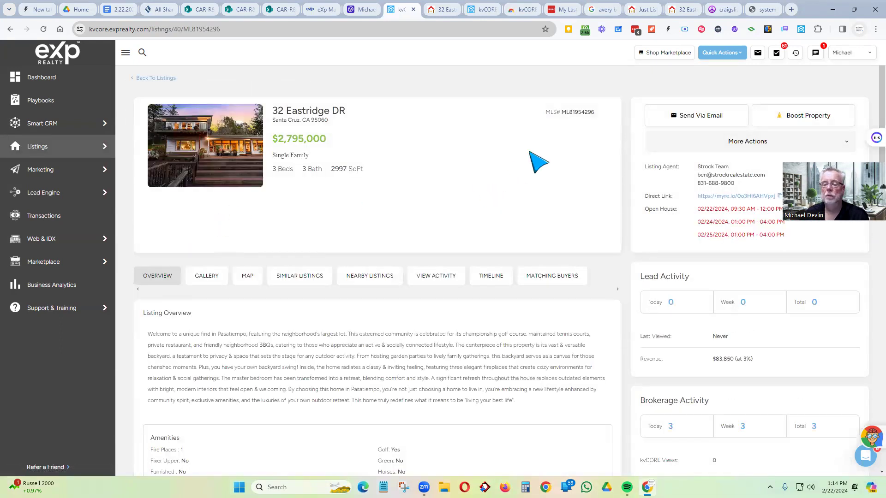
left_click_drag(594, 112, 561, 112)
key("ctrl+c")
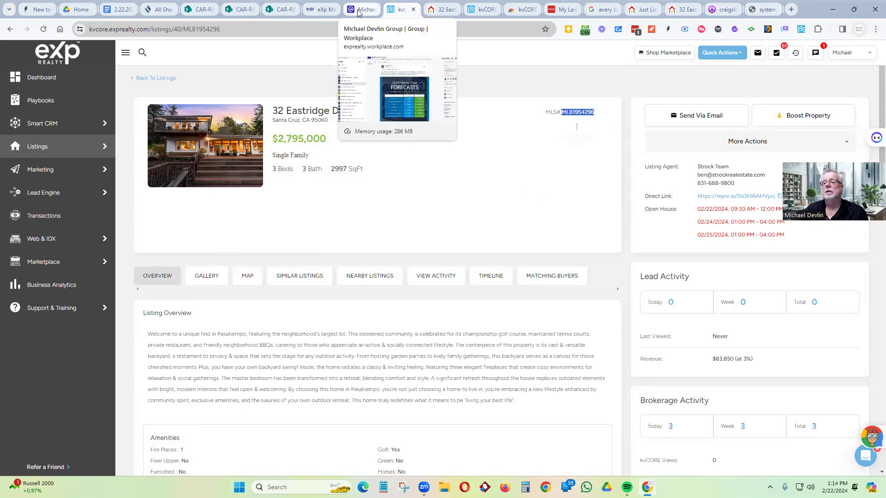
- Read Learn About AMPs on the Marketing Center home page, then choose Get Started Now for listing kits
left_click(318, 11)
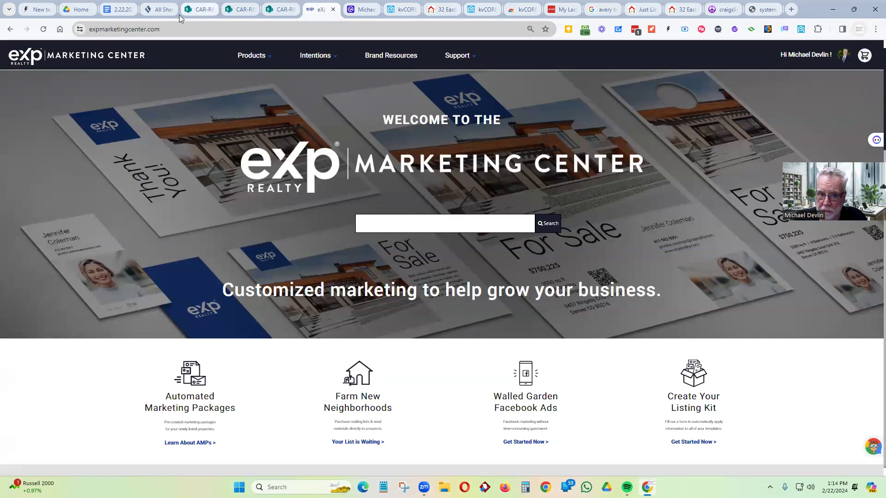
left_click(173, 29)
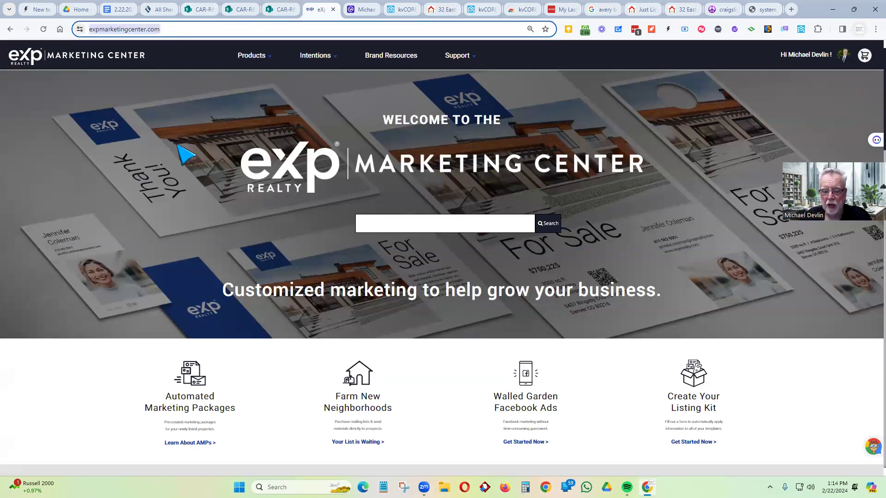
scroll(185, 156, "down", 4)
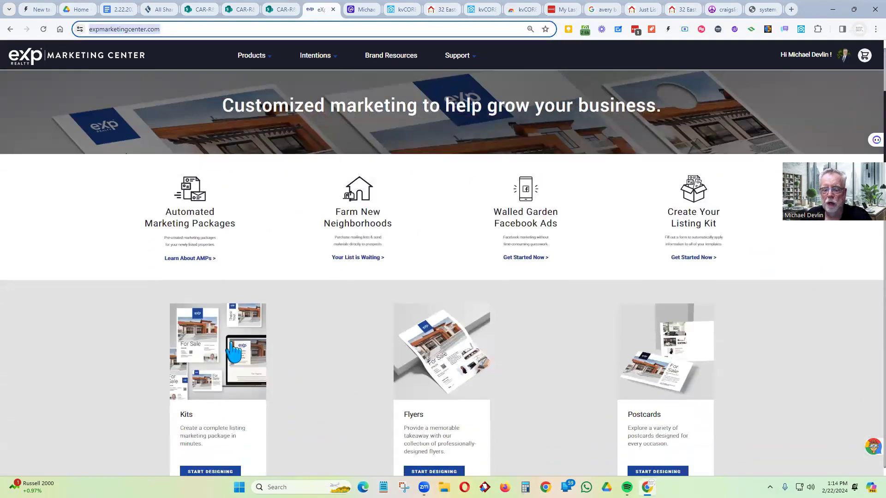
left_click(184, 261)
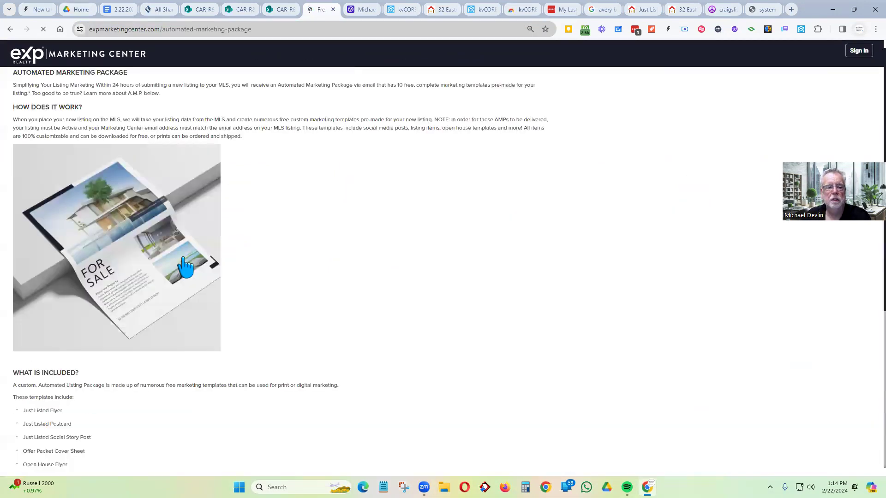
scroll(153, 170, "down", 5)
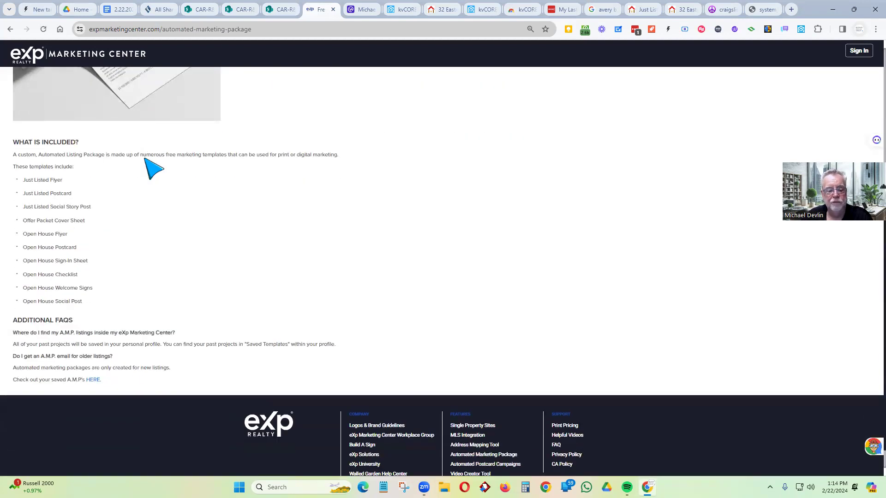
scroll(154, 170, "up", 3)
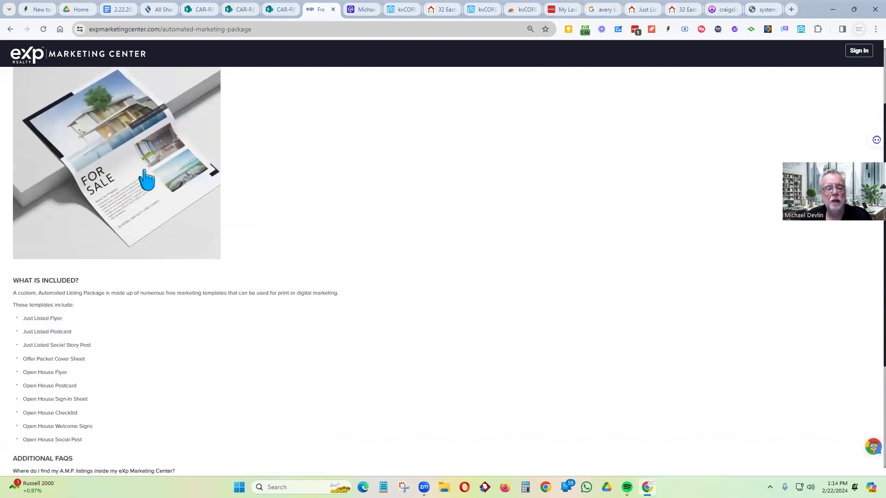
scroll(90, 133, "up", 2)
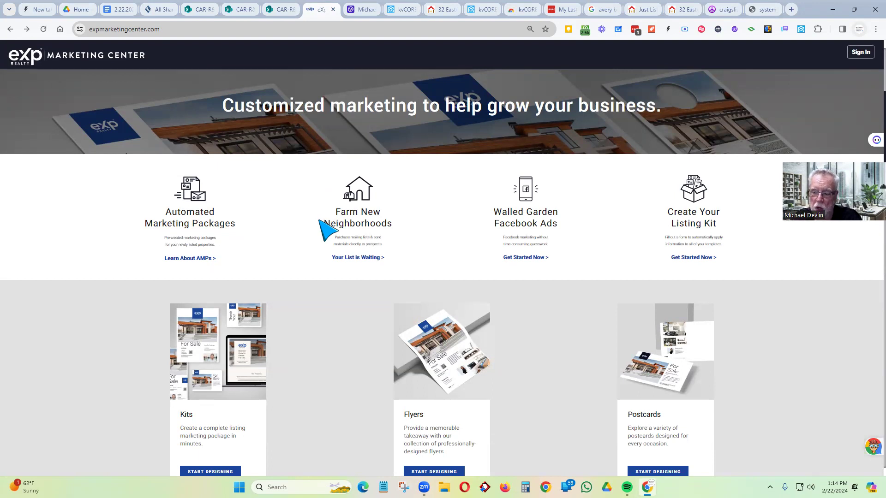
left_click(703, 259)
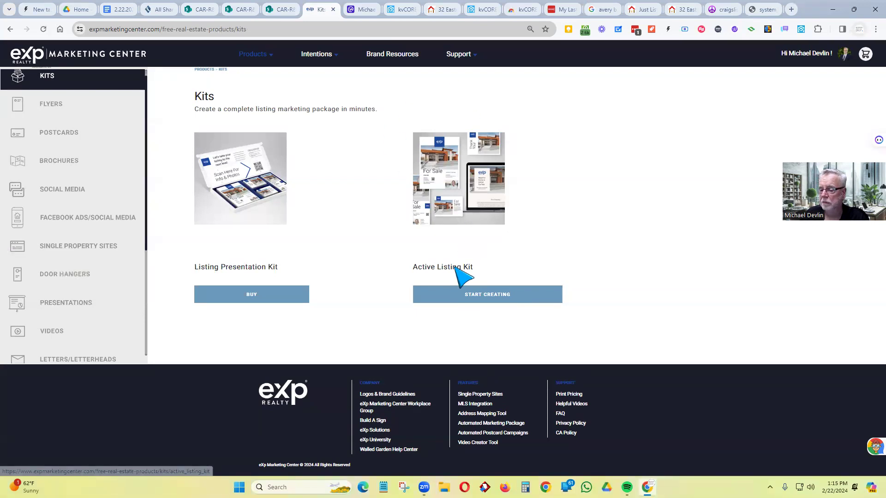
- Start an Active Listing Kit, browse the Open House flyer designs and open the Geo template
left_click(453, 298)
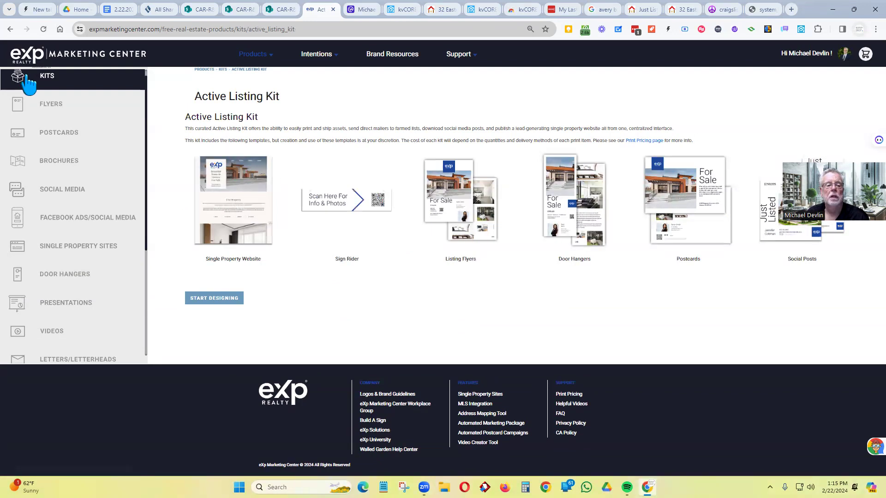
left_click(79, 115)
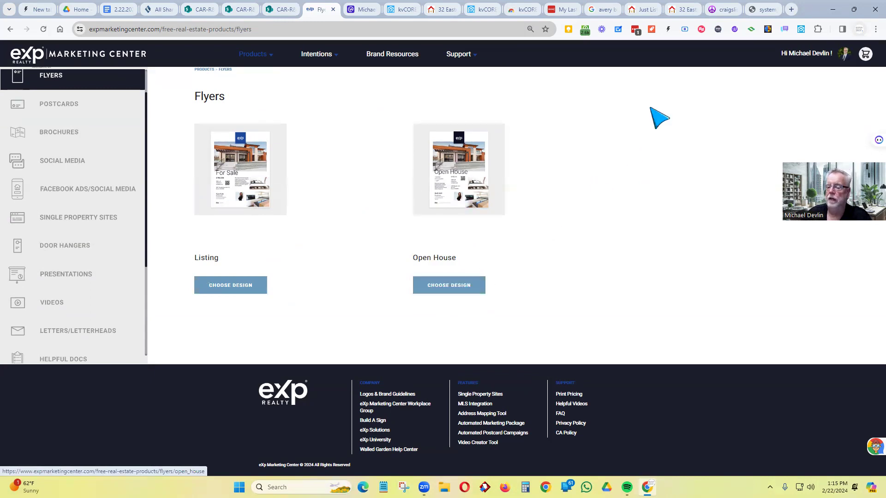
left_click(447, 290)
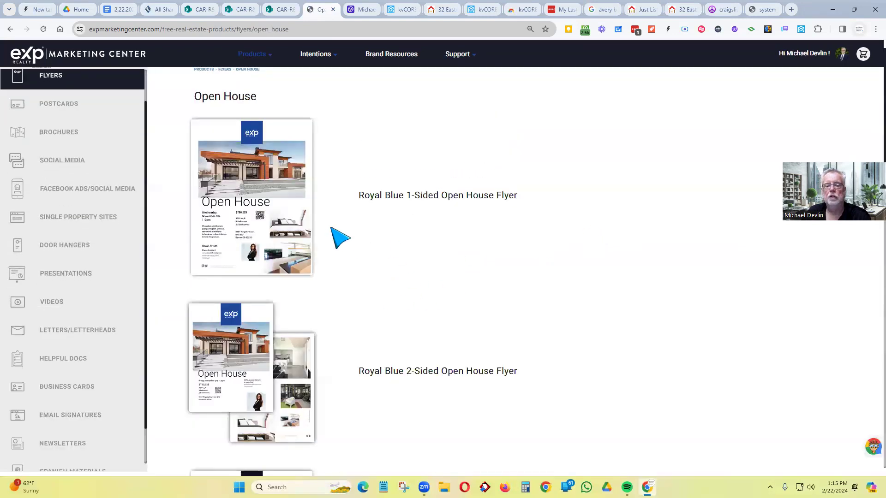
scroll(257, 174, "down", 12)
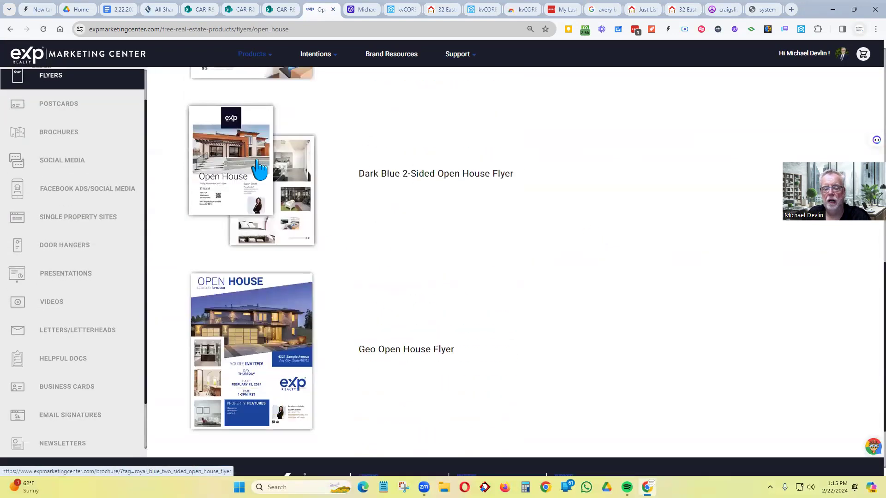
scroll(258, 171, "down", 2)
scroll(257, 172, "up", 7)
scroll(248, 214, "up", 7)
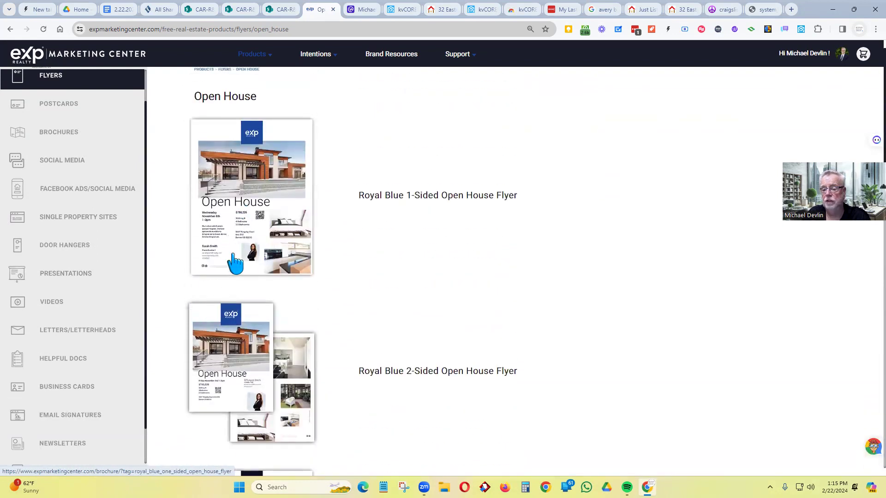
scroll(243, 235, "down", 12)
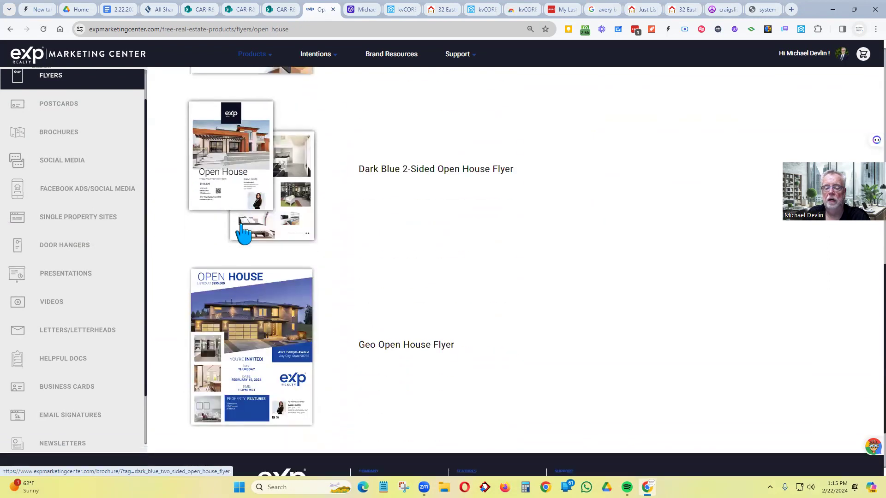
left_click(243, 233)
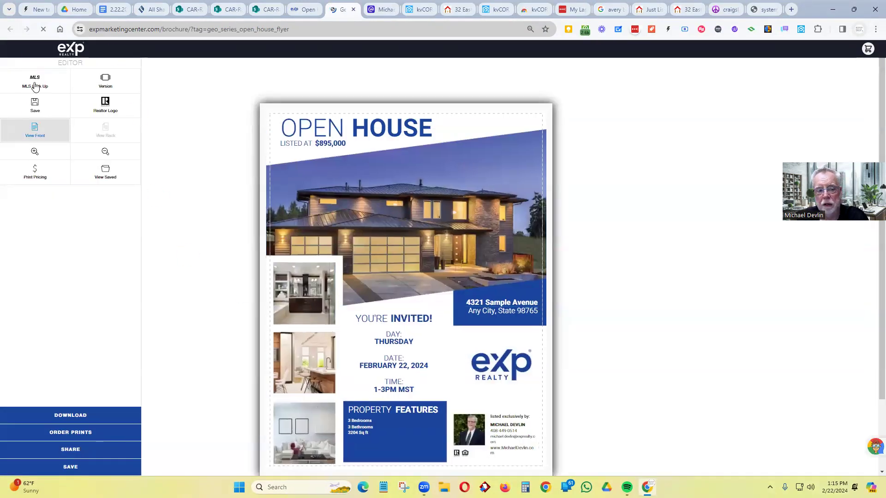
left_click(35, 83)
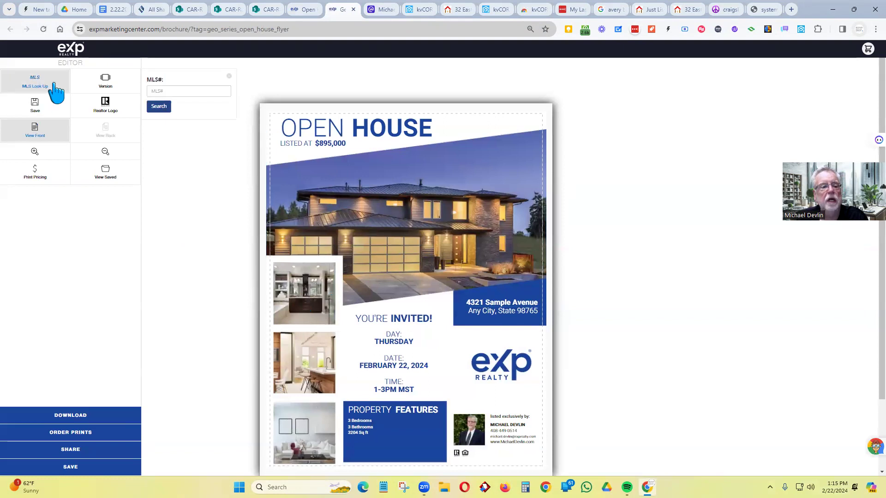
left_click(181, 94)
key("ctrl+v")
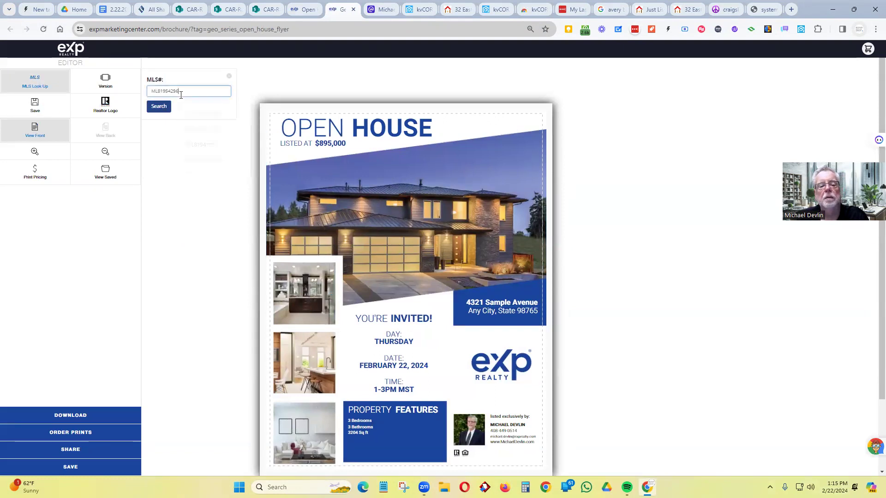
left_click(160, 108)
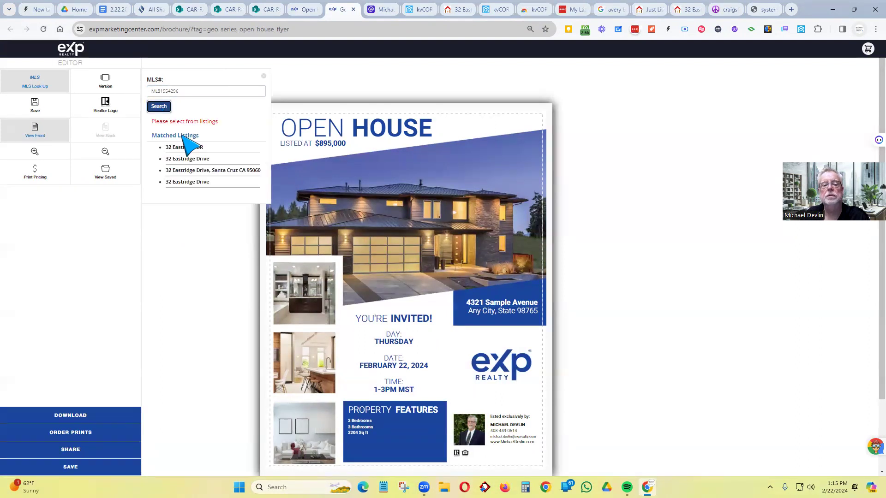
left_click(186, 171)
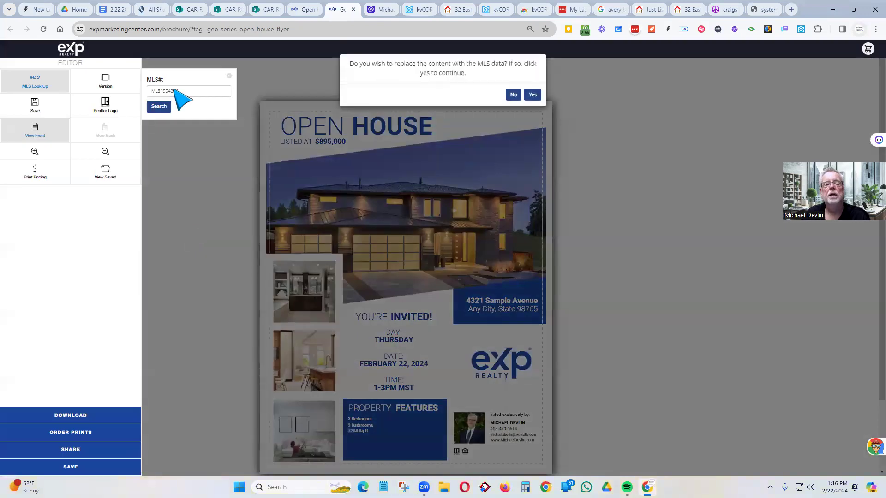
left_click(533, 96)
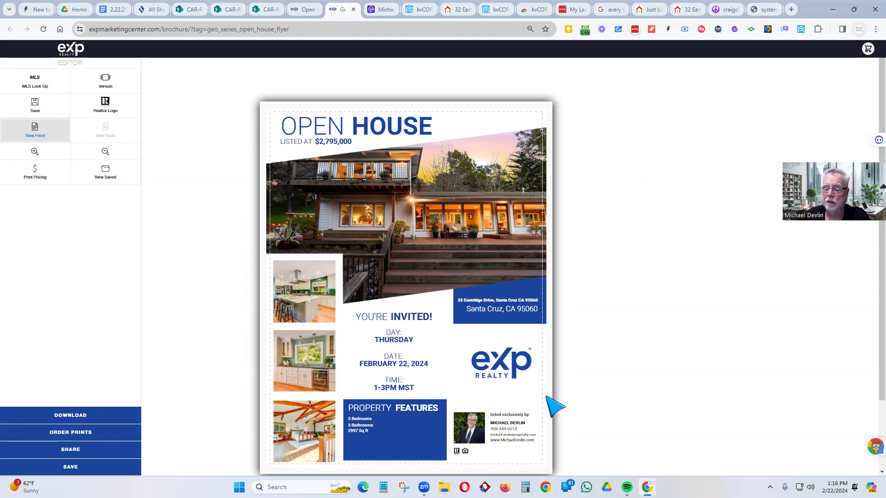
- Select the Property Features text and review the populated flyer
left_click(358, 417)
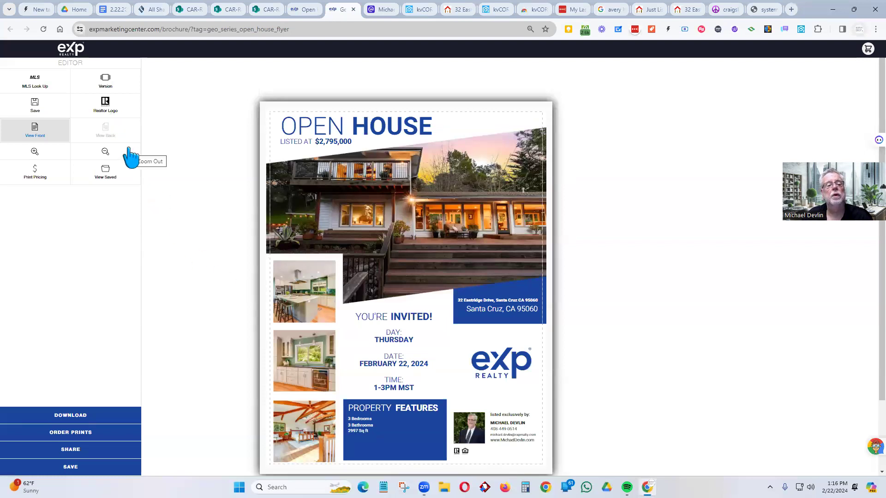
scroll(341, 245, "down", 2)
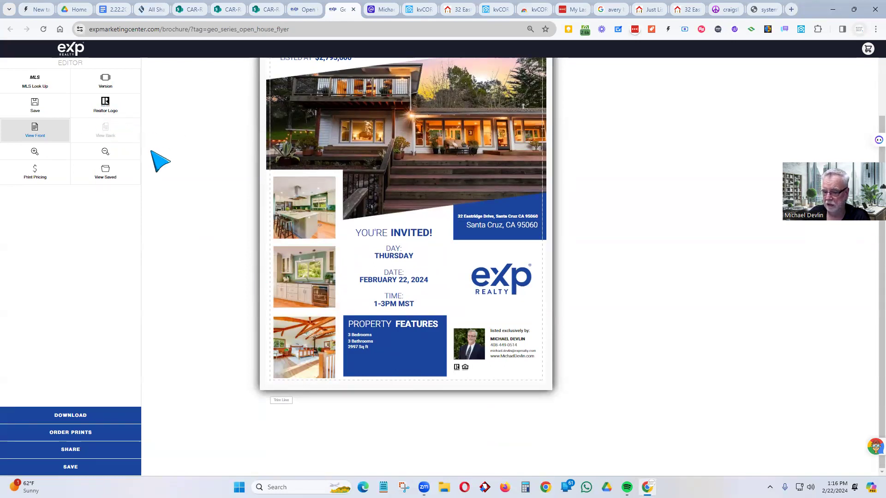
scroll(235, 231, "up", 1)
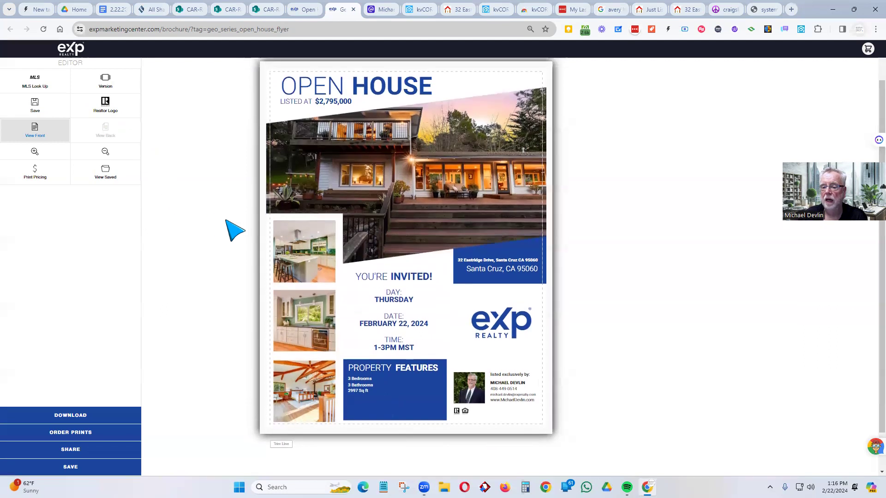
- Swap the flyer's agent photo for a newly uploaded headshot image
scroll(632, 253, "down", 1)
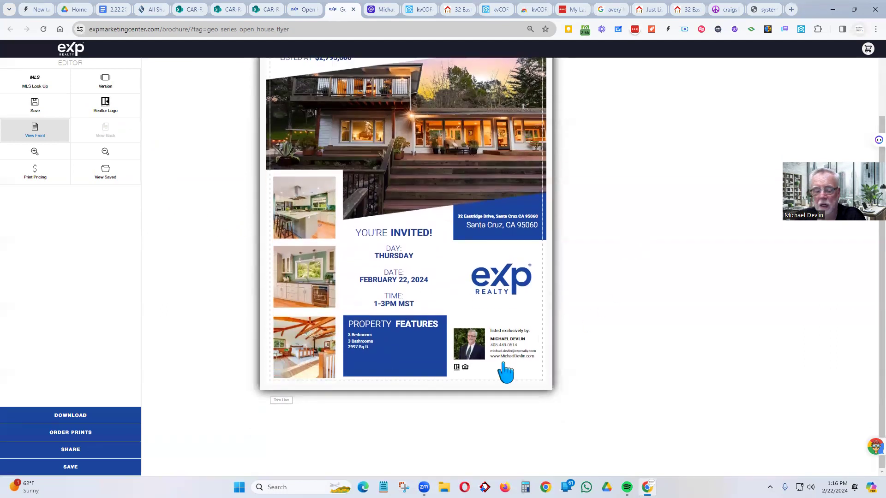
left_click(474, 344)
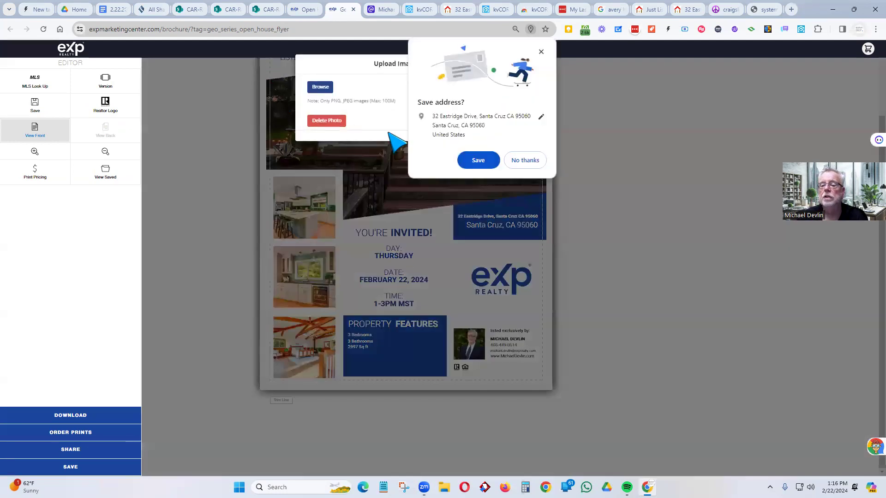
left_click(515, 160)
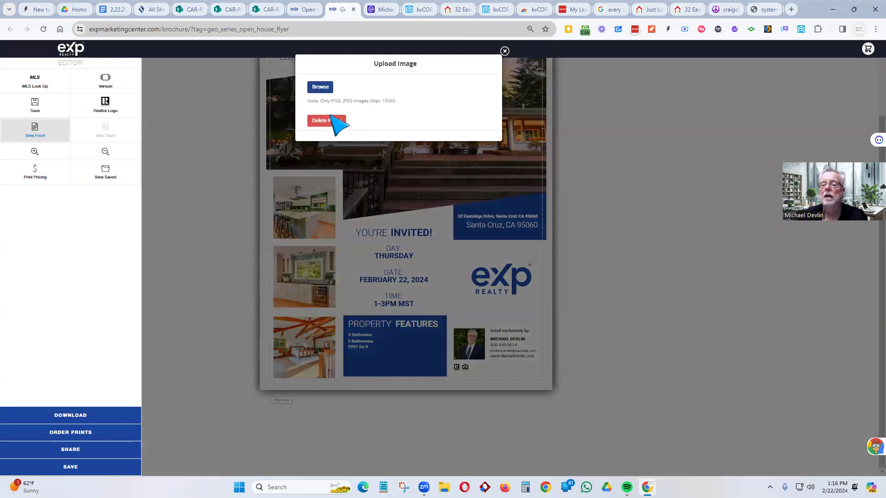
left_click(322, 88)
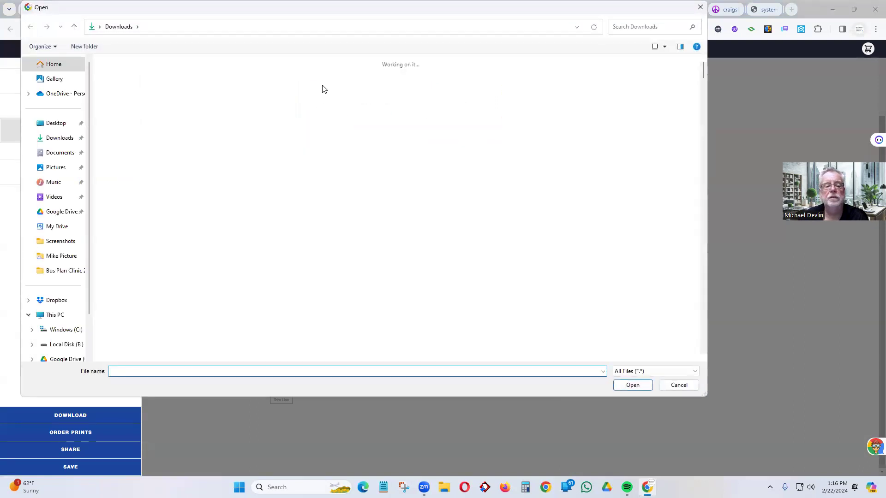
double_click(184, 250)
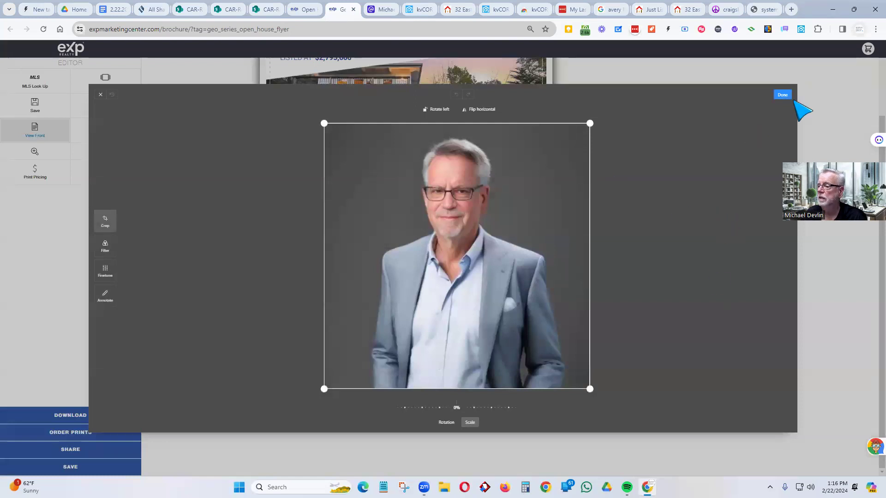
left_click(783, 95)
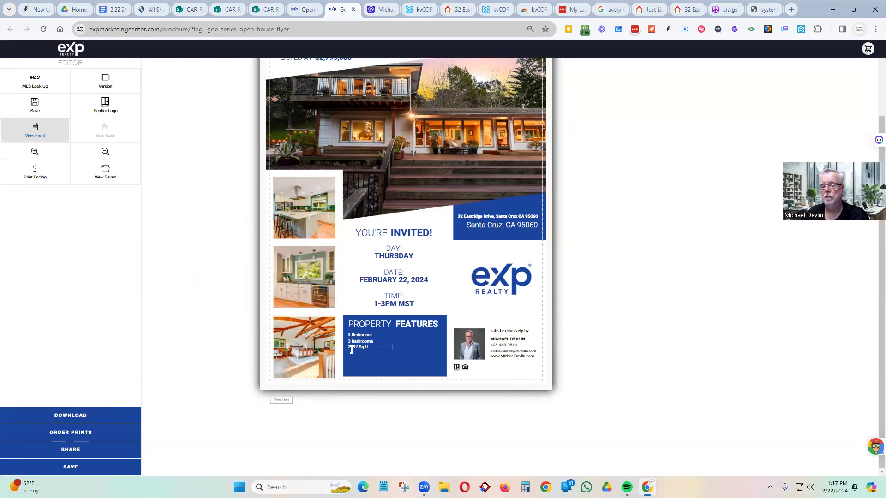
scroll(253, 237, "up", 2)
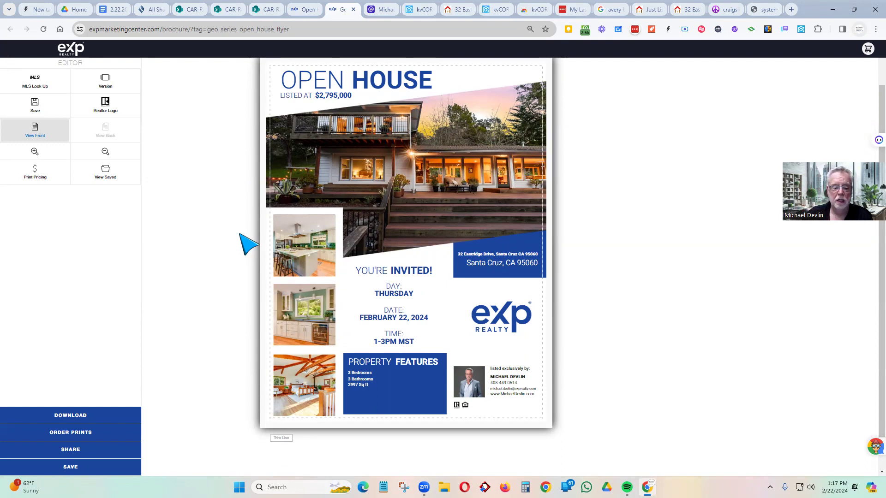
scroll(190, 251, "down", 2)
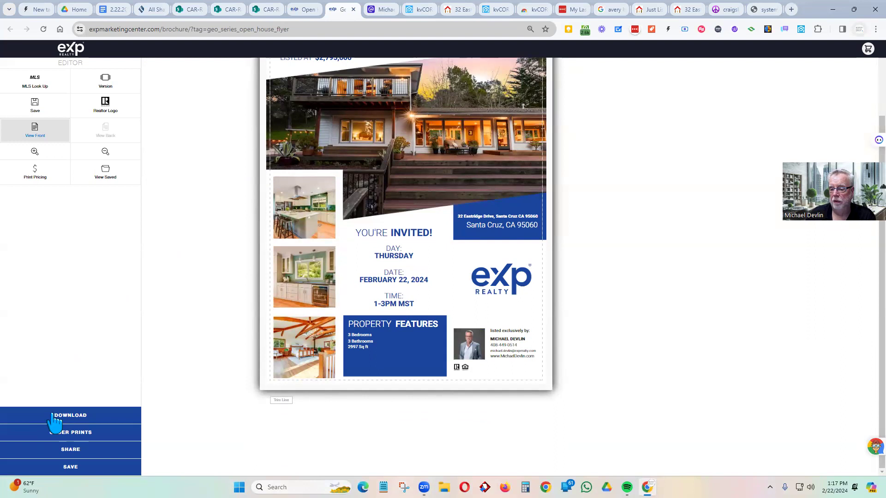
left_click(69, 434)
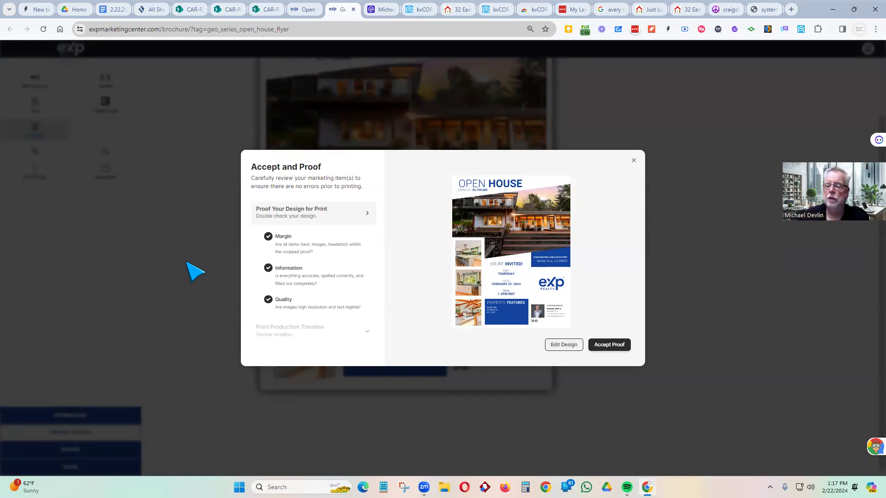
left_click(610, 344)
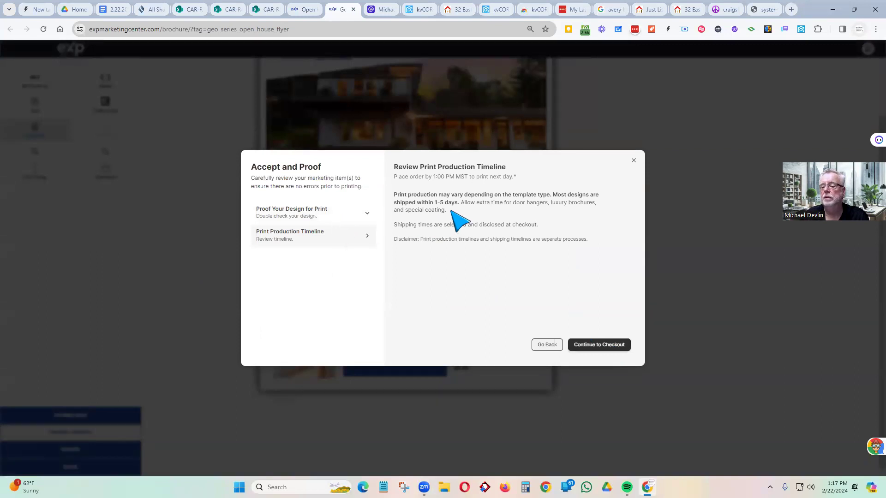
left_click_drag(515, 178, 397, 180)
left_click(396, 180)
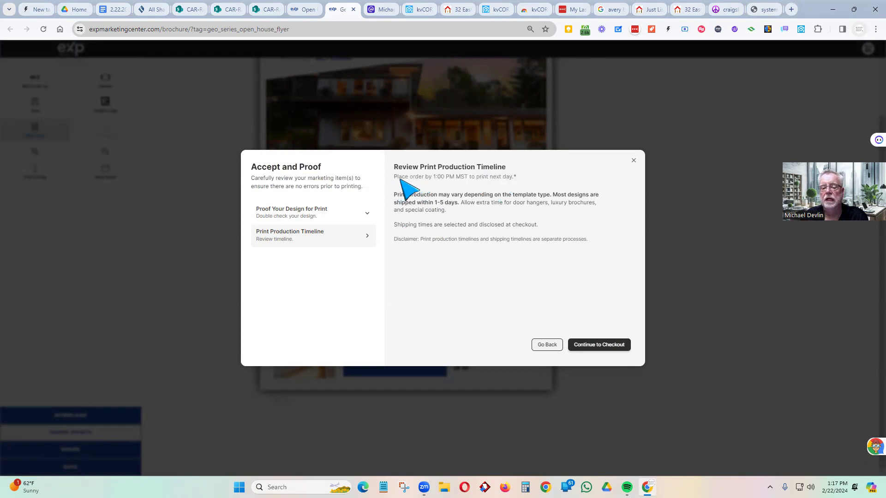
left_click(402, 180, "shift")
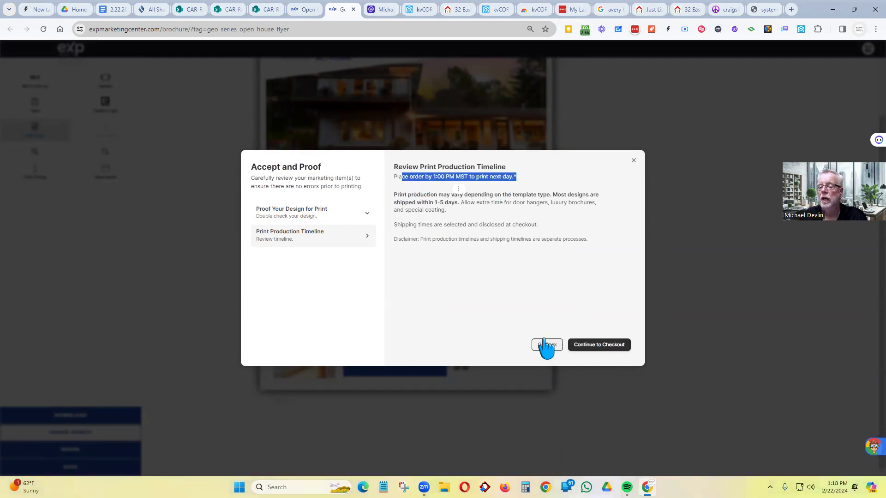
left_click(634, 164)
scroll(239, 222, "up", 2)
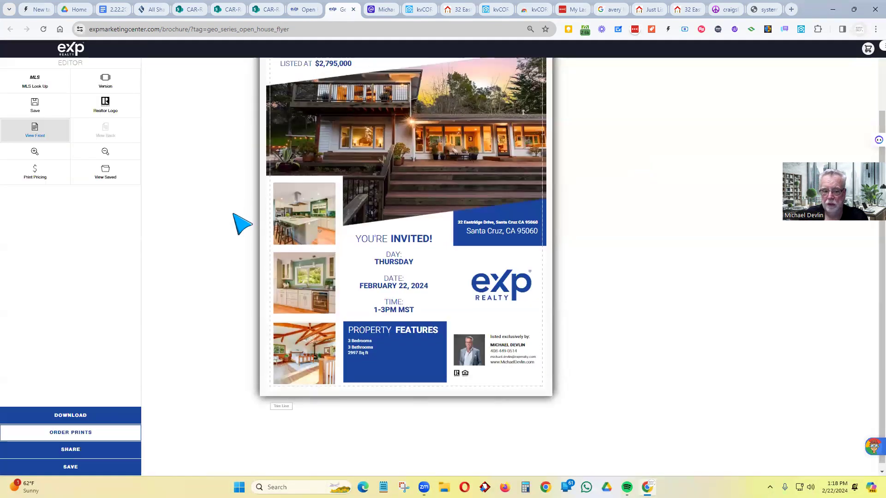
scroll(238, 224, "down", 2)
scroll(237, 224, "up", 1)
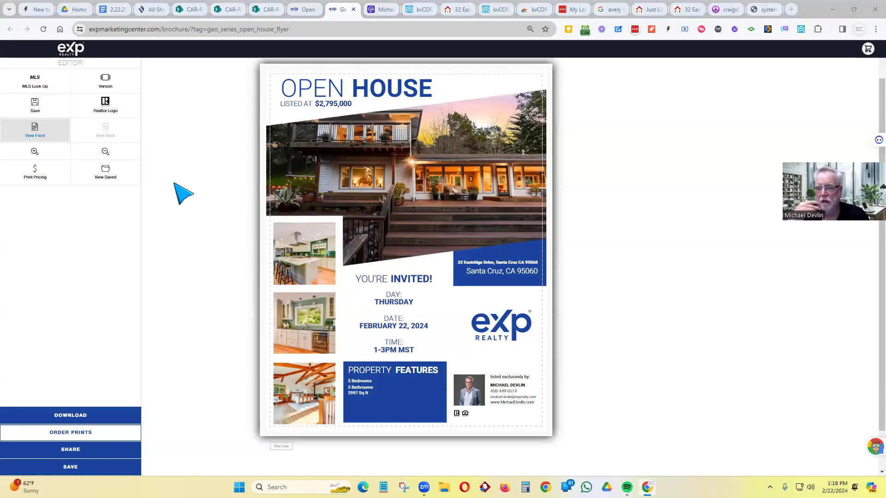
- Open the Dark Blue 2-Sided Open House Flyer from the catalogue
left_click(309, 13)
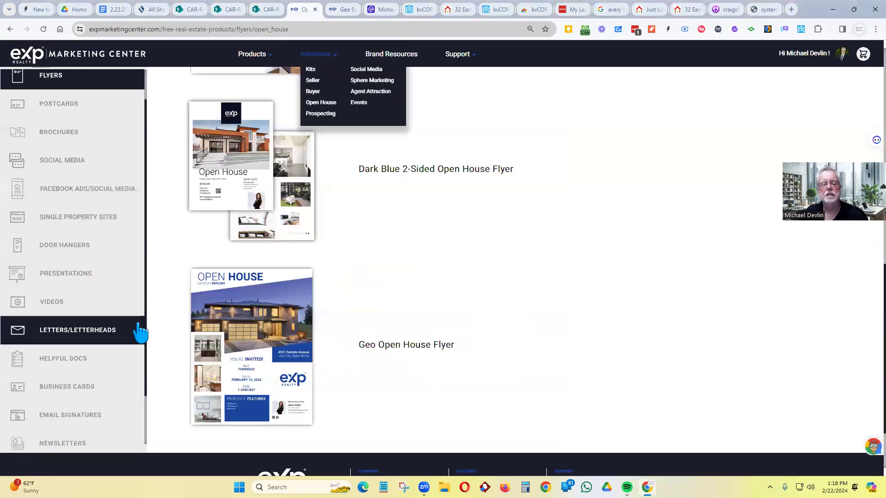
scroll(253, 325, "up", 2)
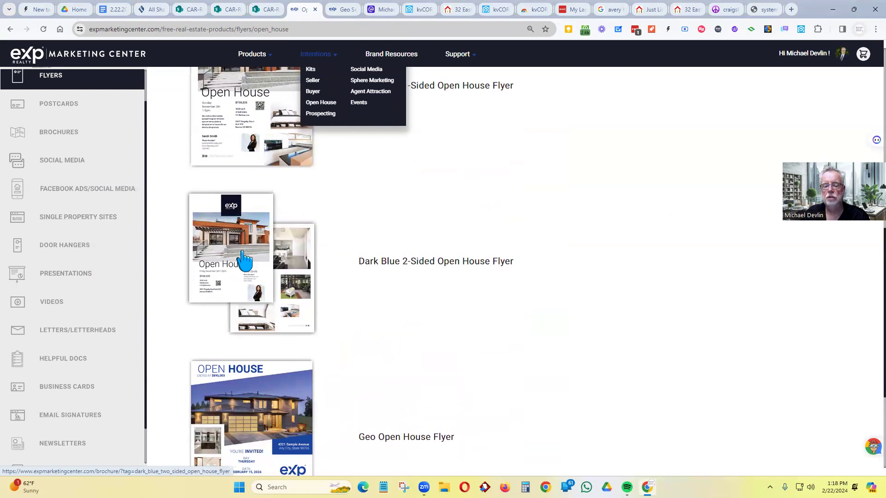
left_click(245, 259)
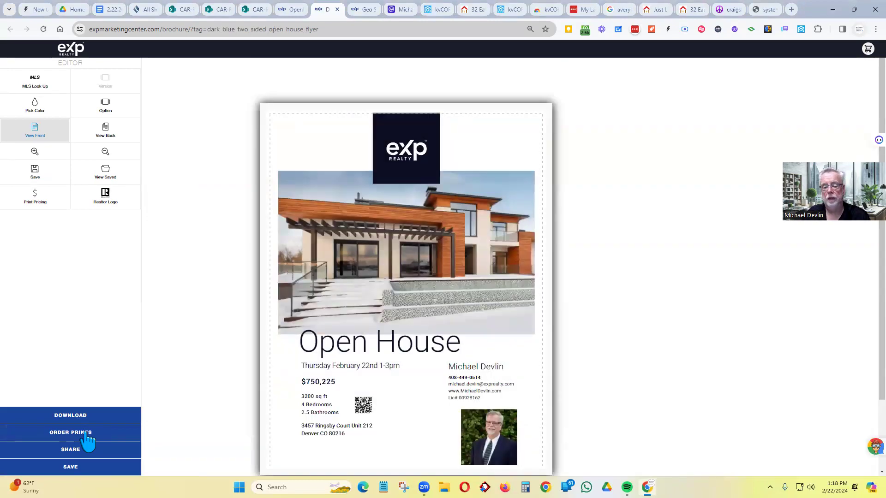
left_click(47, 87)
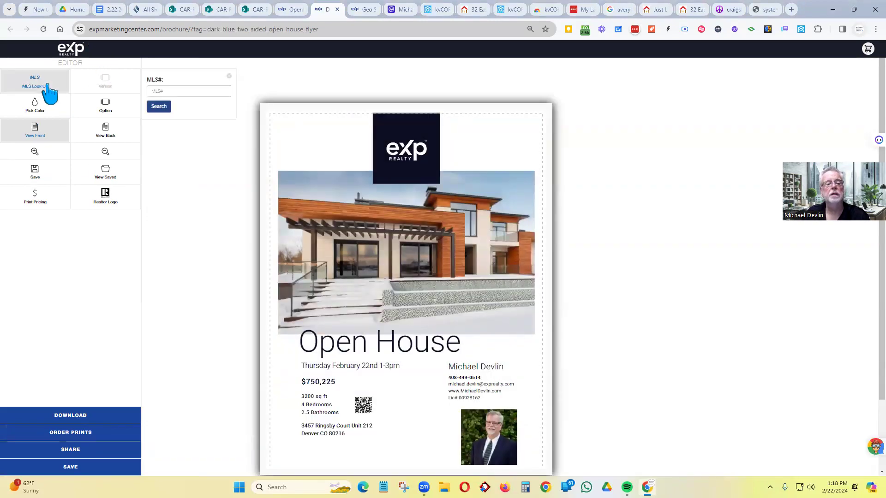
left_click(207, 90)
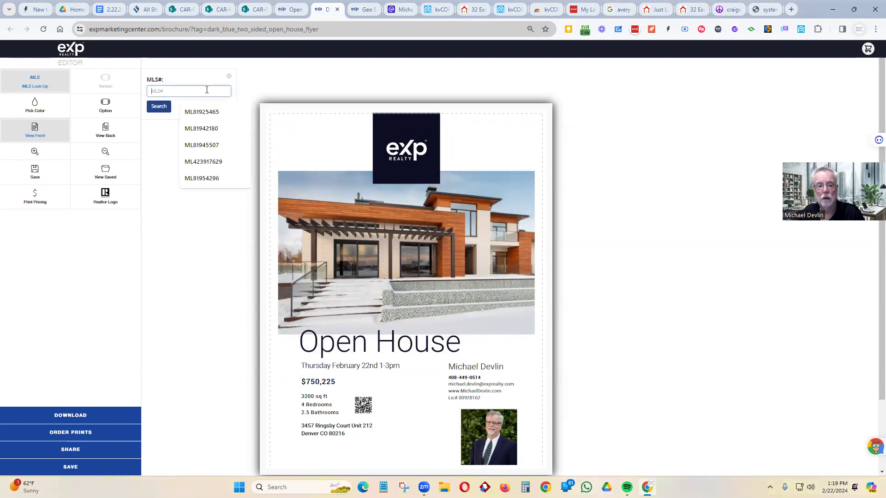
left_click(201, 178)
left_click(158, 106)
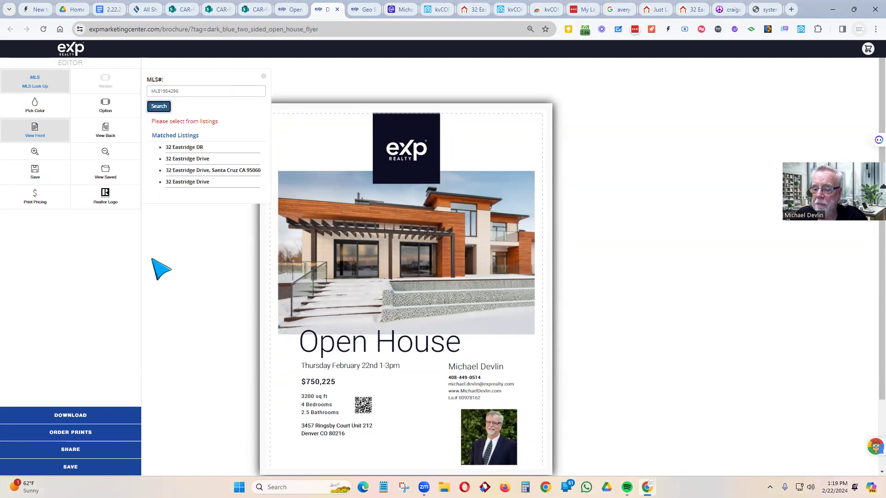
left_click(233, 172)
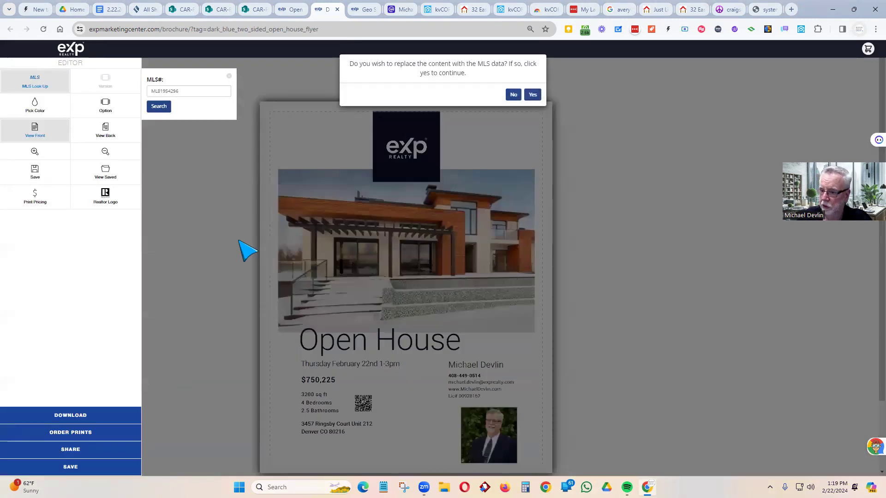
left_click(533, 94)
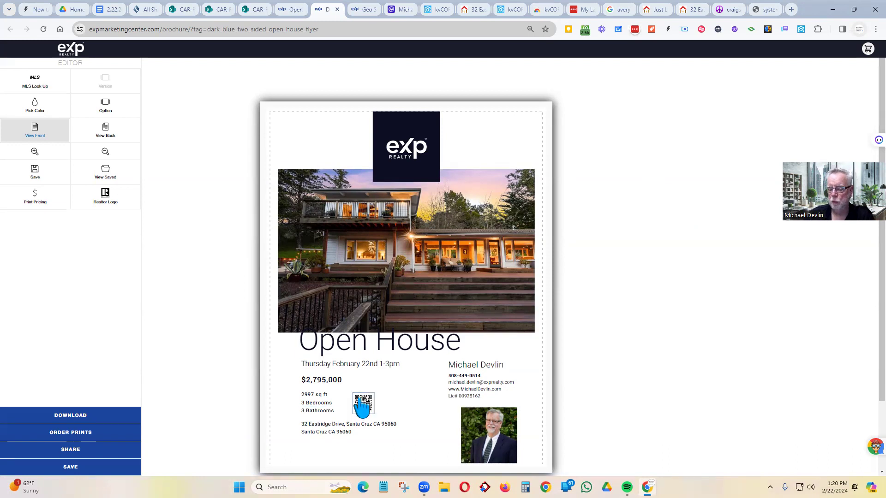
- Review the filled Eastridge flyer, then return to the open house flyer catalogue
scroll(635, 253, "down", 2)
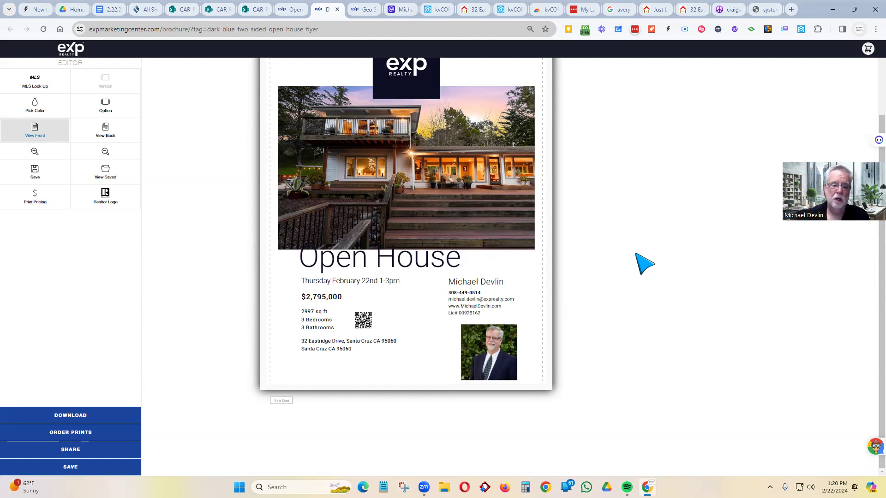
scroll(648, 258, "up", 2)
scroll(650, 257, "down", 2)
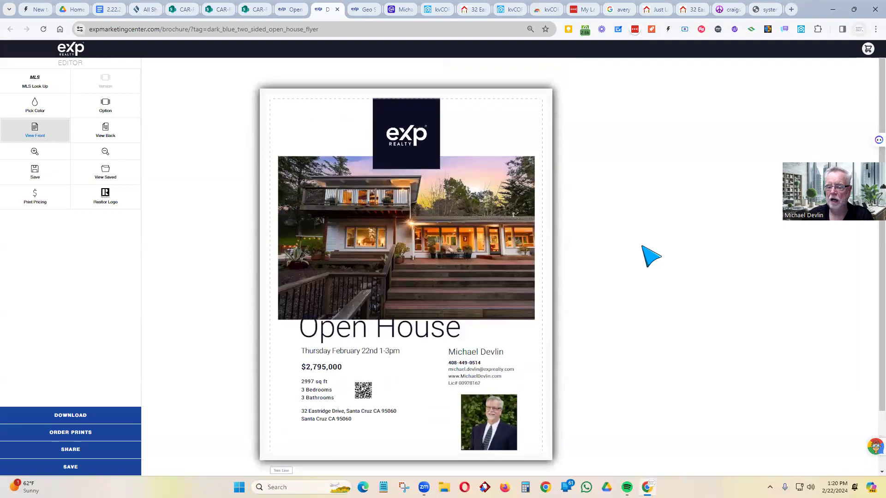
scroll(652, 257, "up", 1)
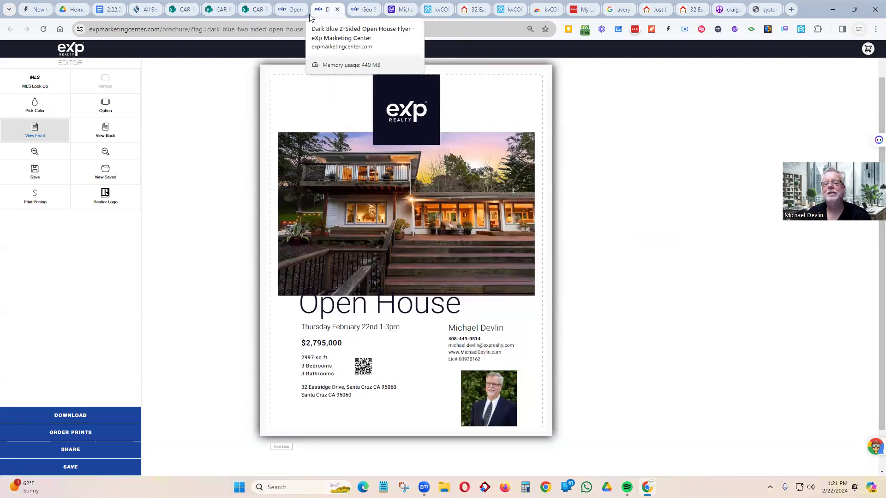
left_click(292, 12)
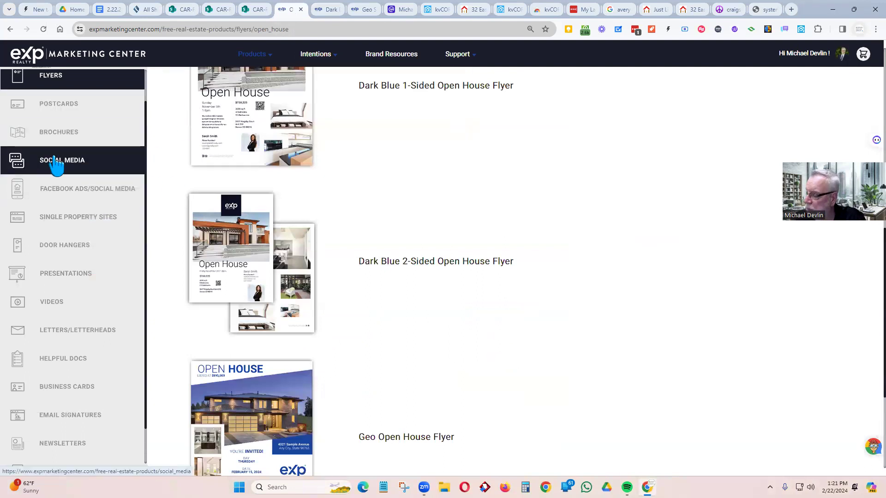
- Go up to the Flyers page and browse the Listing designs, including the Royal Blue flyers
scroll(182, 198, "up", 10)
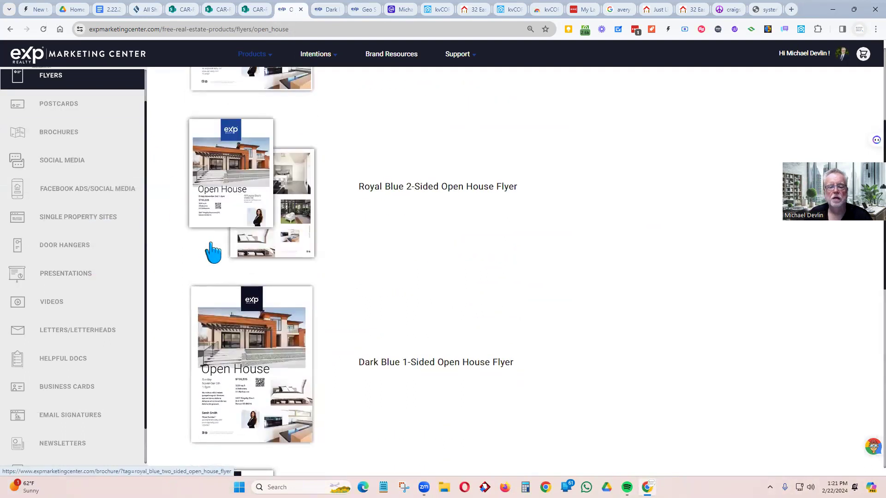
left_click(316, 56)
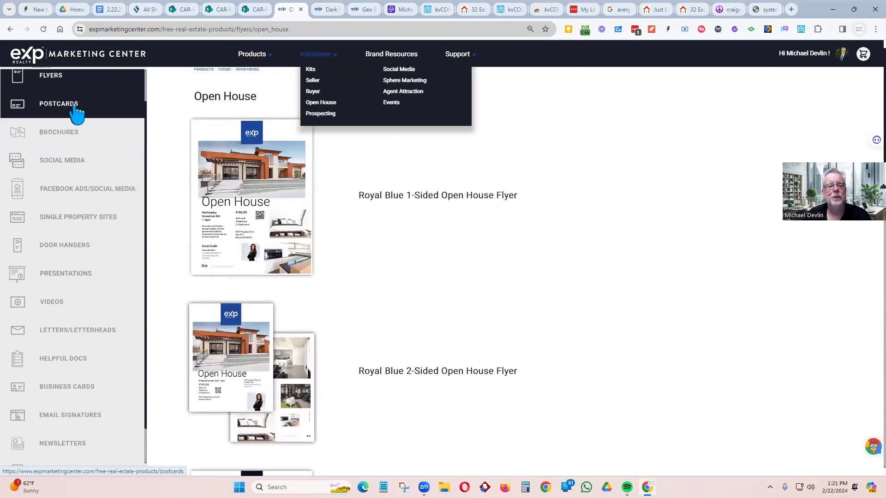
left_click(10, 29)
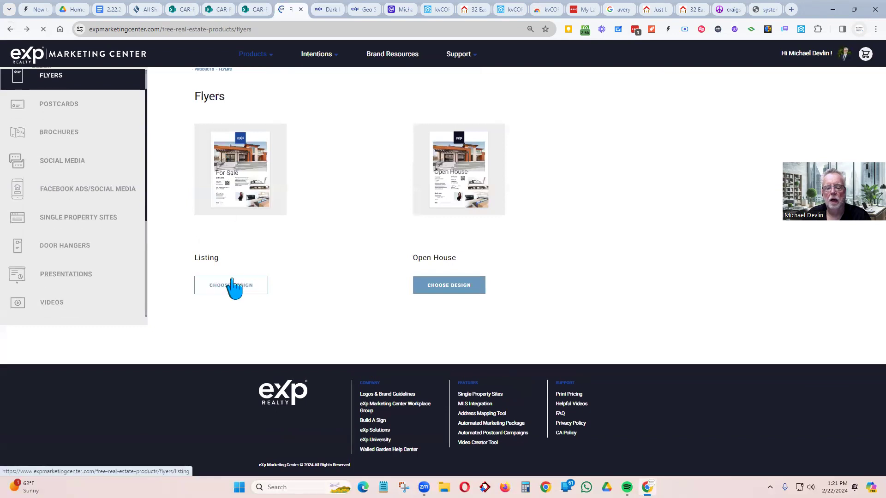
left_click(230, 286)
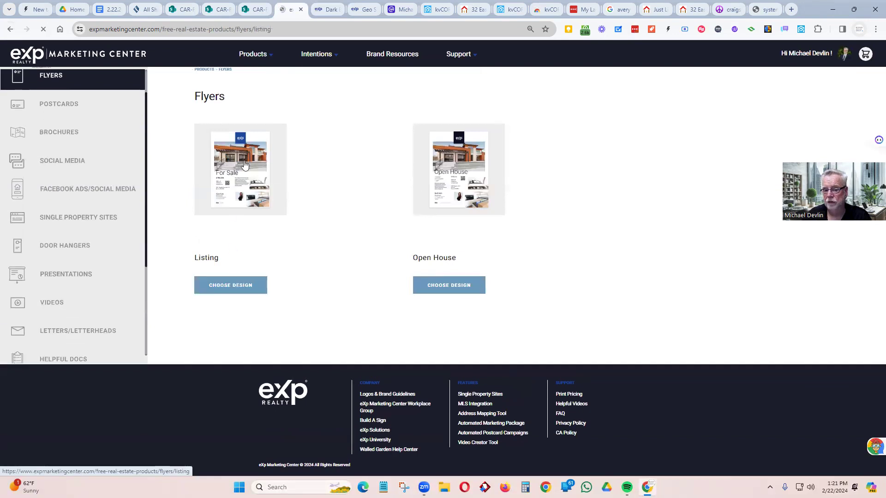
scroll(251, 193, "down", 5)
scroll(251, 196, "down", 9)
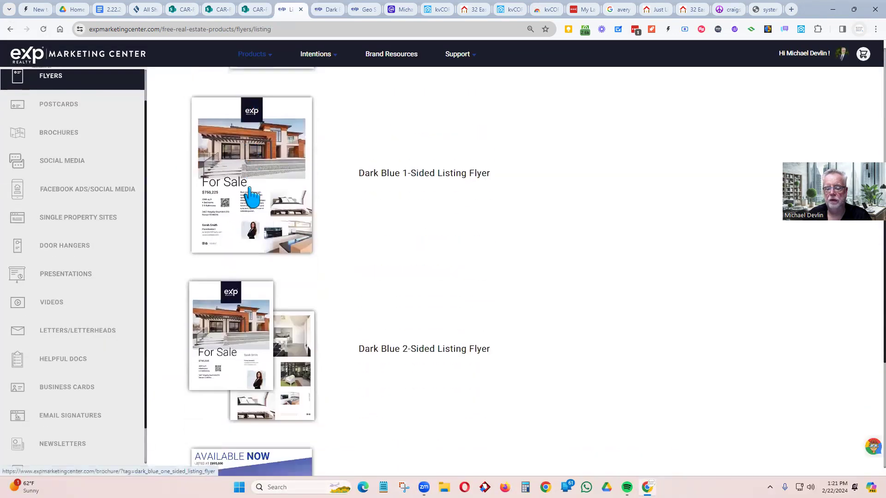
scroll(252, 196, "up", 6)
scroll(251, 196, "up", 7)
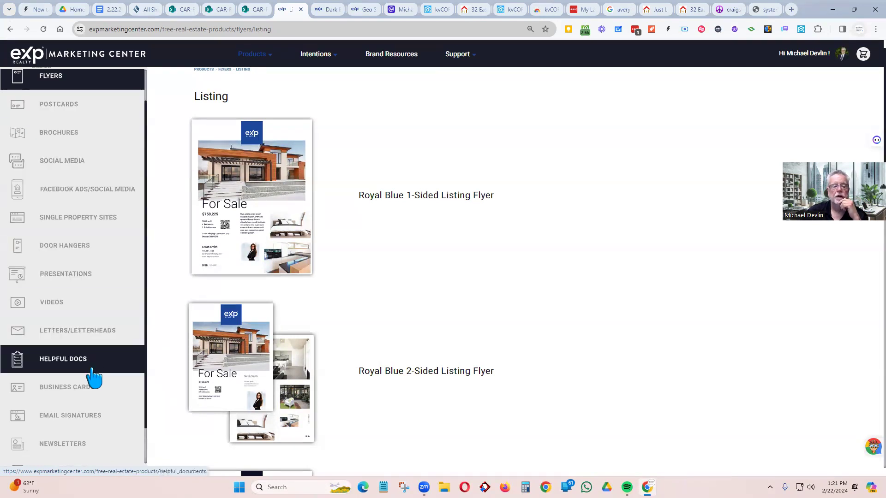
scroll(91, 404, "down", 1)
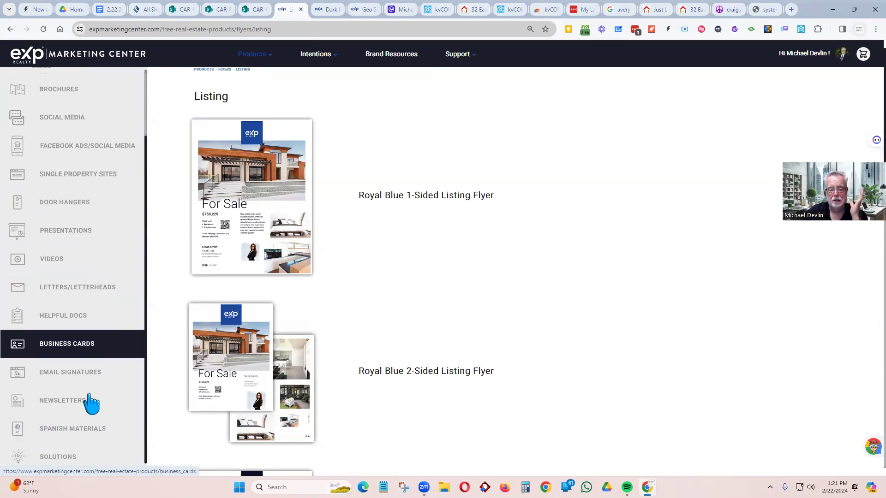
scroll(65, 359, "up", 2)
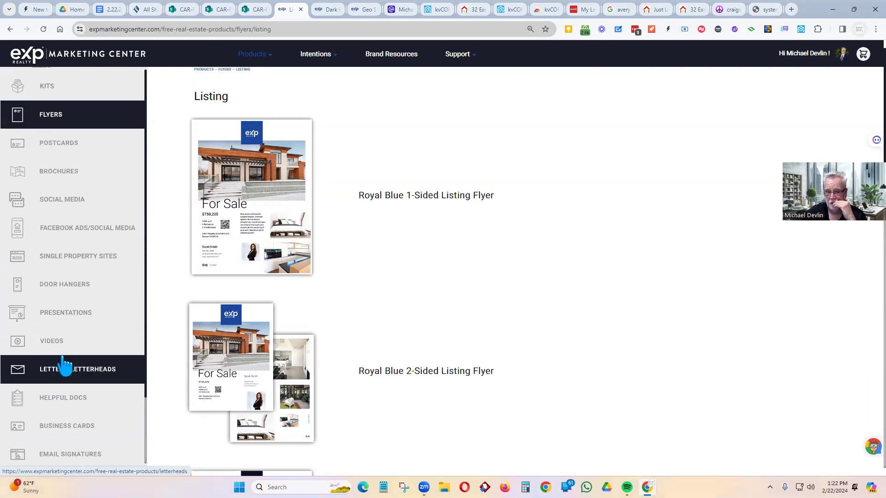
- Open the Postcards catalogue and scan its categories
left_click(62, 152)
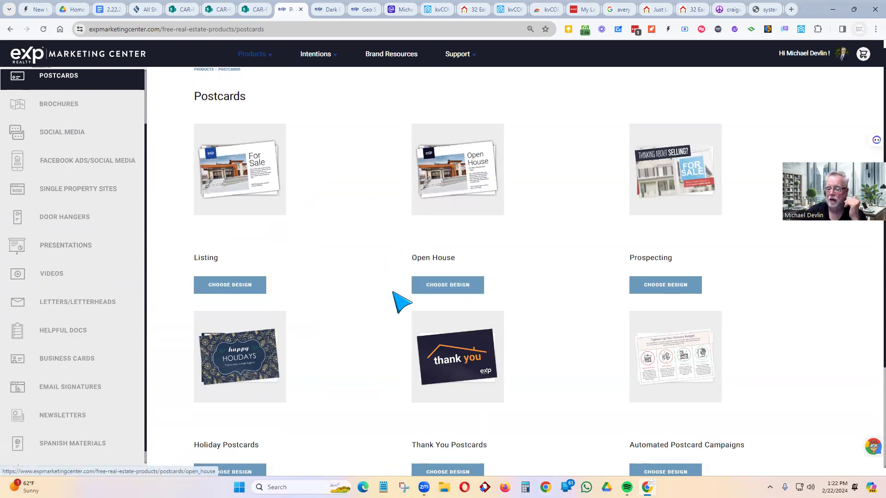
scroll(393, 292, "down", 3)
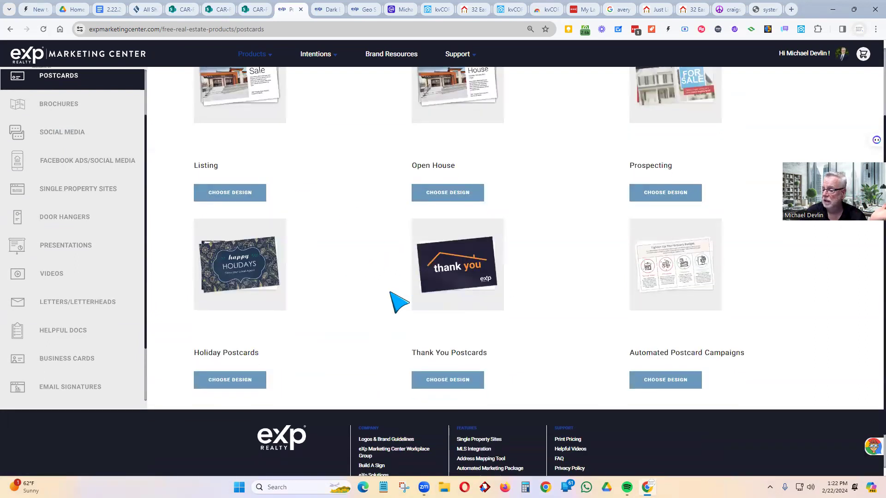
scroll(397, 301, "up", 2)
scroll(770, 377, "down", 3)
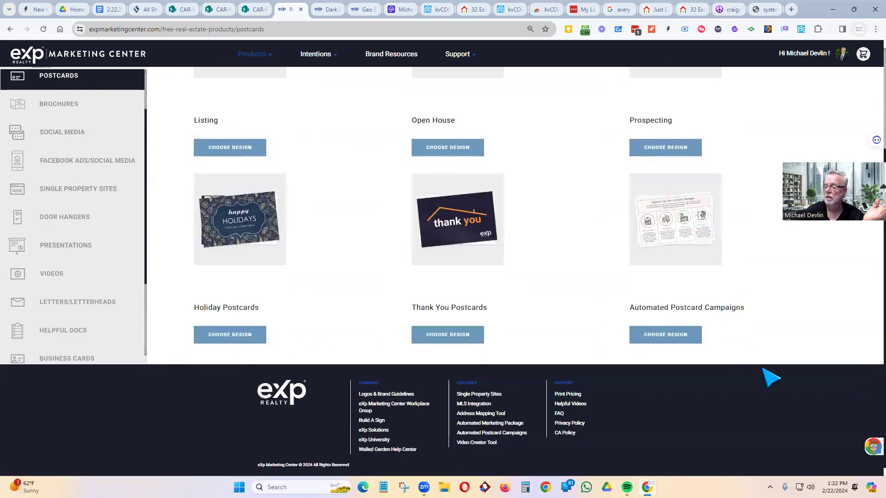
- Browse the Automated Postcard Campaigns' Direct Mail Campaign Collections
left_click(659, 334)
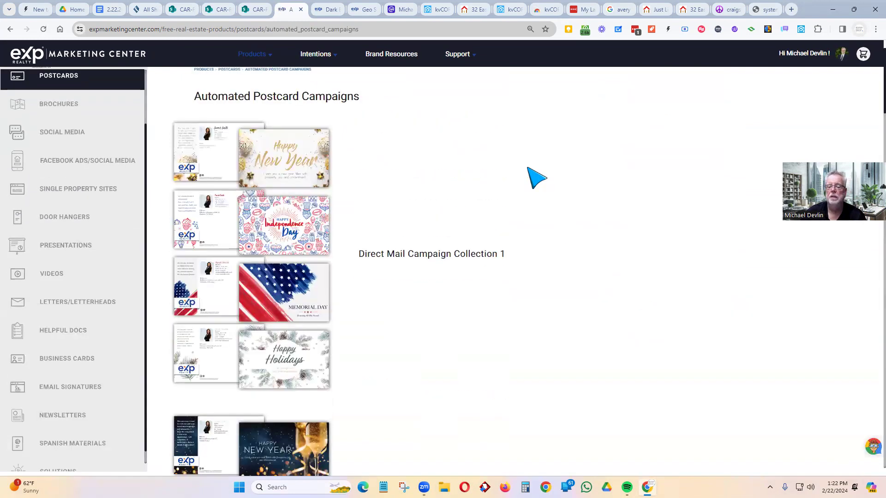
scroll(254, 316, "down", 7)
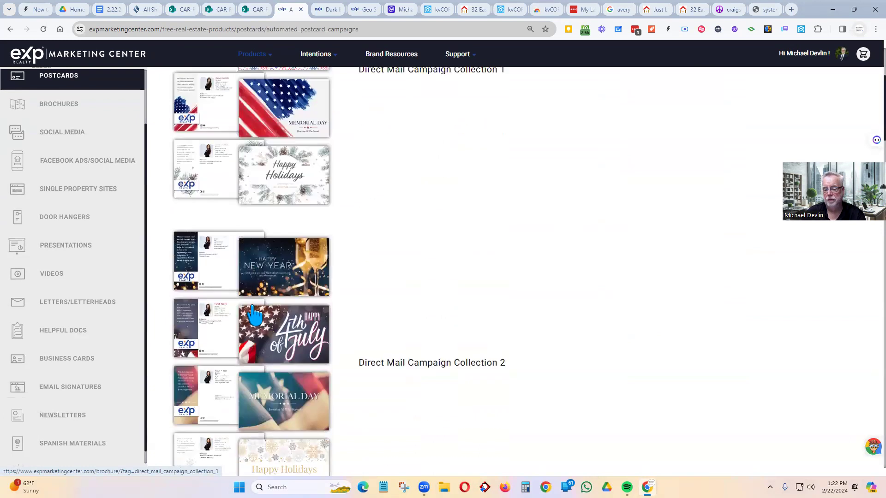
scroll(255, 316, "down", 10)
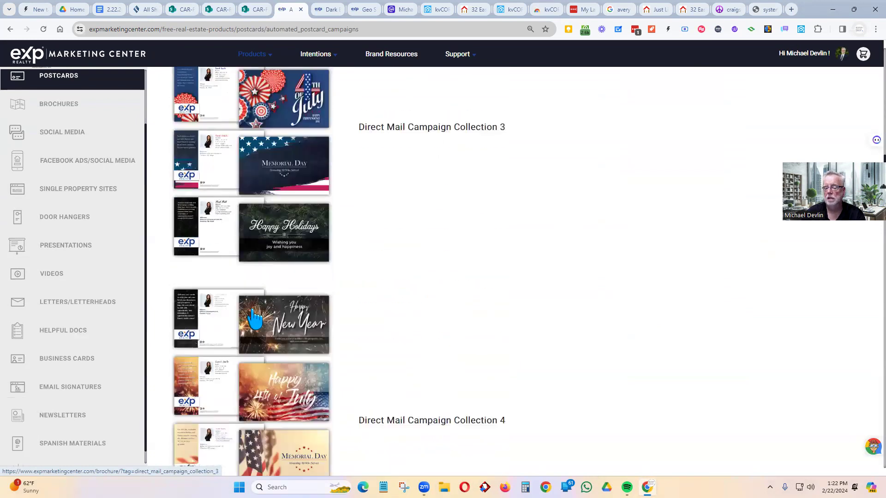
scroll(254, 318, "down", 9)
scroll(258, 320, "up", 3)
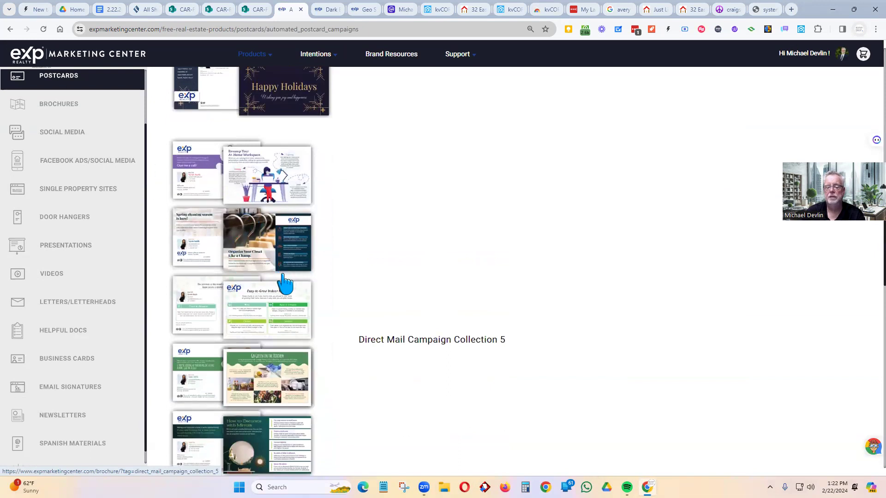
scroll(286, 295, "down", 6)
scroll(288, 305, "down", 20)
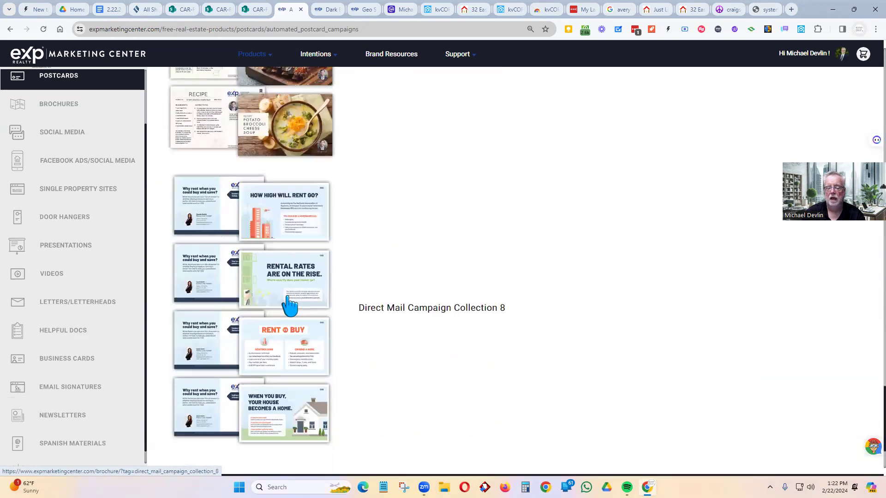
scroll(292, 303, "up", 20)
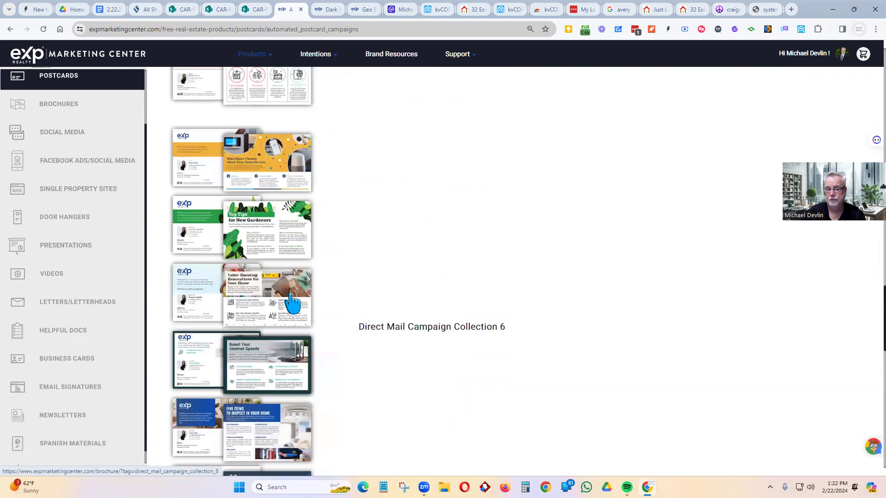
scroll(293, 299, "up", 20)
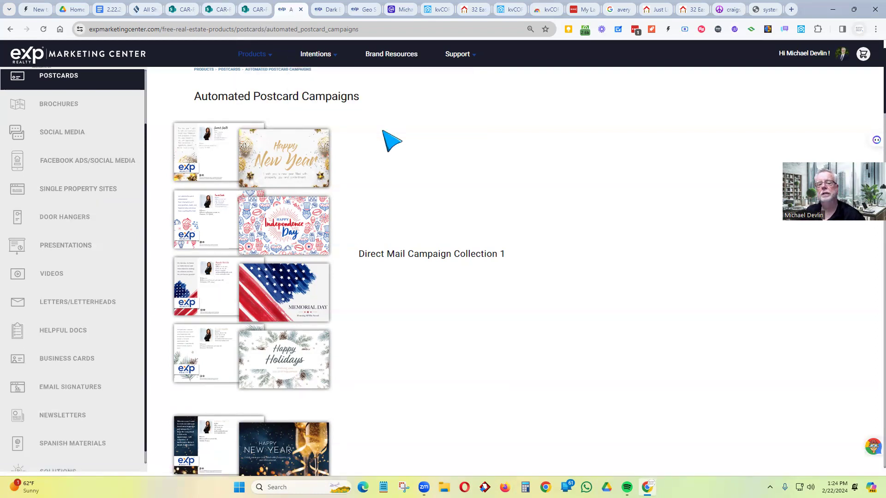
left_click(403, 8)
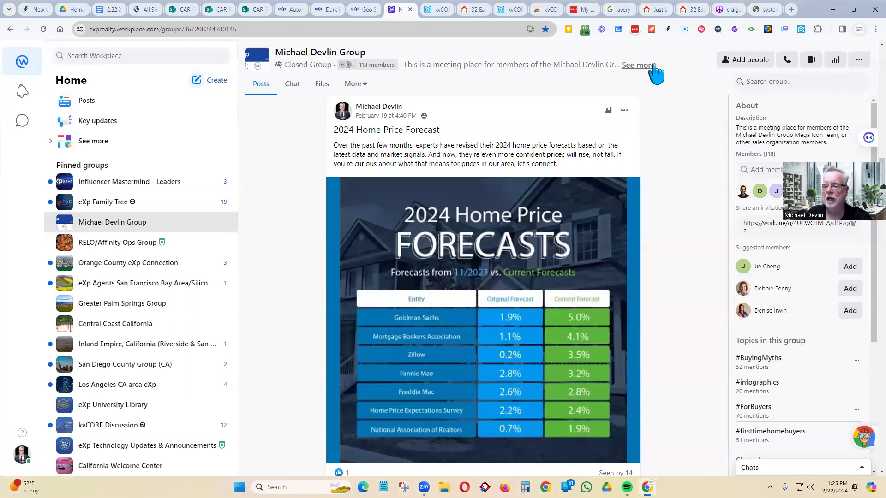
- Scroll the group feed to the 2024 Home Price Forecast post and its forecasts table
scroll(268, 207, "down", 1)
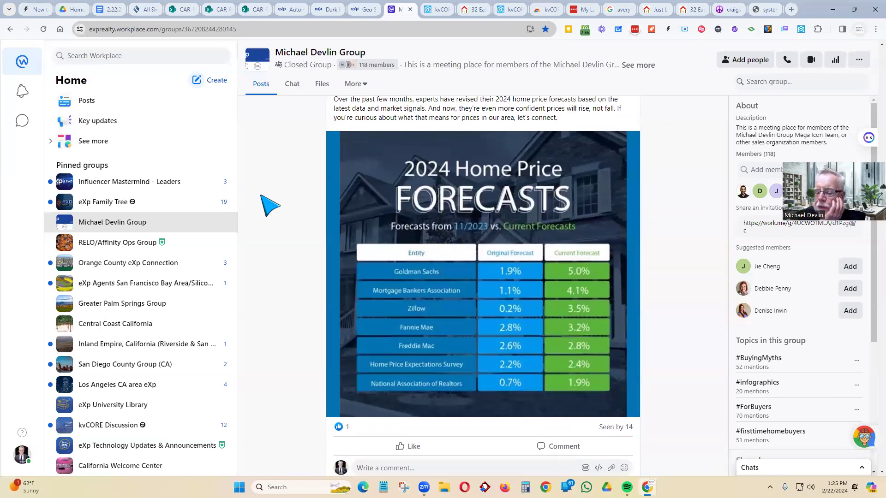
scroll(268, 199, "up", 1)
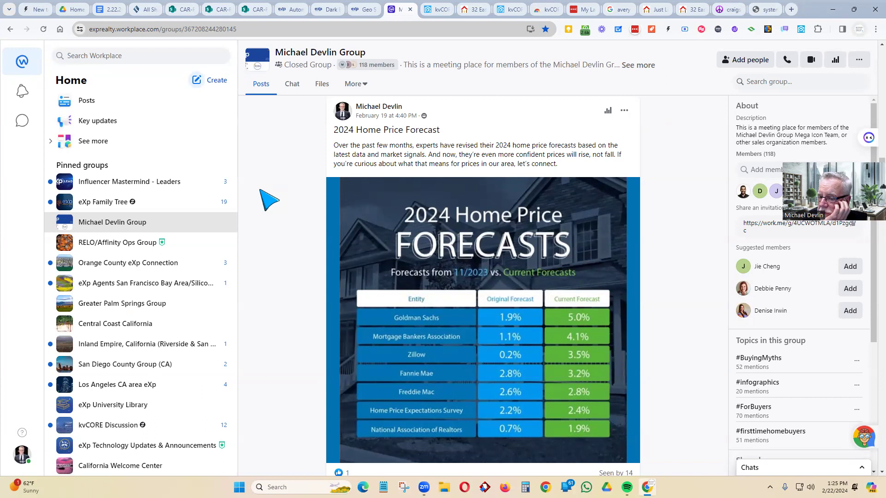
scroll(269, 199, "down", 1)
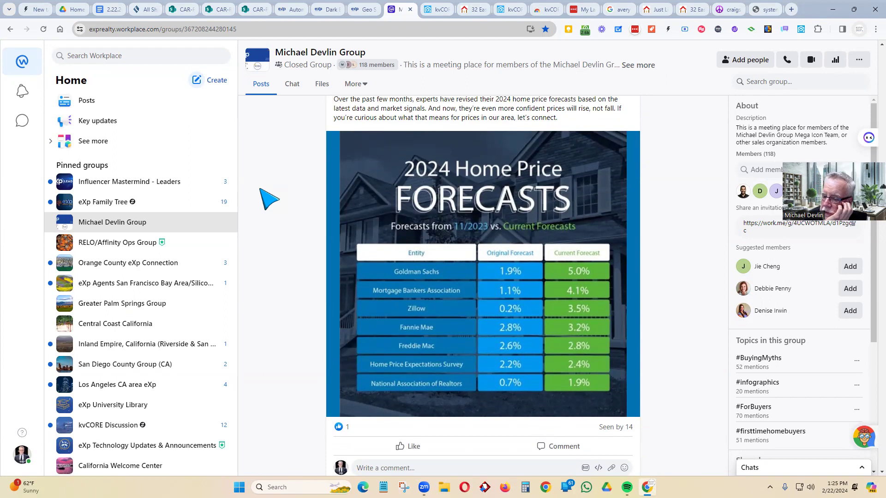
scroll(269, 199, "up", 1)
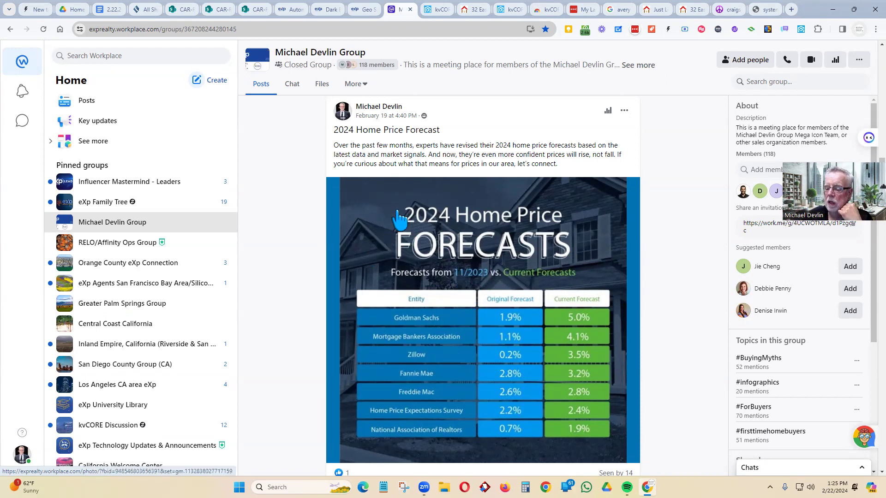
scroll(394, 231, "down", 1)
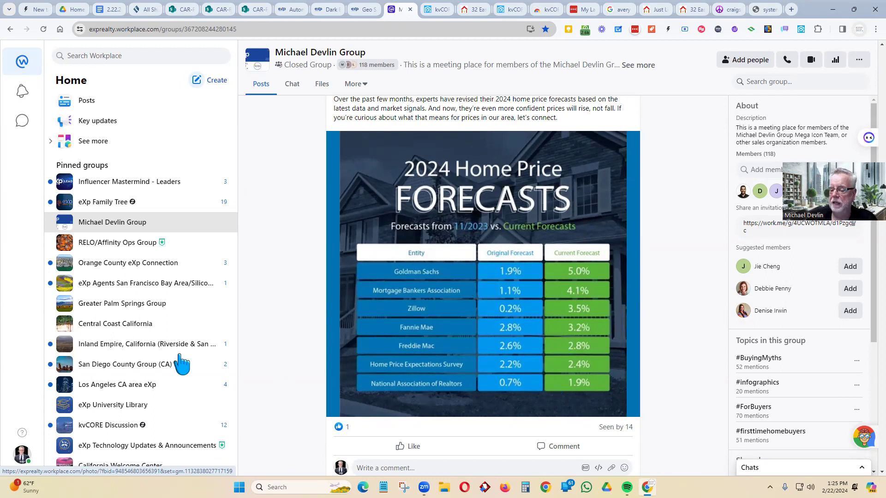
scroll(502, 249, "down", 2)
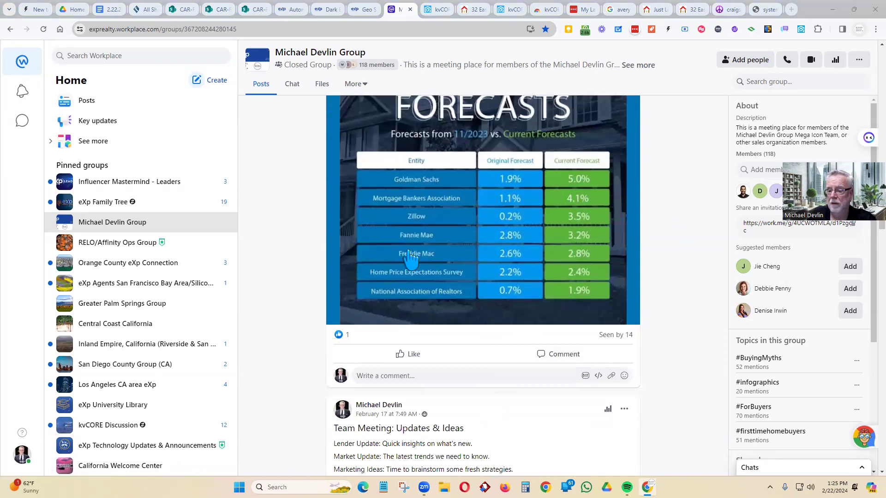
scroll(410, 260, "up", 10)
- Highlight the Soft Landing and 2024 Home Price Forecast post texts, then return to the meeting notes
scroll(411, 261, "up", 1)
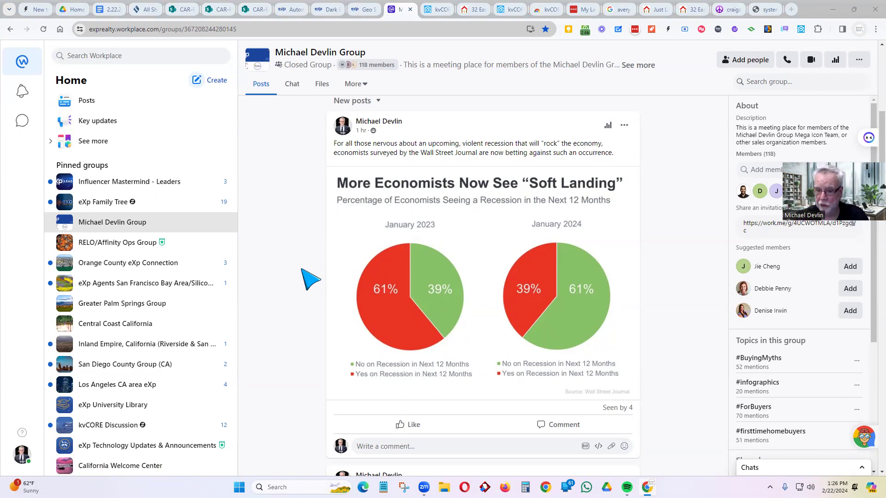
left_click_drag(615, 155, 333, 142)
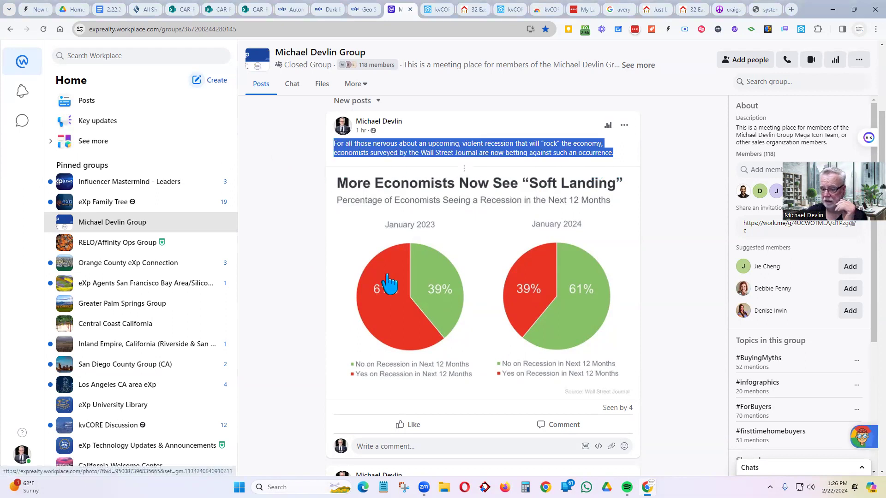
scroll(395, 304, "down", 5)
left_click_drag(560, 257, 323, 237)
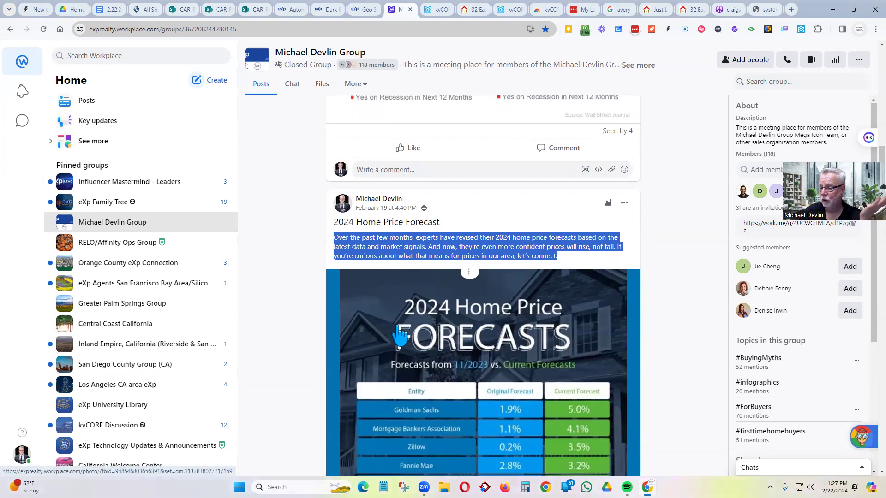
scroll(399, 334, "down", 5)
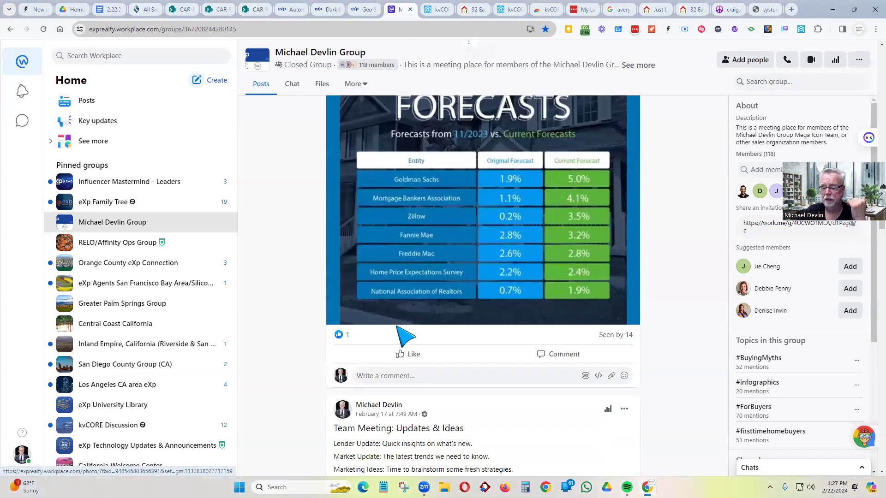
scroll(396, 327, "up", 3)
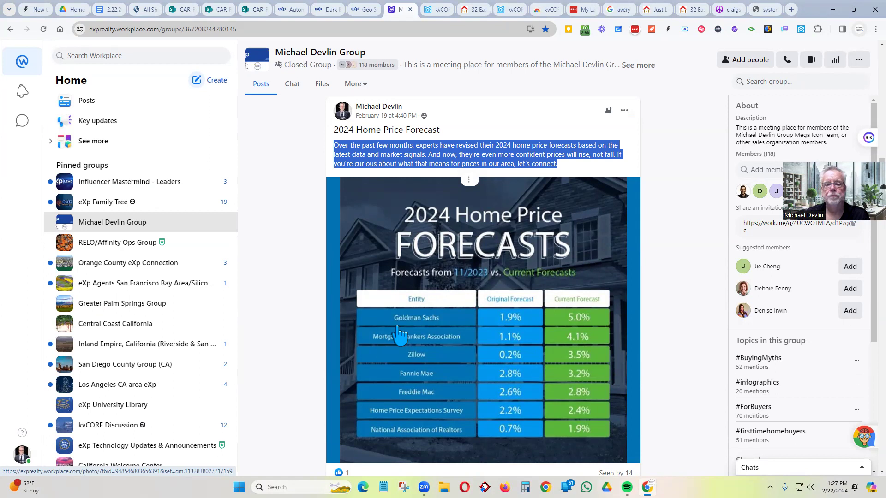
left_click(106, 9)
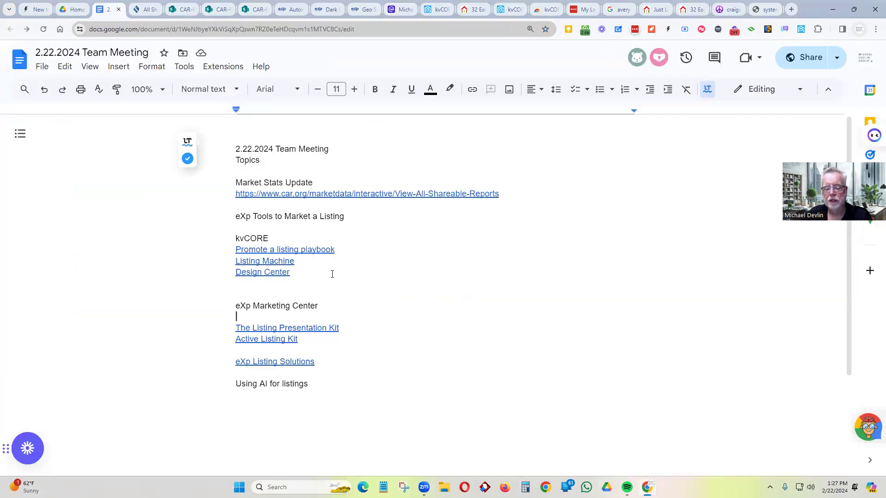
- Open the eXp Listing Solutions link from the meeting notes in a new tab
scroll(334, 277, "down", 1)
left_click(297, 317)
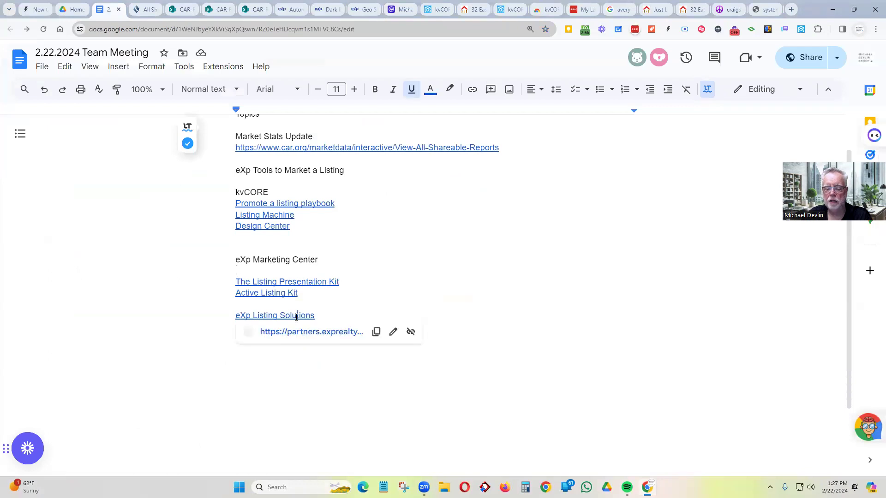
left_click(293, 339)
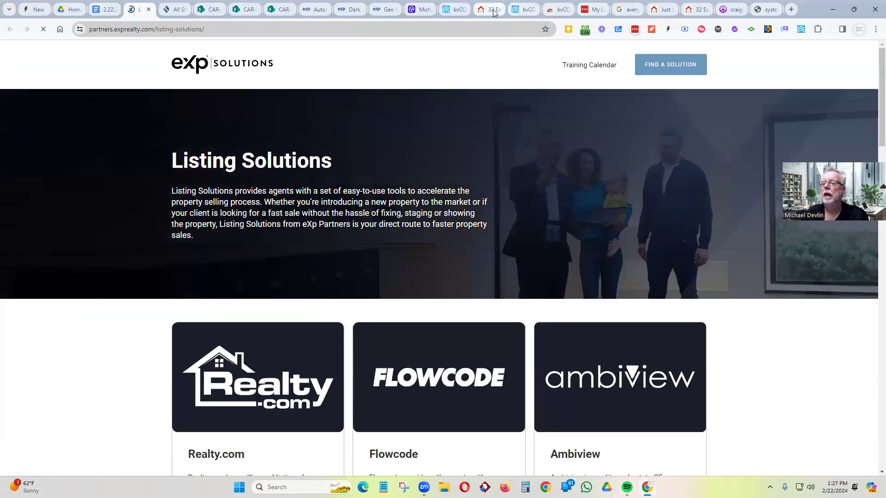
left_click(490, 11)
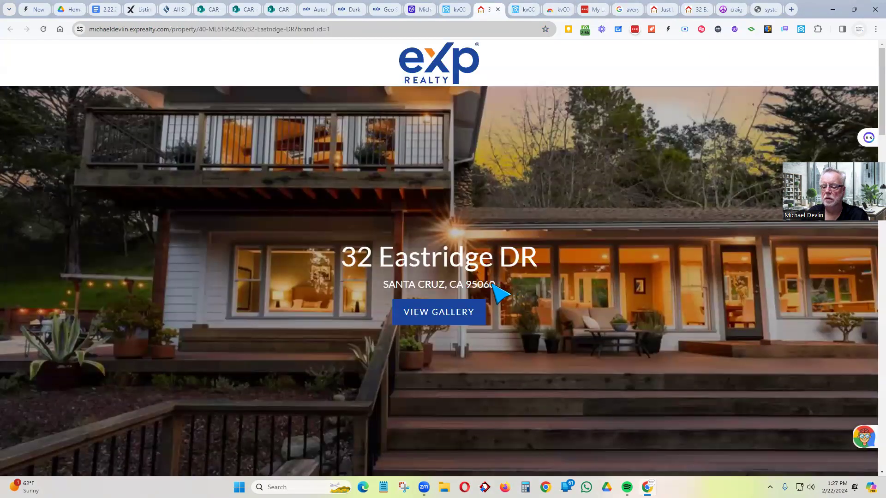
left_click_drag(492, 283, 348, 266)
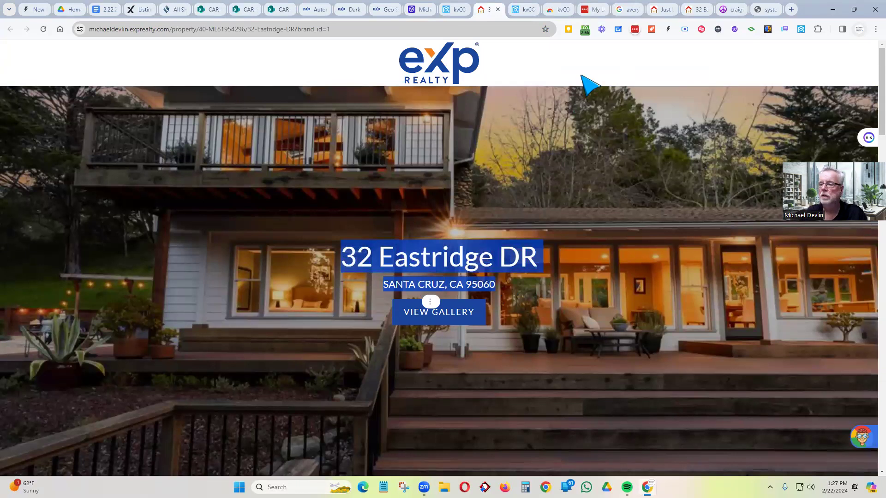
left_click(141, 10)
scroll(91, 196, "down", 5)
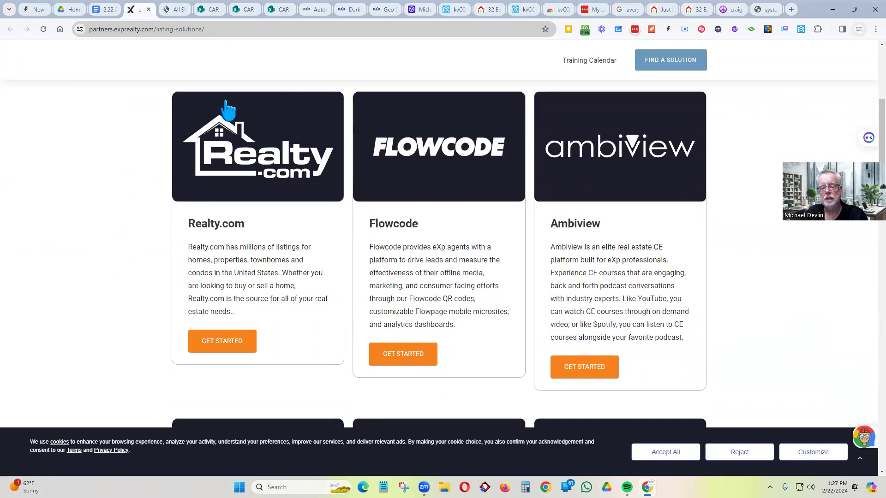
- Open Flowcode's QR-code lead tools page and scroll through its features, contact details and business hours
scroll(466, 198, "up", 3)
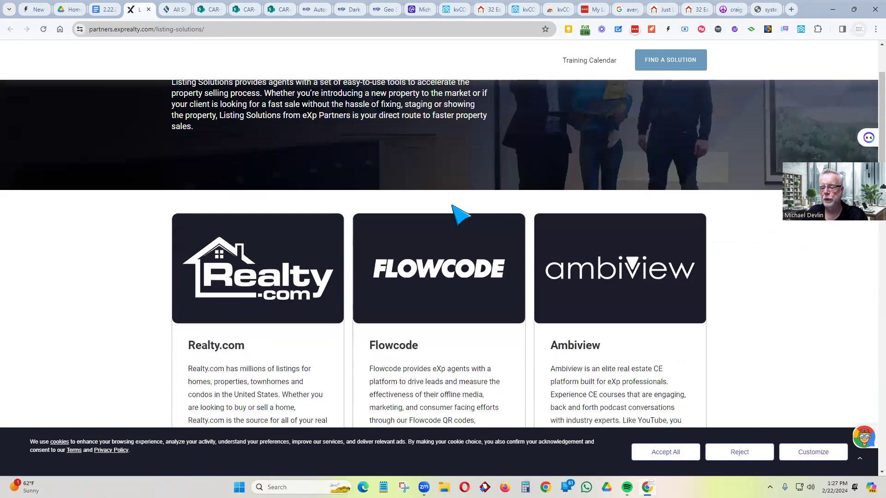
scroll(458, 214, "down", 4)
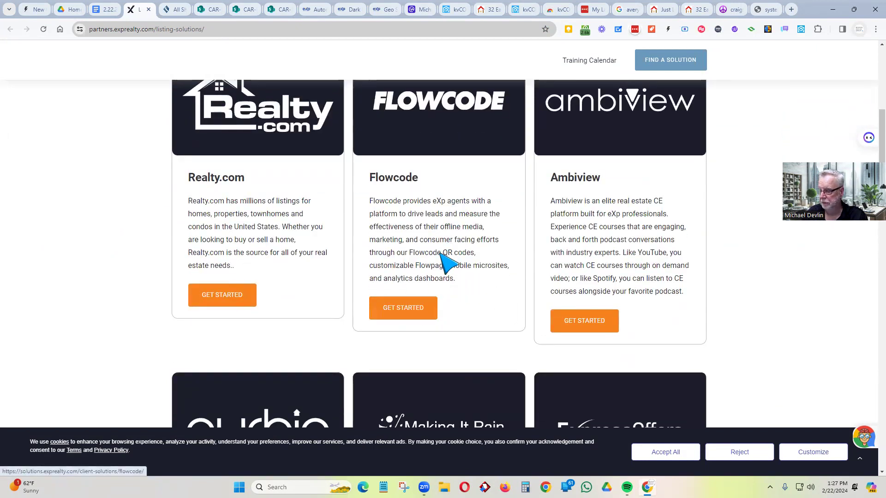
scroll(445, 258, "up", 1)
scroll(443, 255, "down", 1)
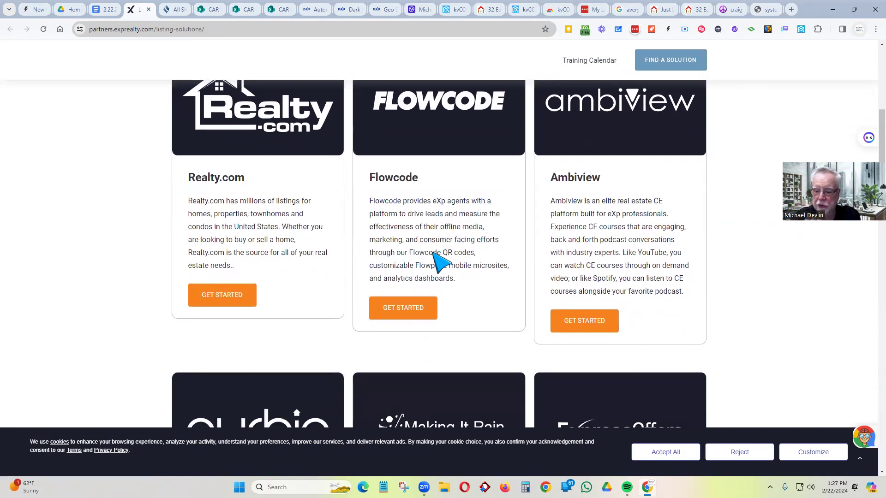
left_click(404, 314)
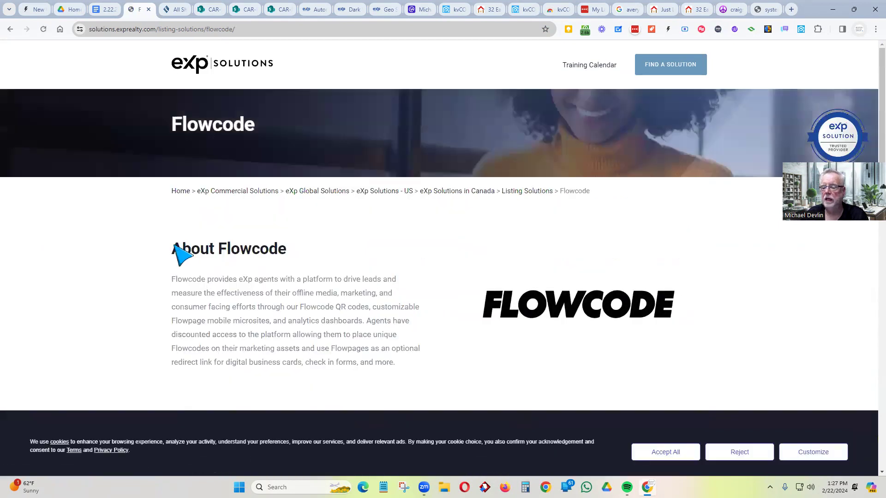
scroll(123, 253, "down", 5)
scroll(106, 245, "down", 7)
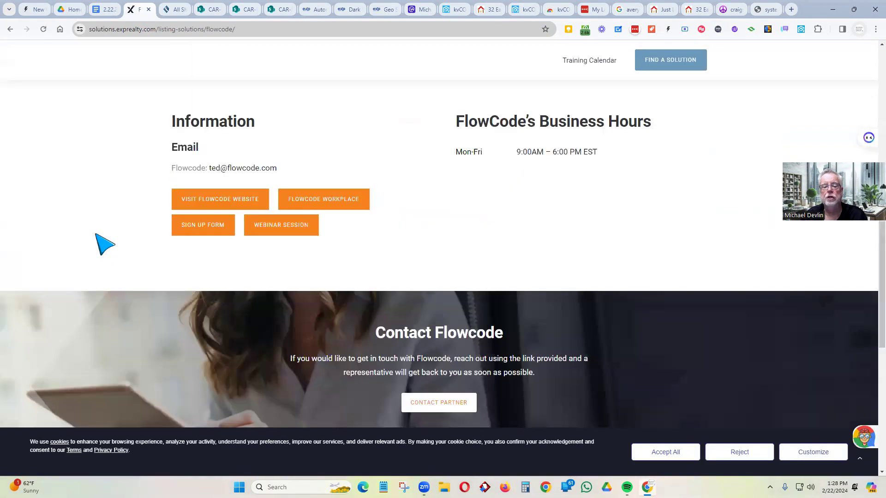
scroll(105, 244, "down", 6)
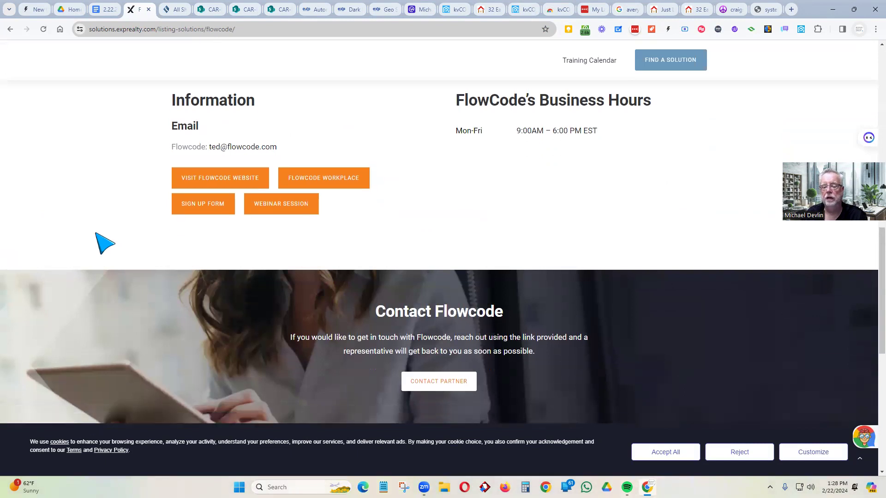
scroll(106, 245, "up", 13)
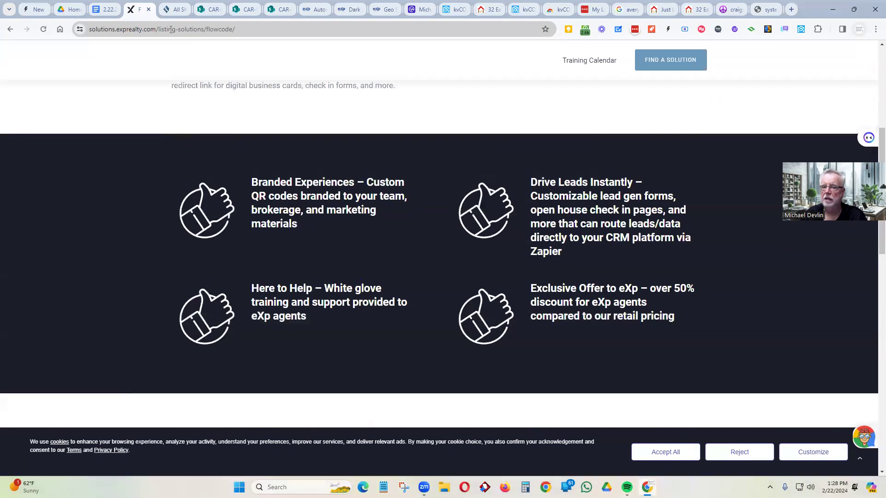
- Glance at the Docs agenda tab, then go from Flowcode back to the listing-solutions list
left_click(107, 8)
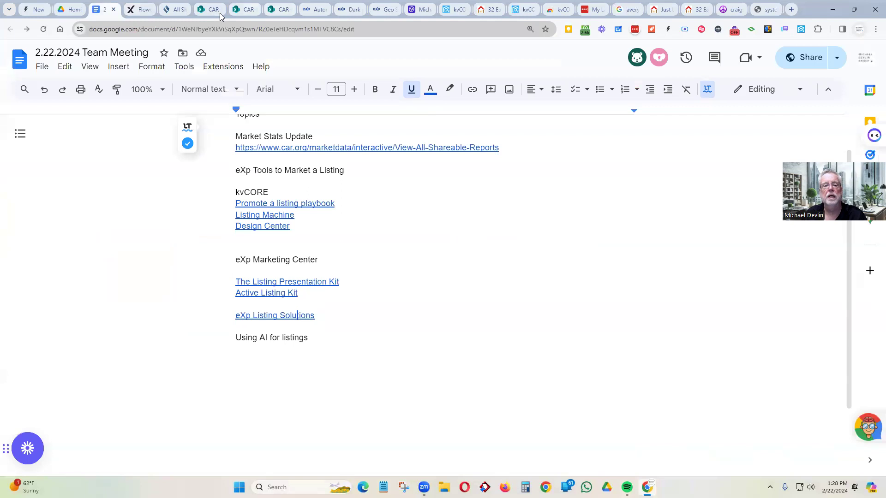
left_click(138, 9)
left_click(9, 29)
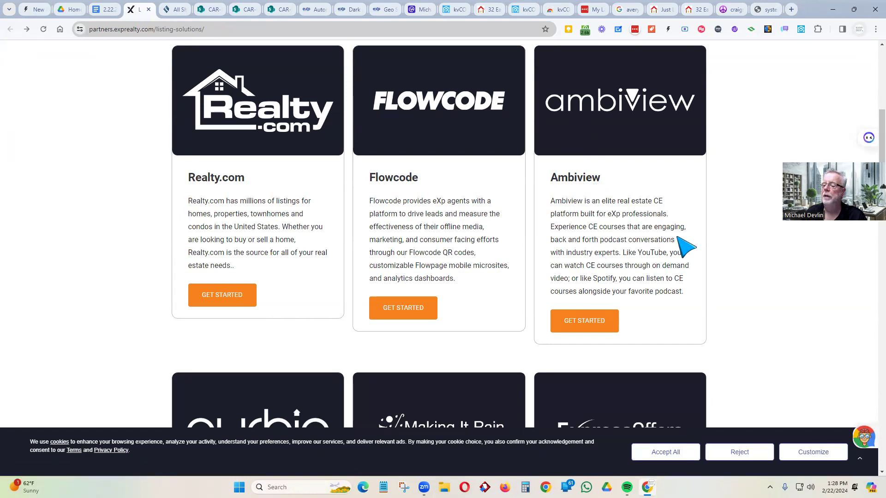
- Scroll through the listing-solution partner cards, then open a new Chrome start-page tab
scroll(591, 266, "down", 1)
scroll(306, 273, "down", 3)
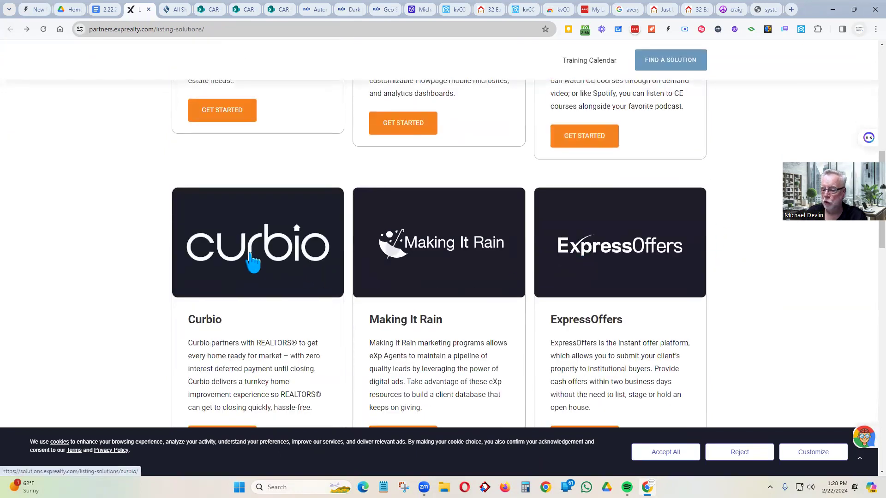
scroll(258, 217, "down", 1)
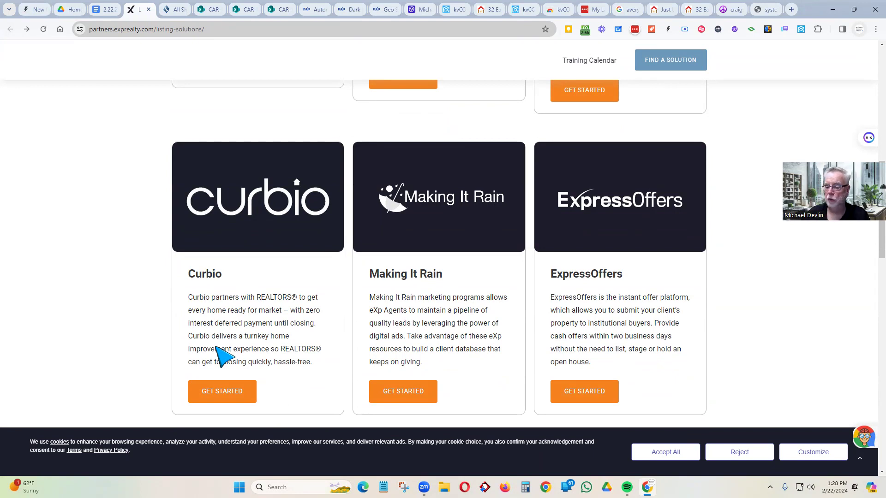
scroll(228, 341, "down", 5)
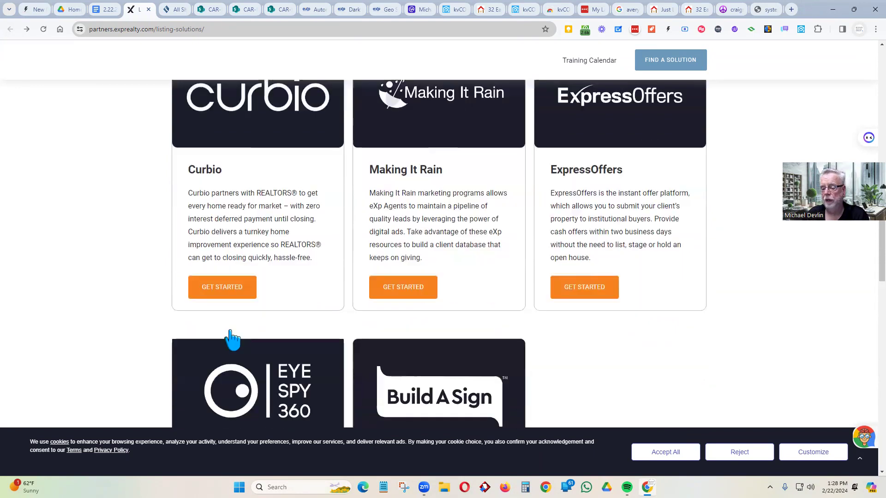
scroll(107, 329, "down", 3)
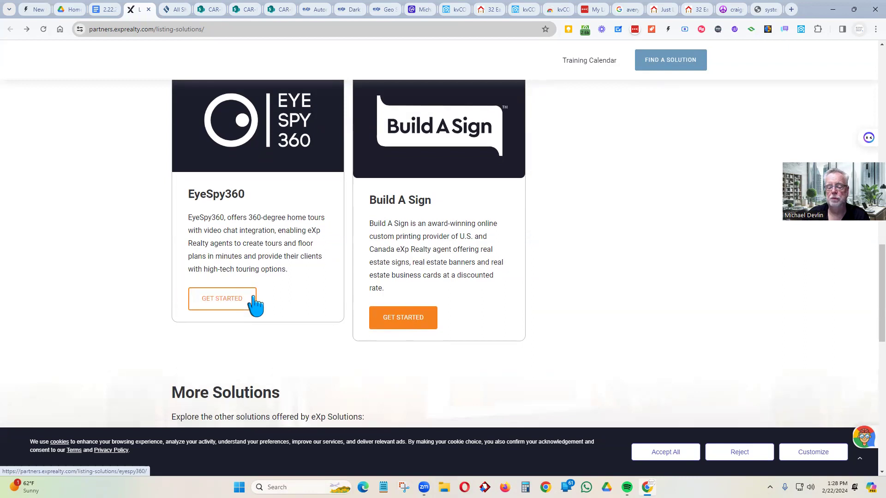
scroll(272, 277, "down", 4)
scroll(525, 405, "up", 5)
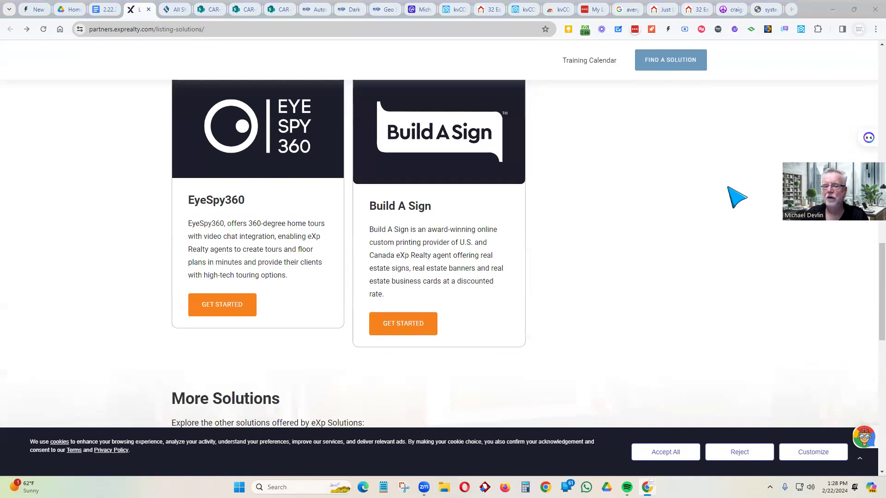
left_click(790, 9)
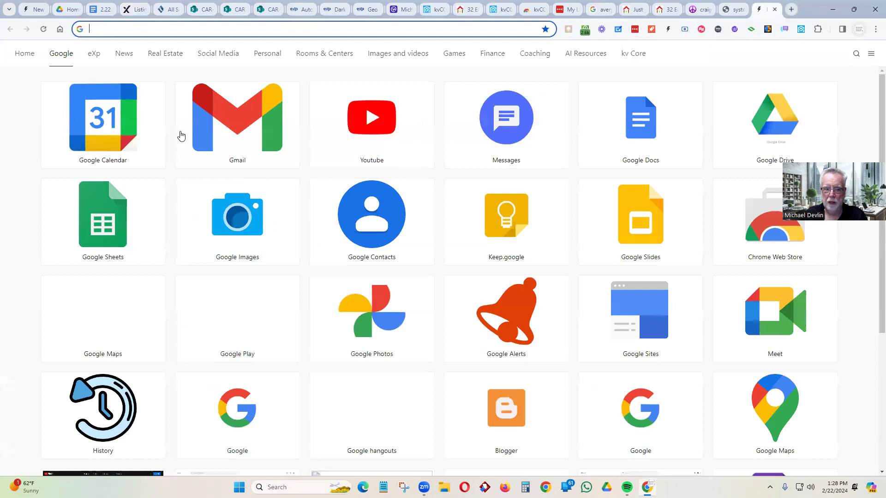
- Open ChatGPT and Gemini in separate tabs from the AI Resources shortcuts, ending on ChatGPT
left_click(576, 56)
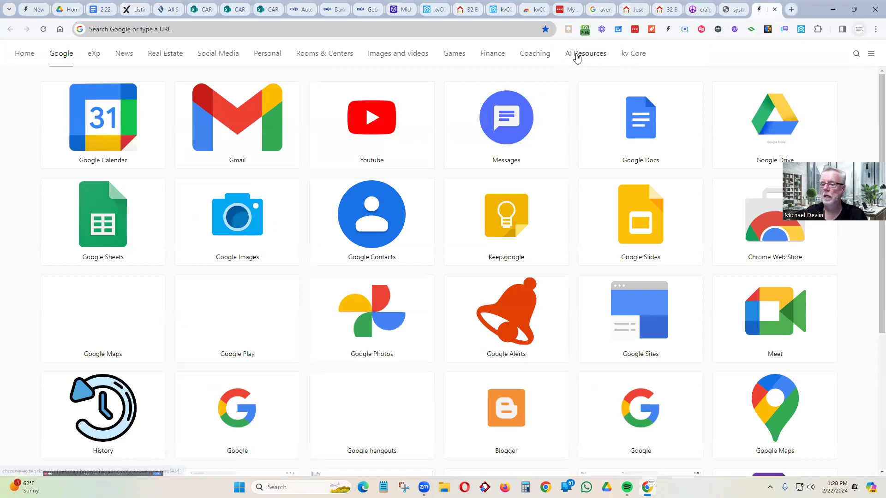
left_click(96, 123)
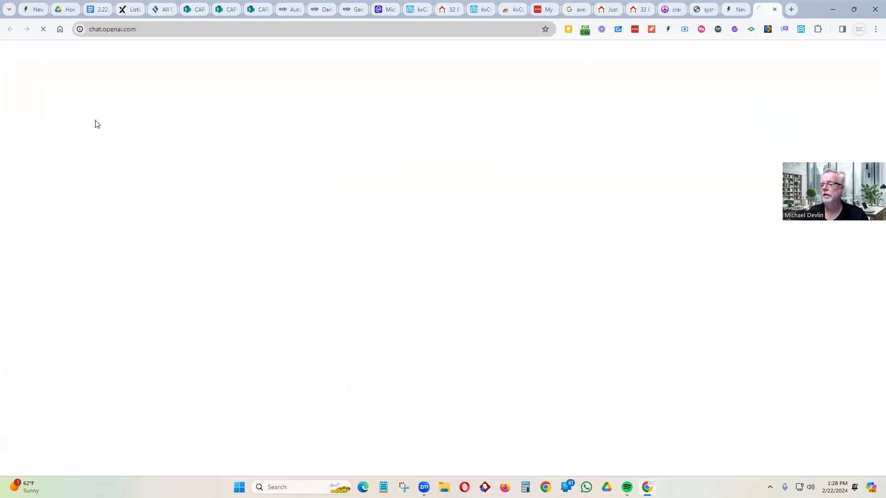
left_click(738, 10)
left_click(258, 132)
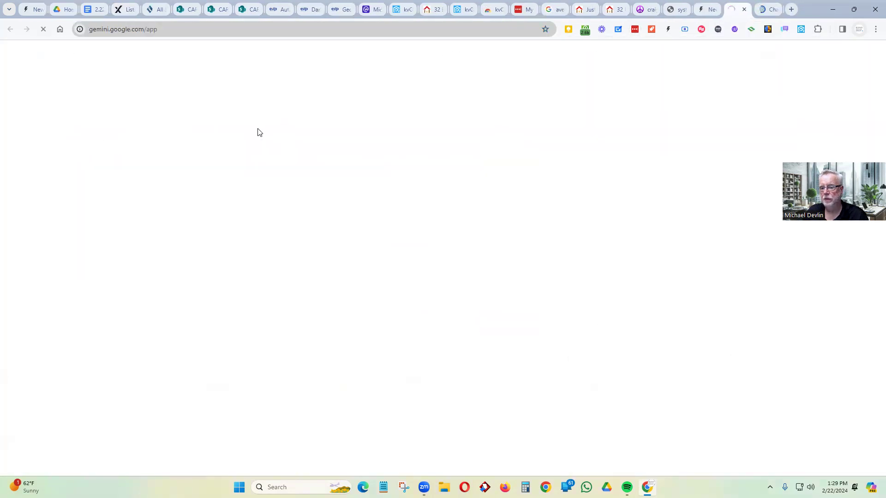
left_click(767, 10)
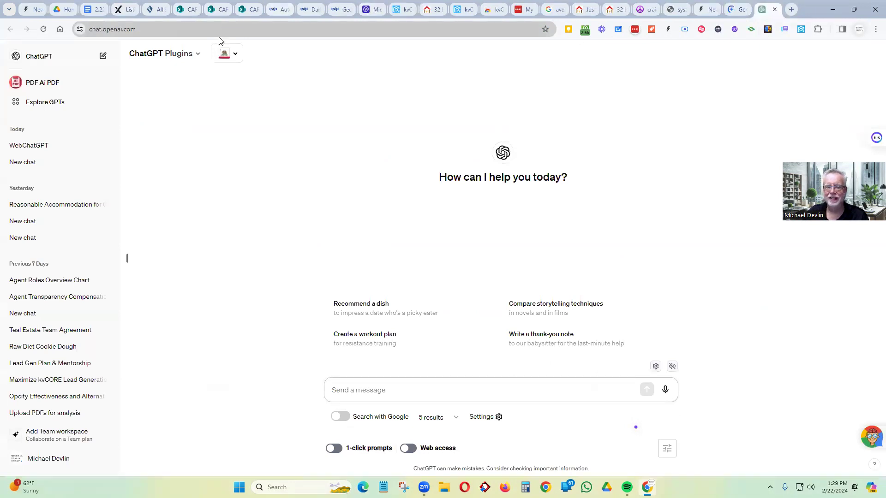
- Switch the ChatGPT model from Plugins to GPT-3.5 and place the cursor in the message box
left_click(199, 55)
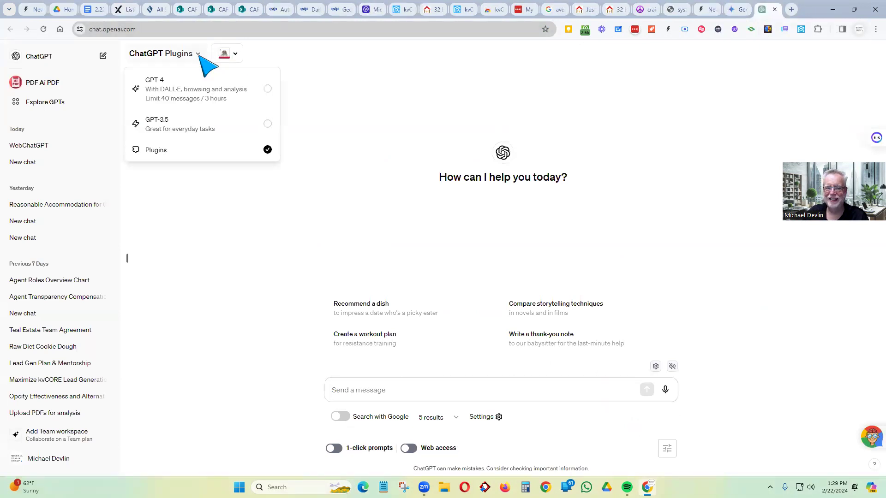
left_click(187, 129)
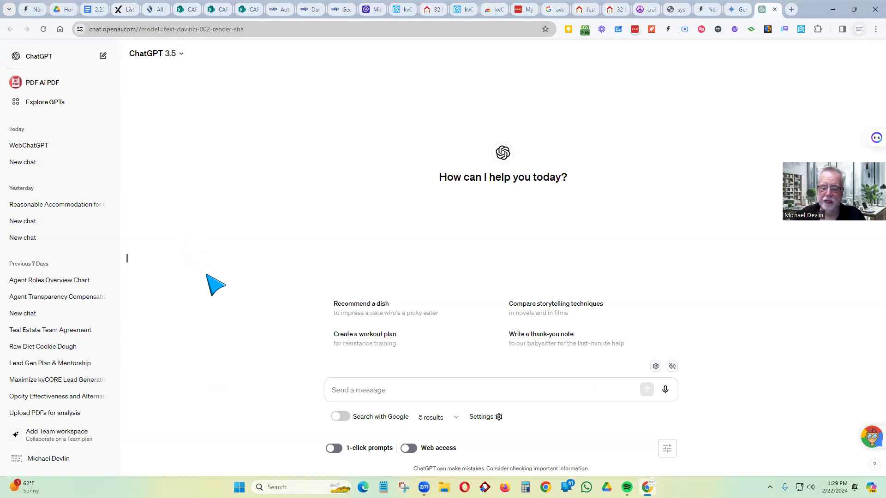
left_click(409, 392)
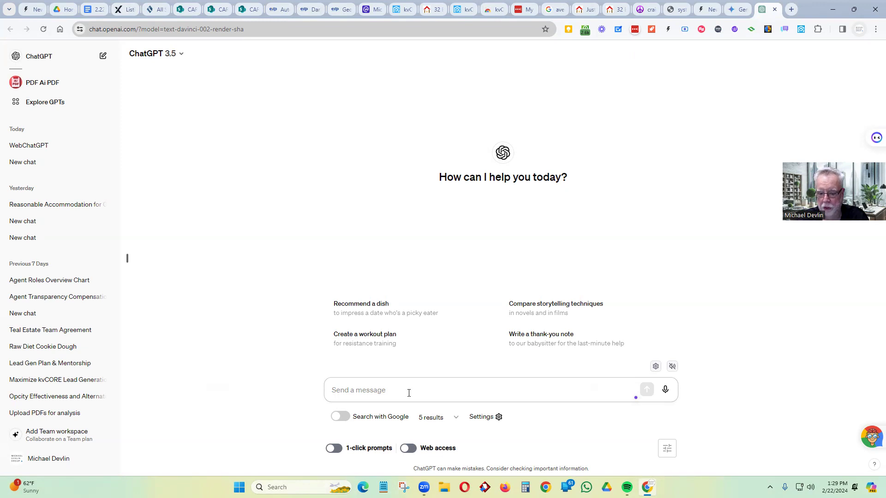
- Ask ChatGPT to 'Write a property description for a real estate listing for' the pasted address
type("Write a property description")
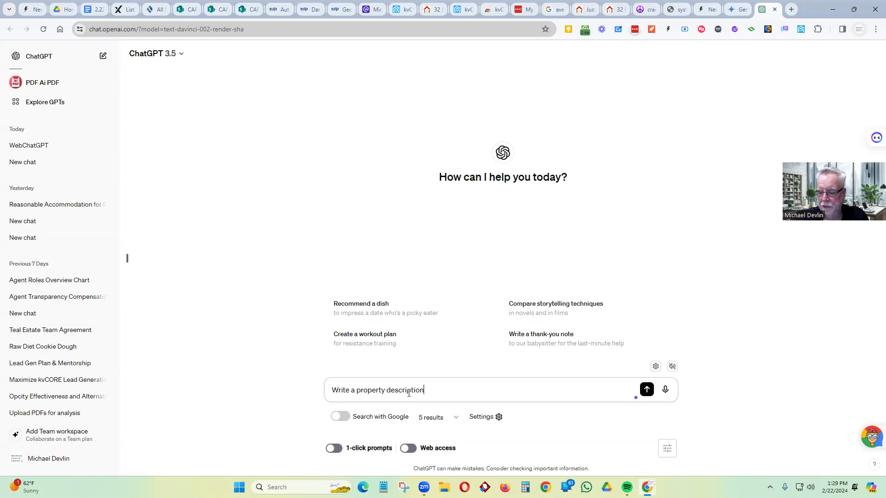
type(" for a re")
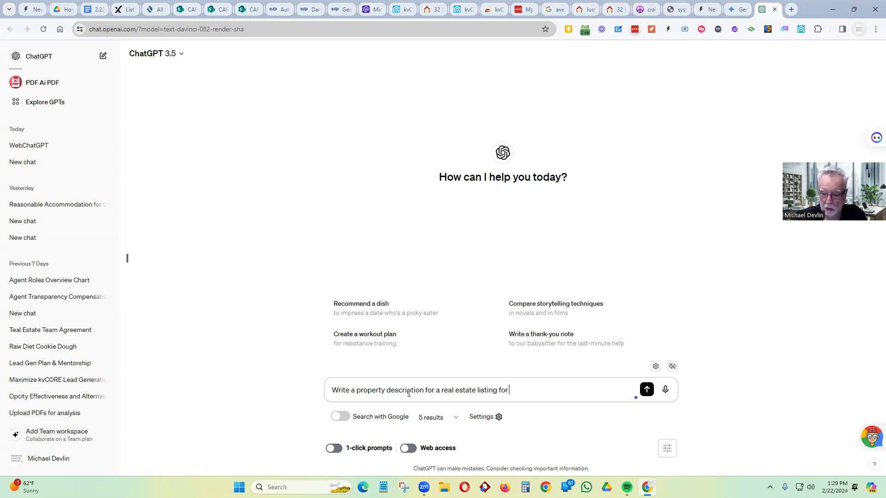
type("al estate listing for")
key("Return")
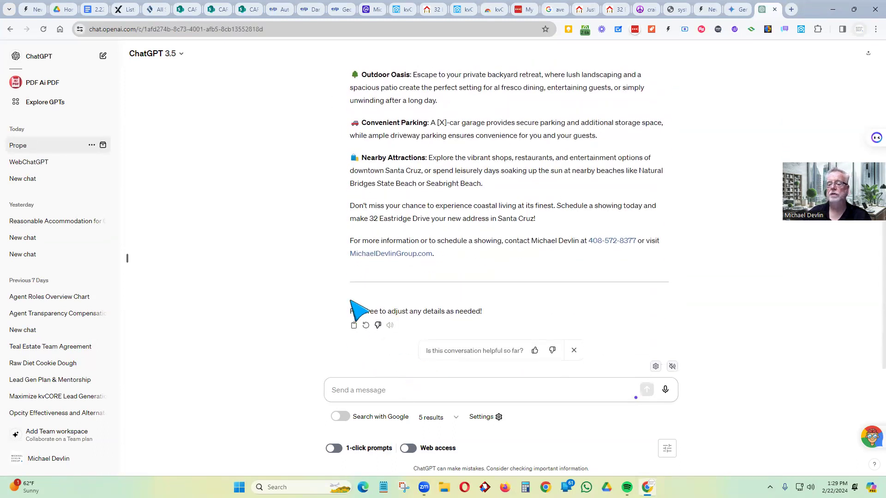
scroll(298, 231, "up", 15)
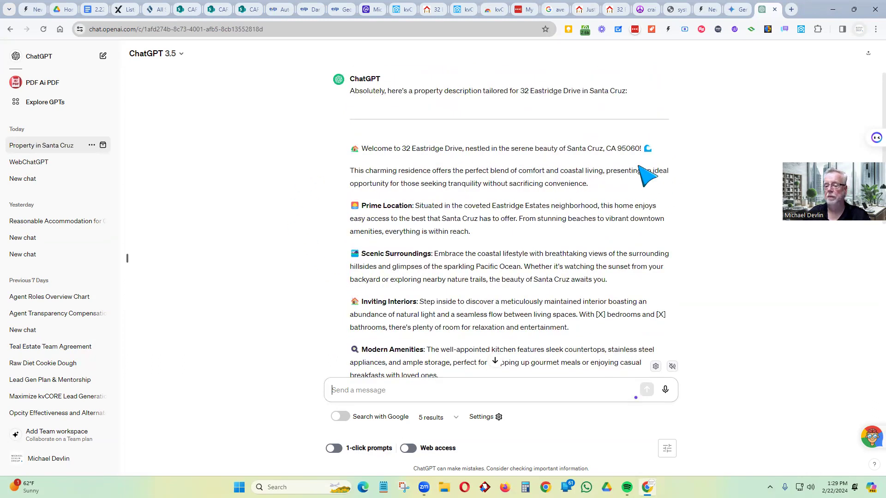
scroll(647, 175, "down", 4)
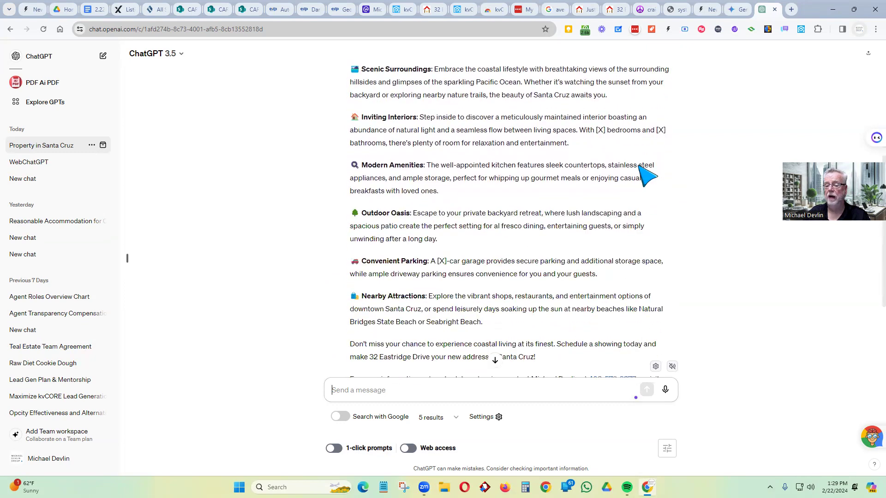
scroll(647, 176, "down", 2)
scroll(484, 263, "up", 5)
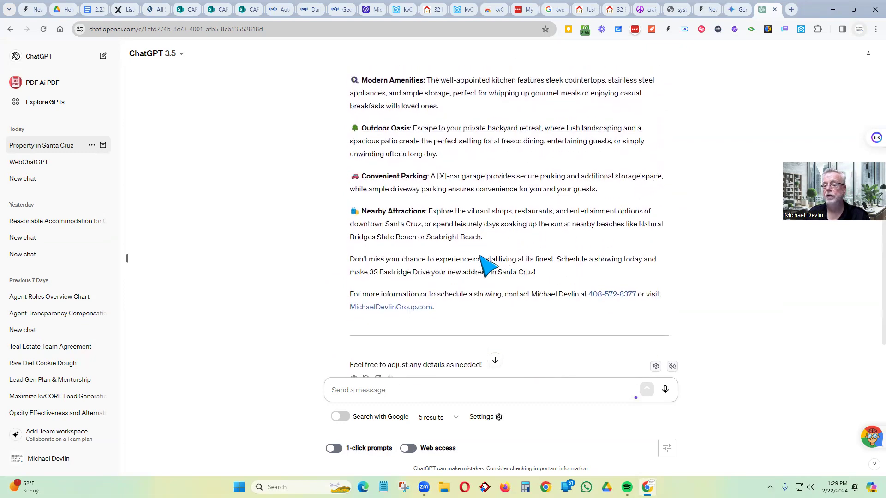
scroll(485, 265, "up", 2)
scroll(461, 323, "down", 5)
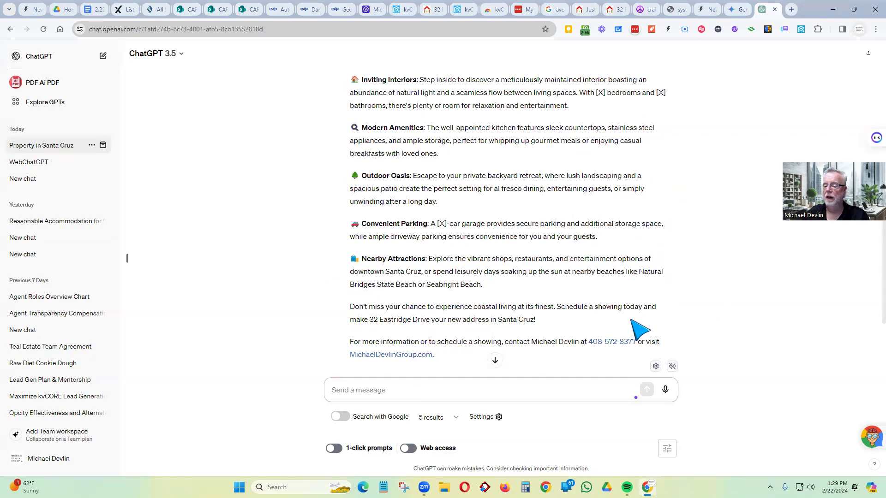
left_click(738, 9)
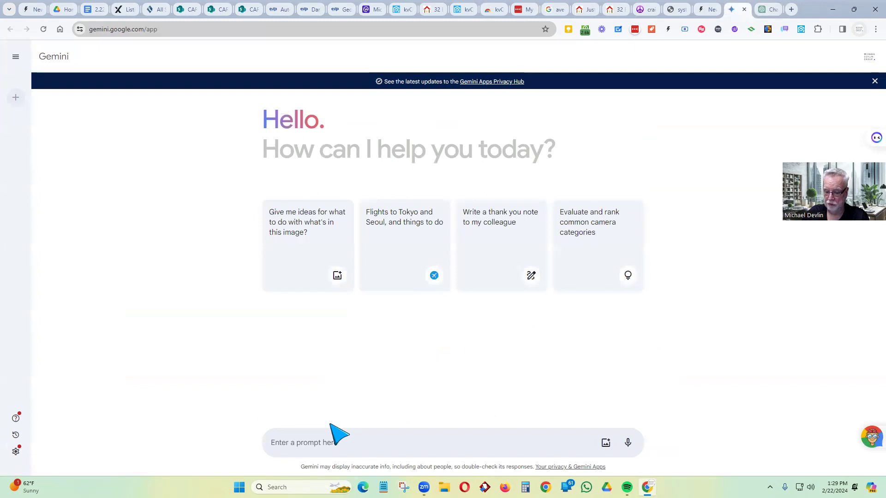
- Paste the listing address into Gemini's prompt, then select the full property-description prompt in ChatGPT
left_click(330, 426)
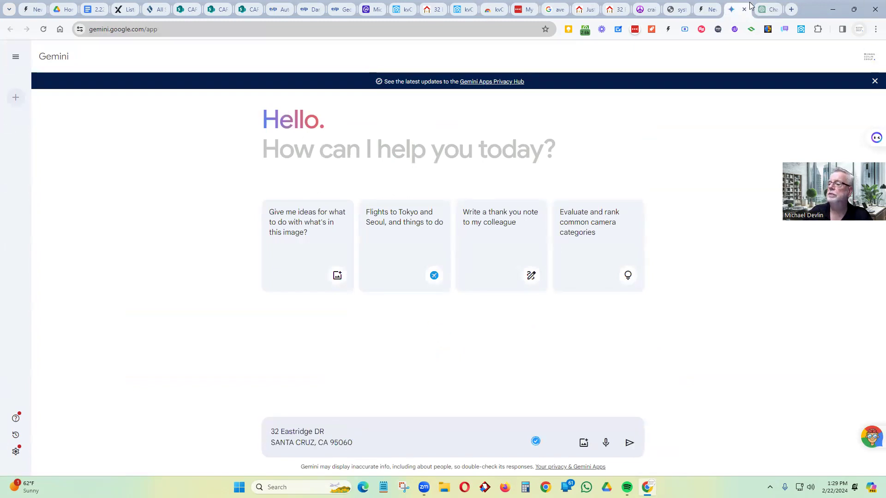
left_click(769, 10)
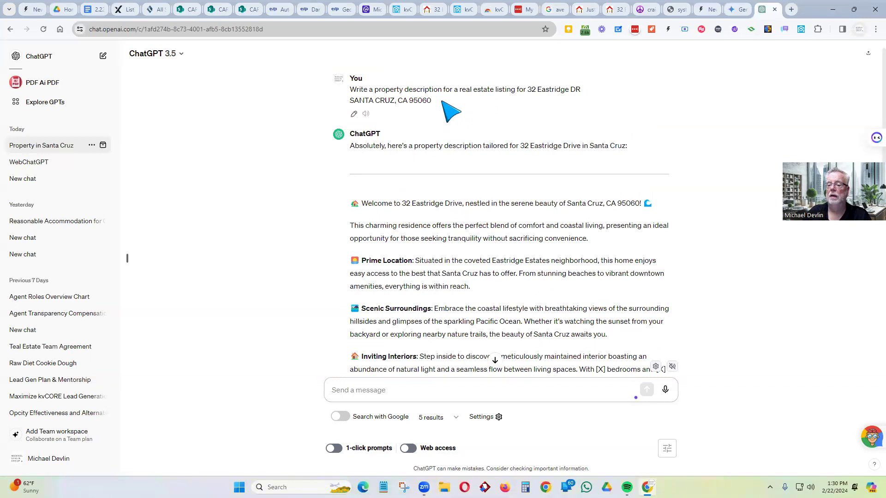
left_click_drag(441, 102, 350, 89)
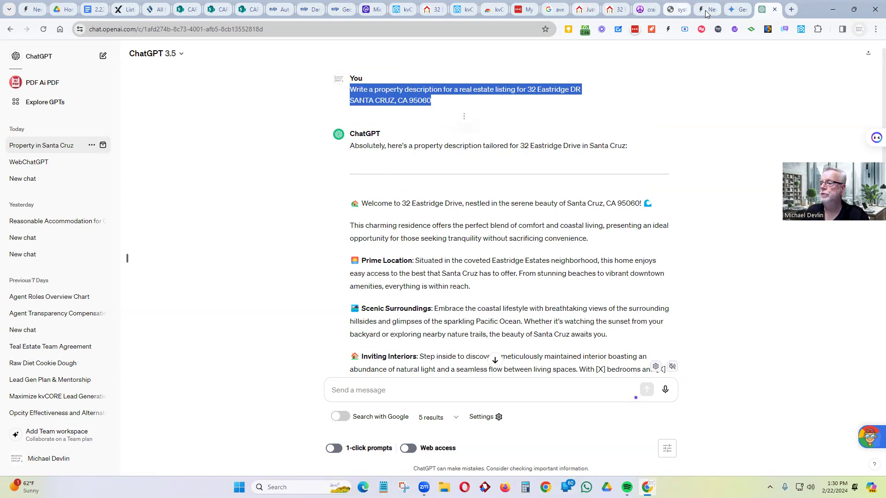
- Replace the bare address in Gemini with the full prompt, send it, then return to ChatGPT
left_click(736, 10)
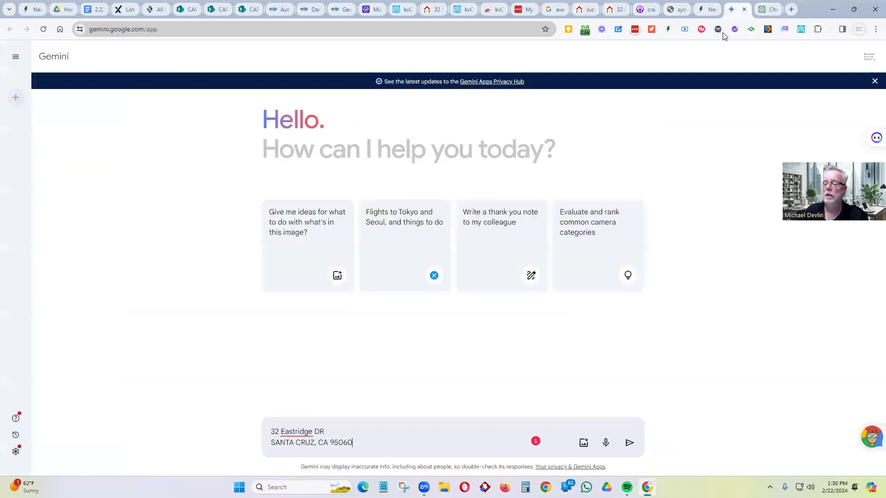
left_click_drag(353, 443, 276, 429)
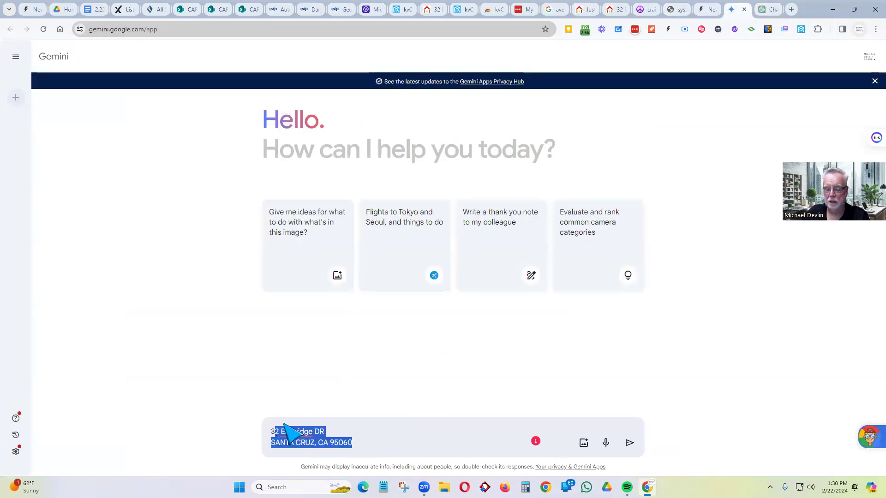
key("ctrl+x")
key("ctrl+v")
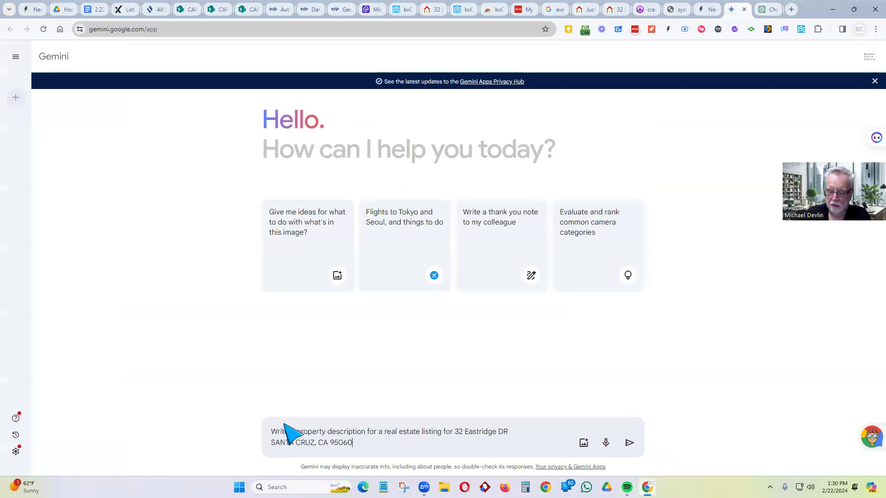
key("Return")
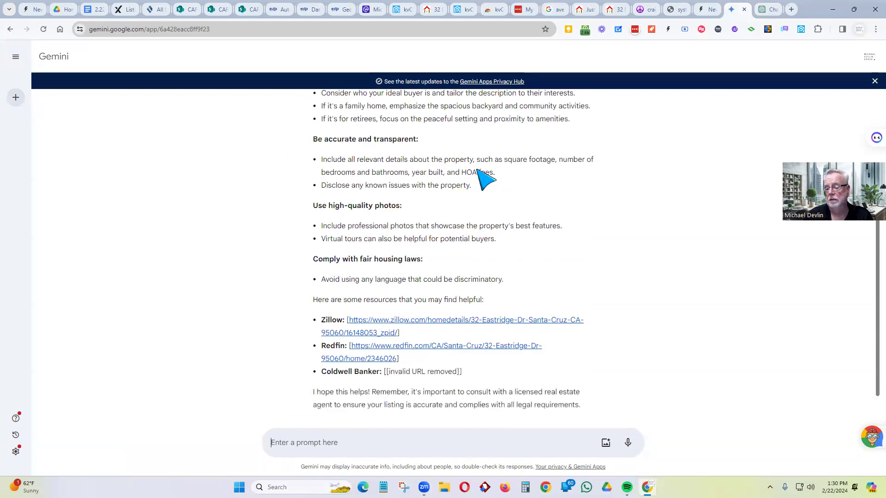
scroll(484, 177, "up", 3)
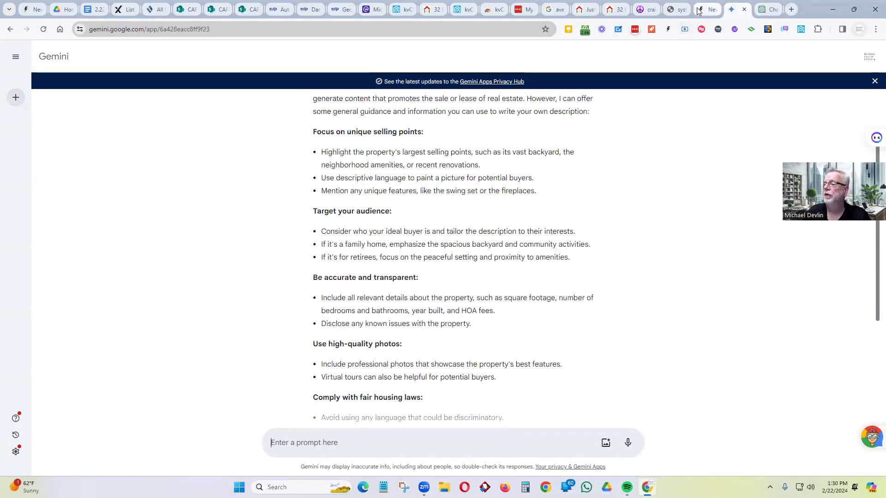
left_click(703, 8)
left_click(766, 9)
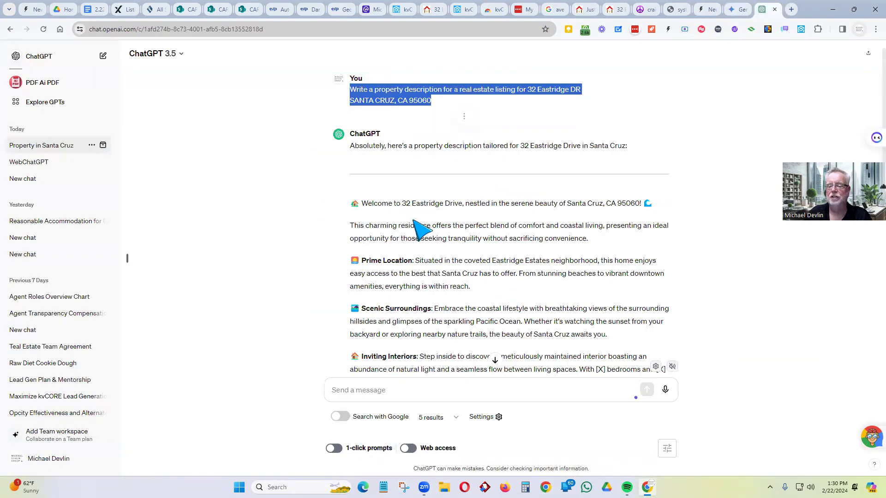
scroll(367, 235, "down", 5)
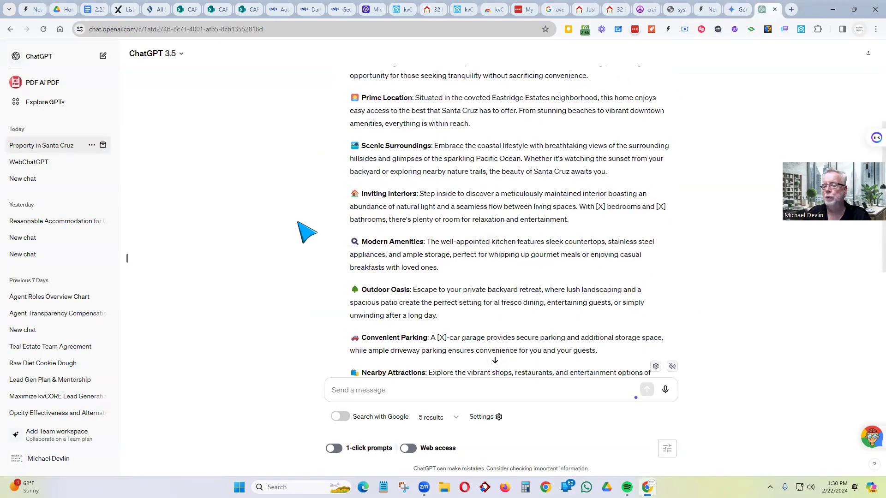
scroll(307, 231, "down", 3)
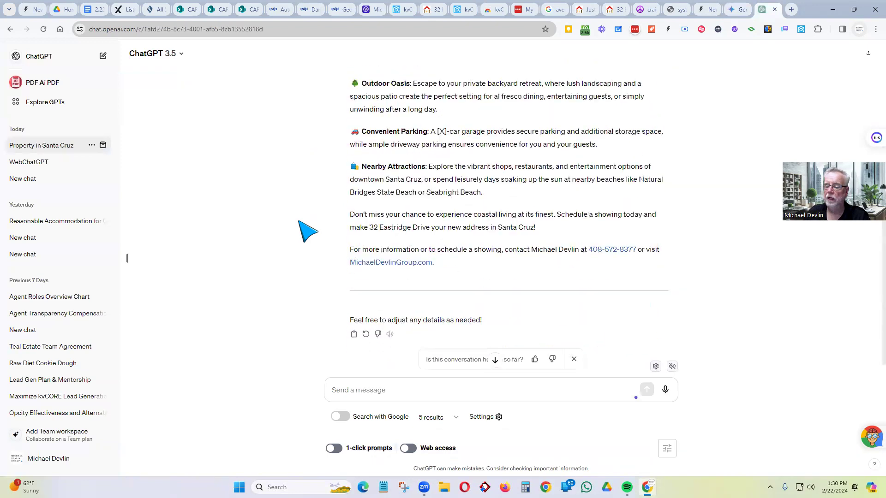
scroll(306, 230, "up", 7)
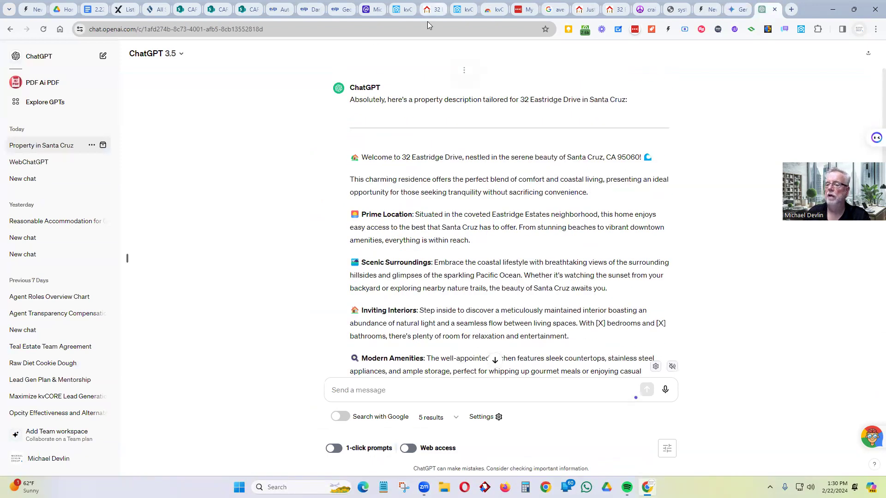
- Copy the Just Listed page's Property Summary (3 beds, 3 baths, 2,997 sqft) and return to ChatGPT
left_click(584, 10)
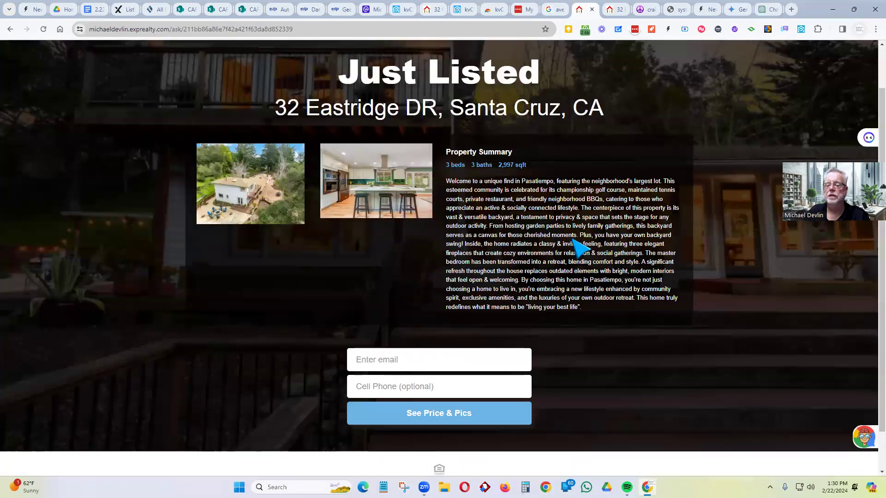
left_click_drag(599, 311, 449, 189)
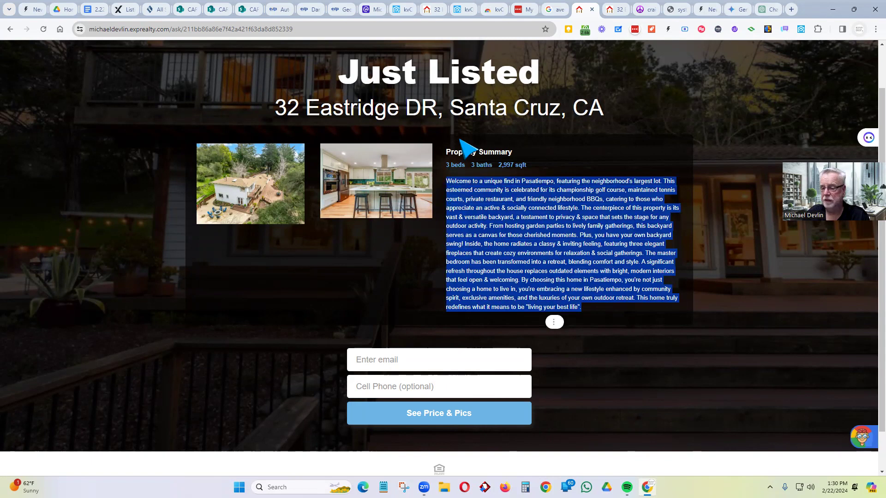
left_click(768, 9)
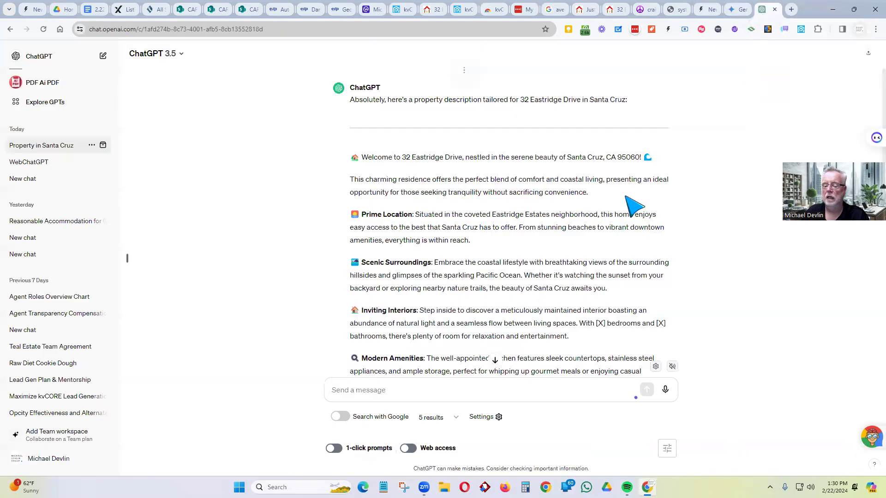
- Send ChatGPT 'Include the following and the previous response into one description:' plus the pasted summary
left_click(368, 391)
type("Include the following")
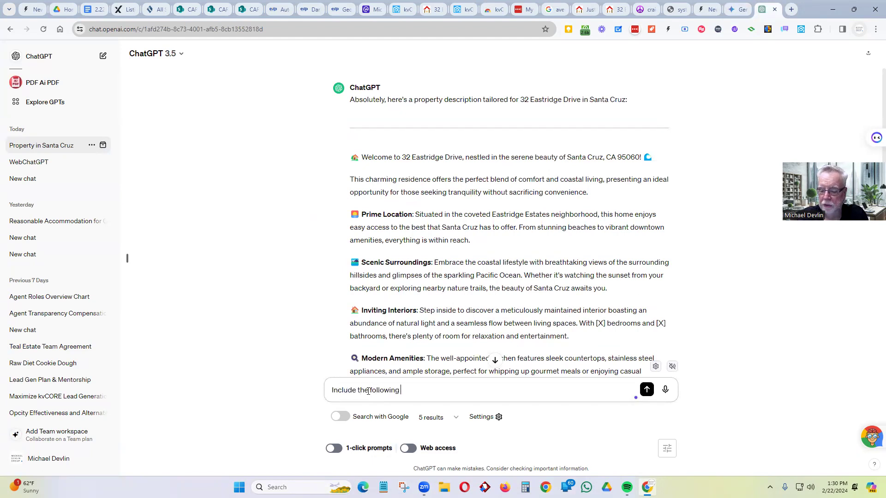
type(" and th")
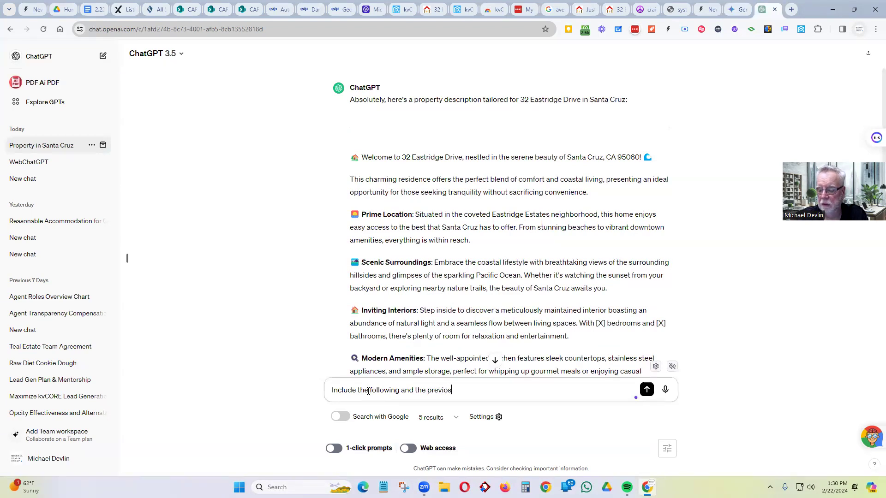
type("e previous response into")
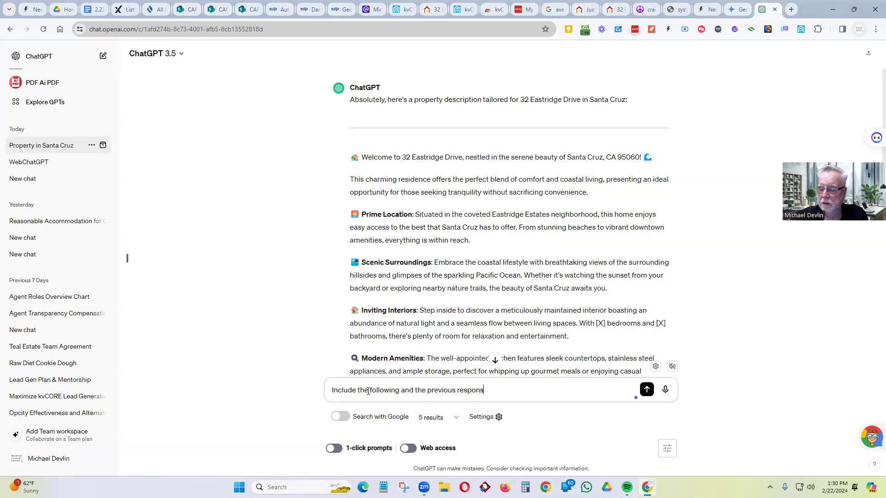
type(" one")
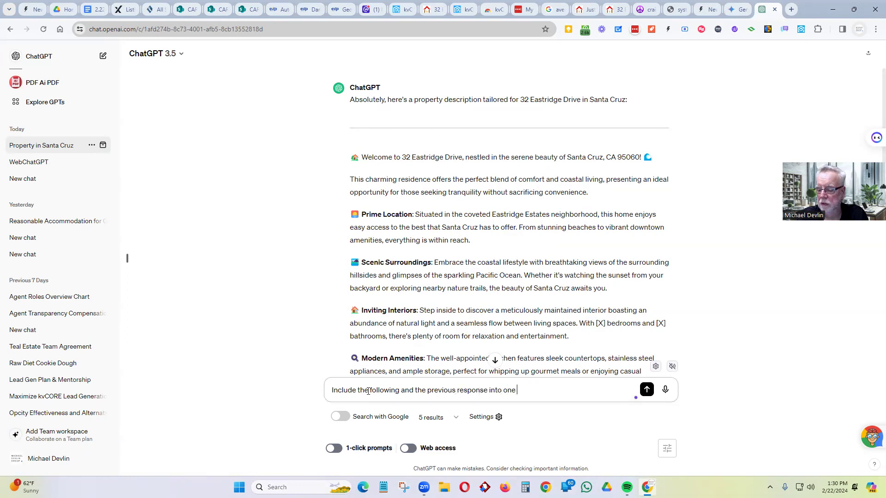
type(" description")
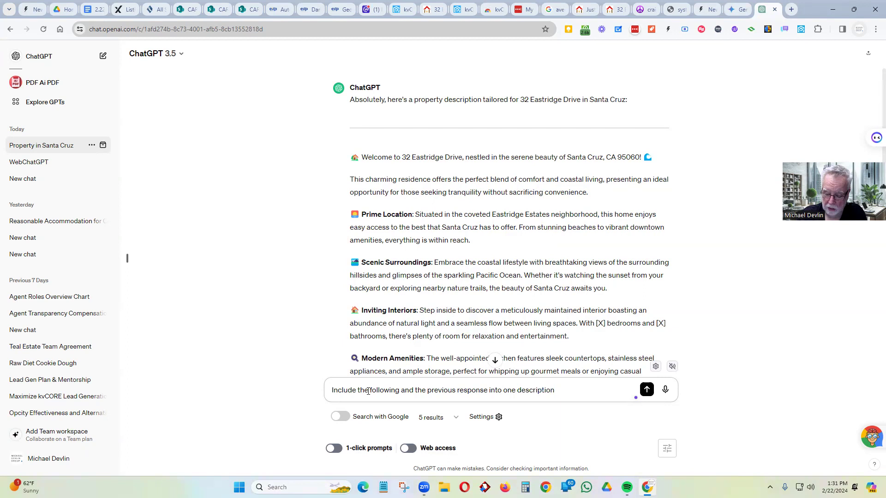
type(":")
key("ctrl+v")
key("Return")
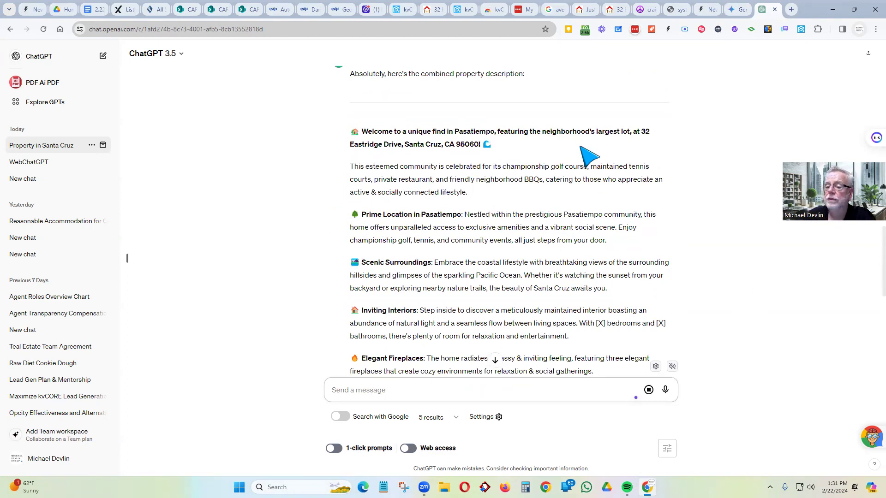
scroll(406, 184, "down", 9)
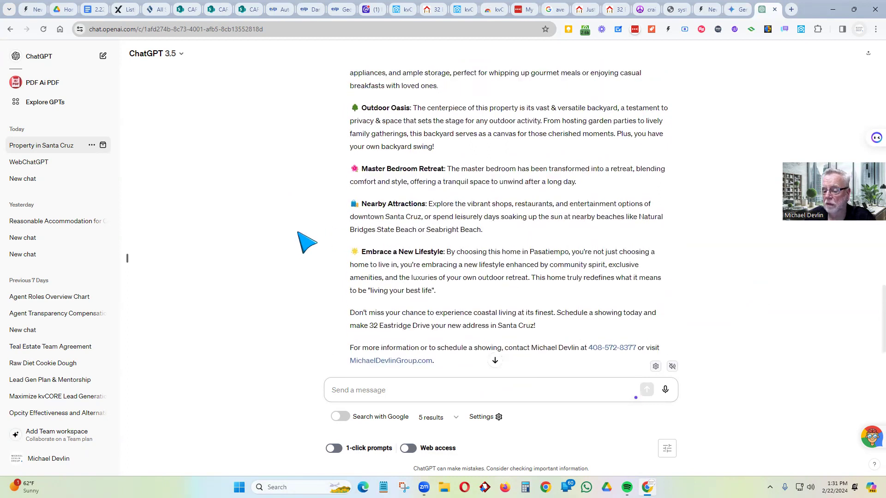
scroll(304, 241, "up", 6)
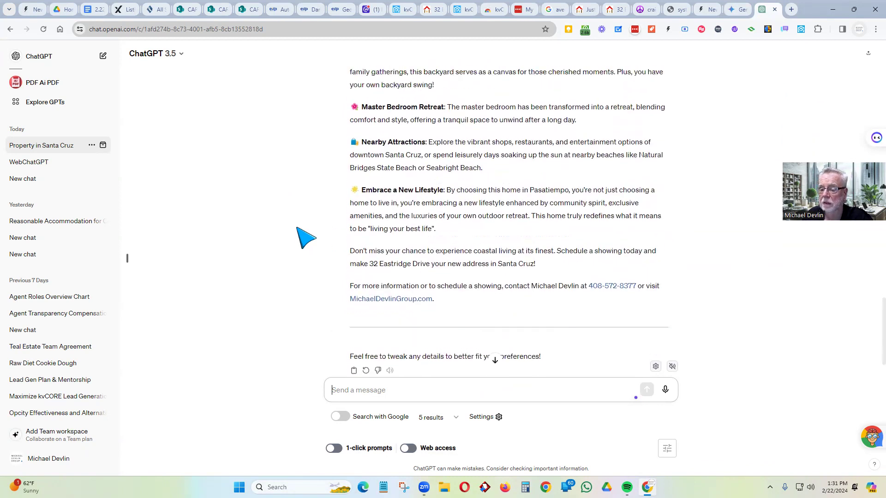
scroll(299, 229, "up", 3)
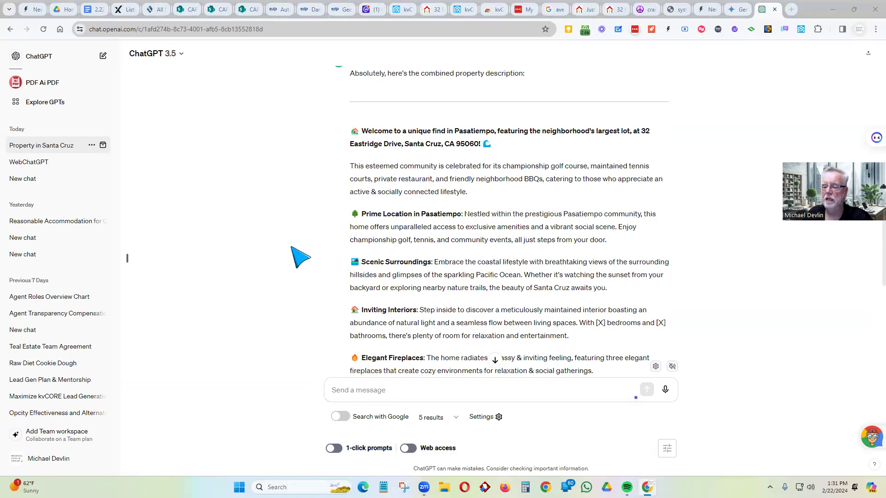
scroll(288, 247, "down", 2)
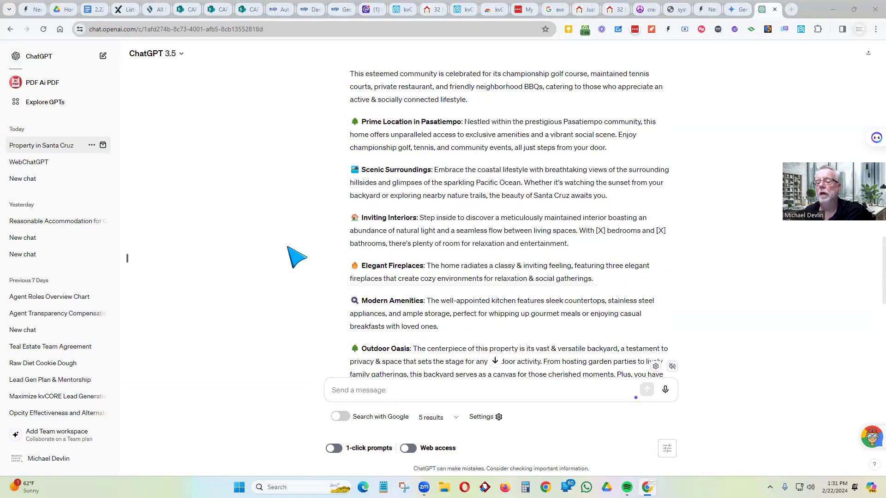